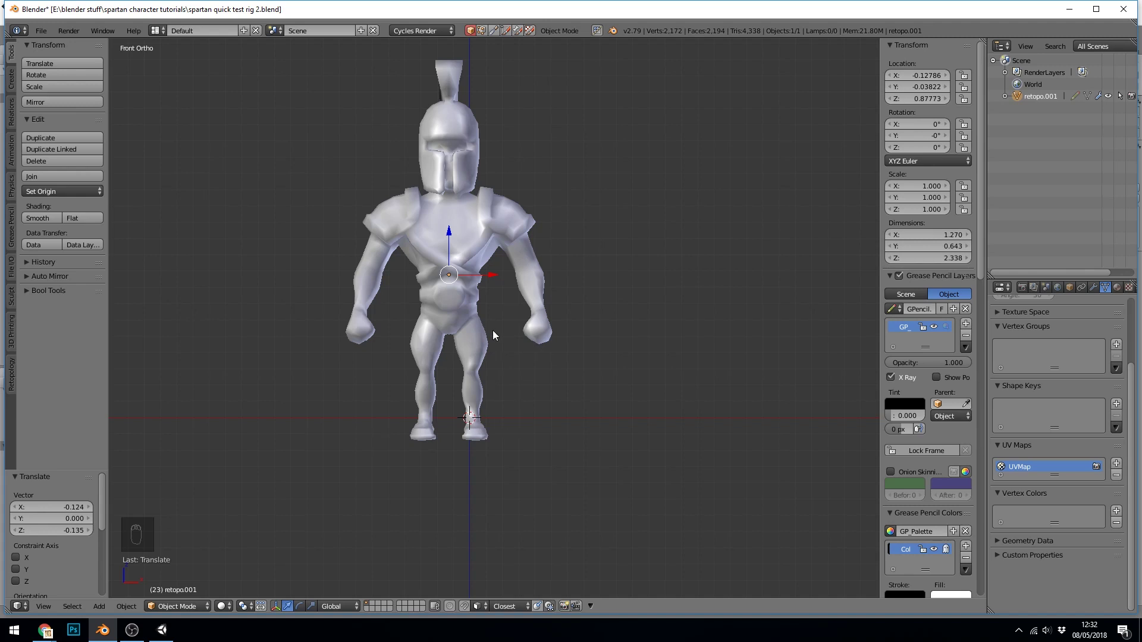
Move the Spartan mesh so it is centred on the vertical axis with its feet resting on the world ground line
key(g)
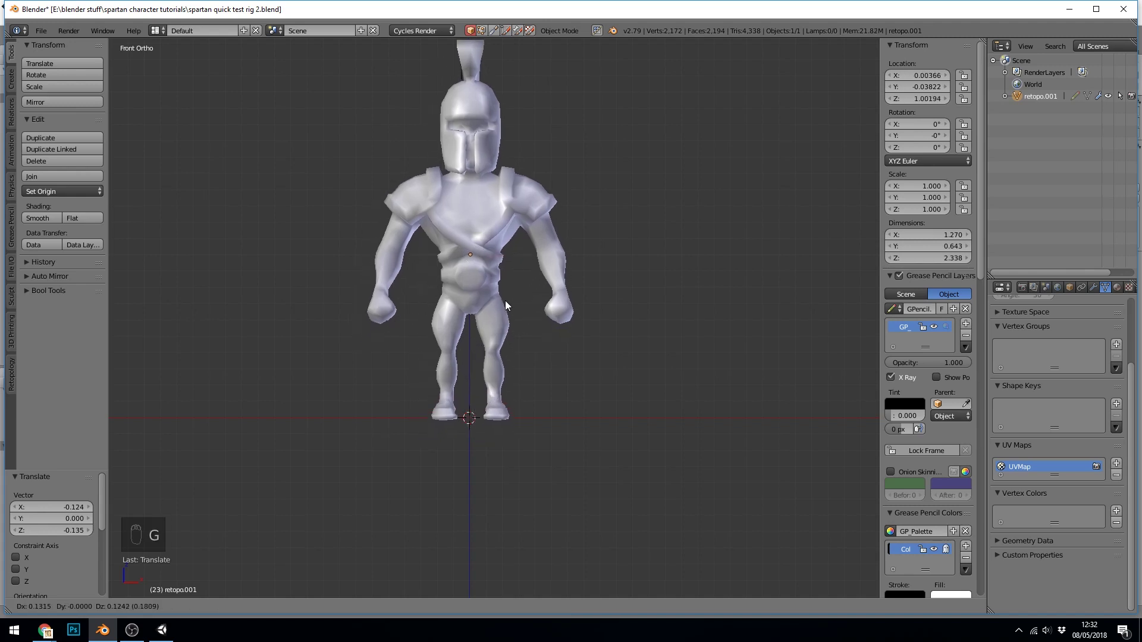
click(505, 301)
scroll(484, 422, up, 10)
key(g)
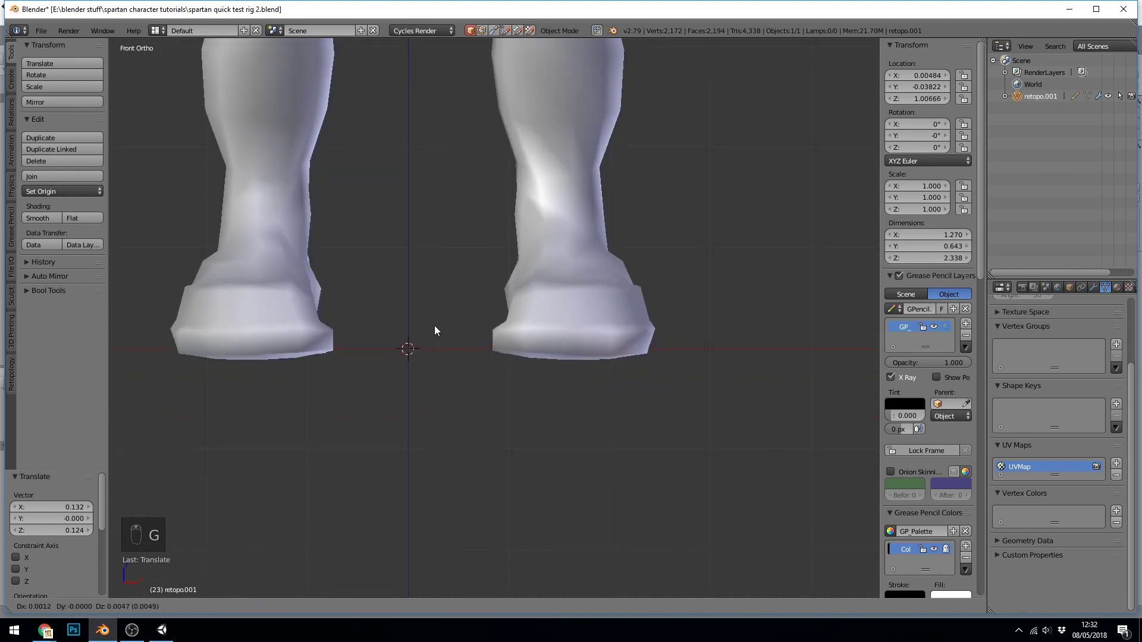
click(435, 328)
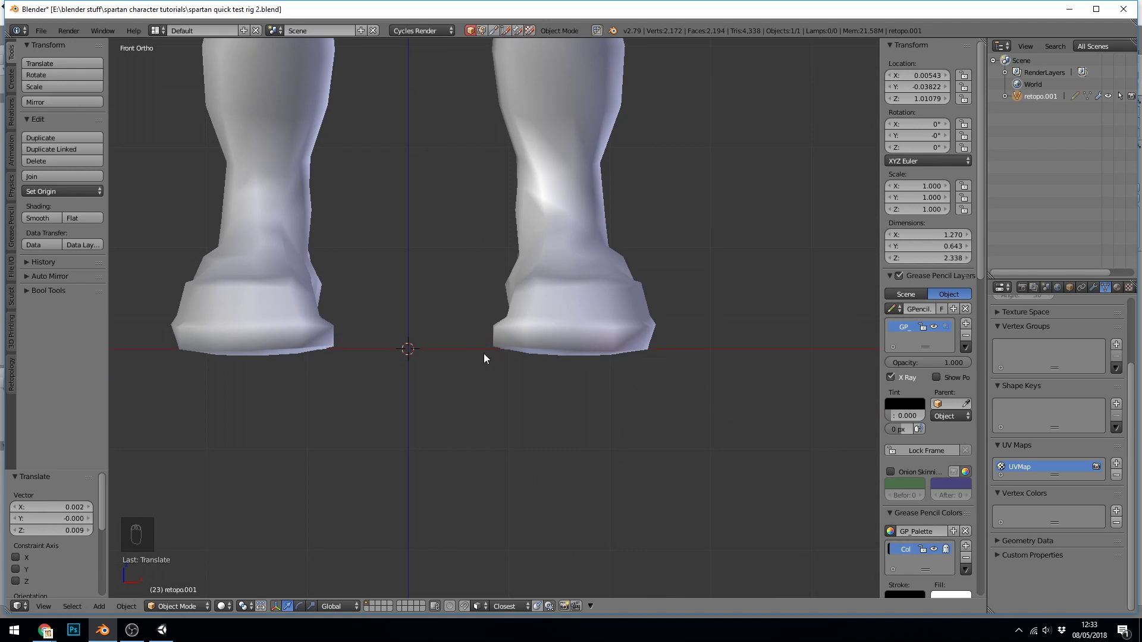
Snap the 3D cursor to the world centre and set the mesh's origin to the 3D cursor
key(shift+s)
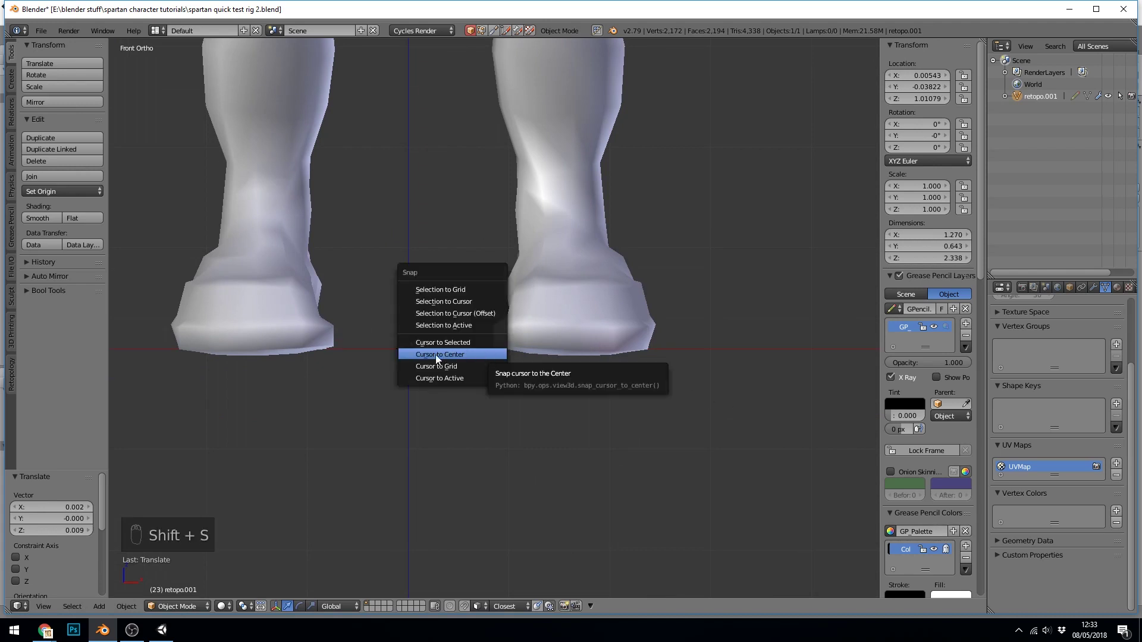
click(458, 355)
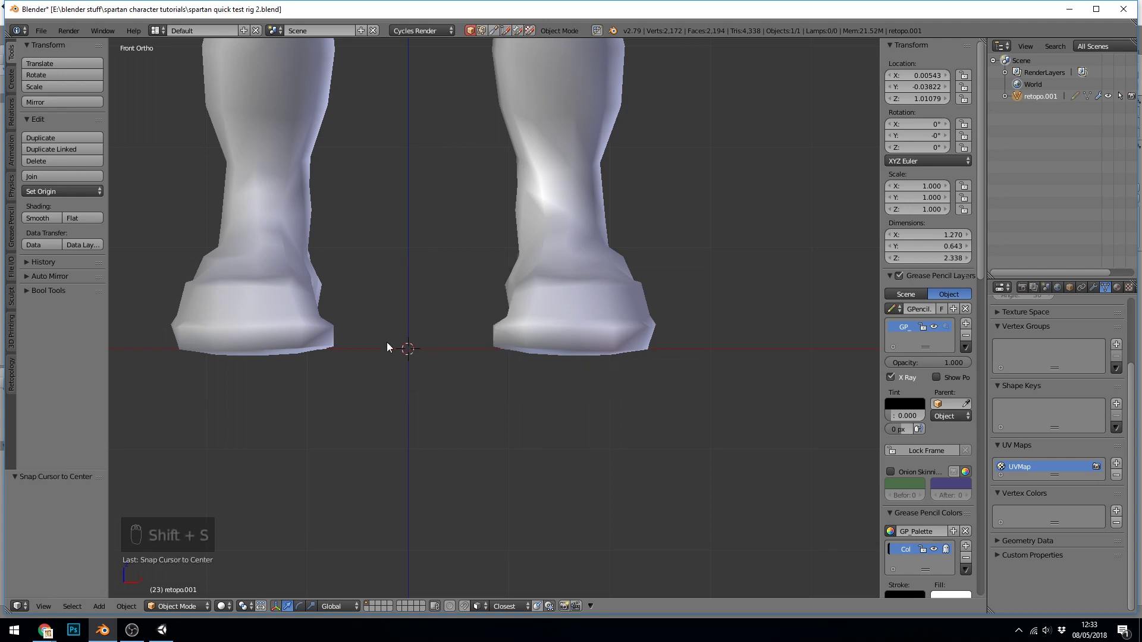
scroll(543, 386, down, 7)
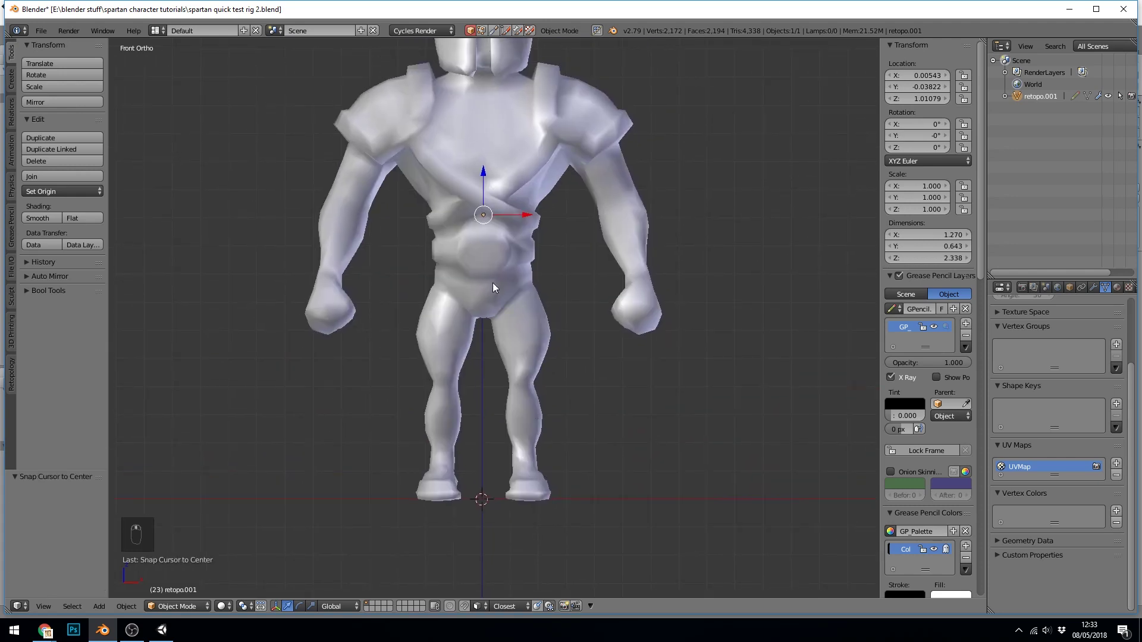
click(58, 191)
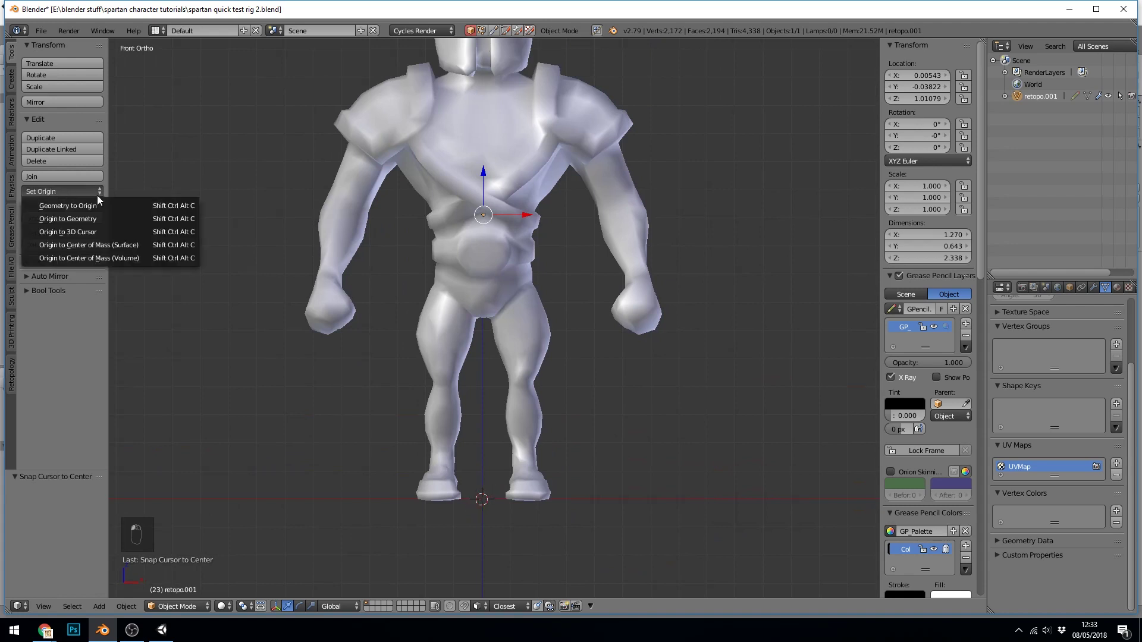
click(101, 233)
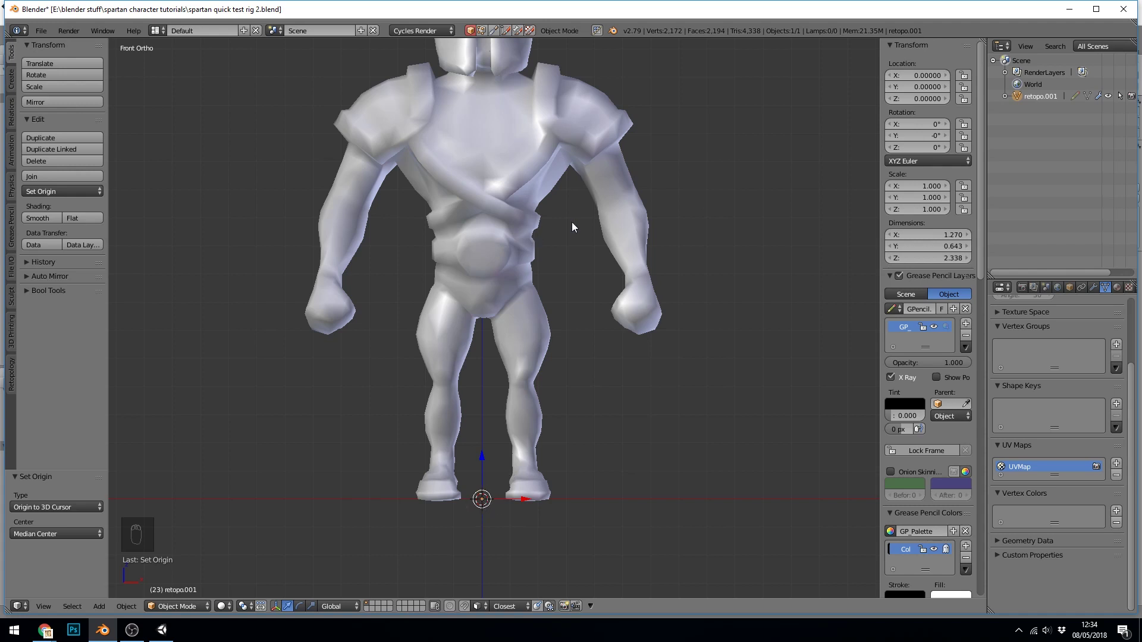
Check in the user preferences that the Rigging: Rigify add-on is enabled
click(41, 31)
click(62, 162)
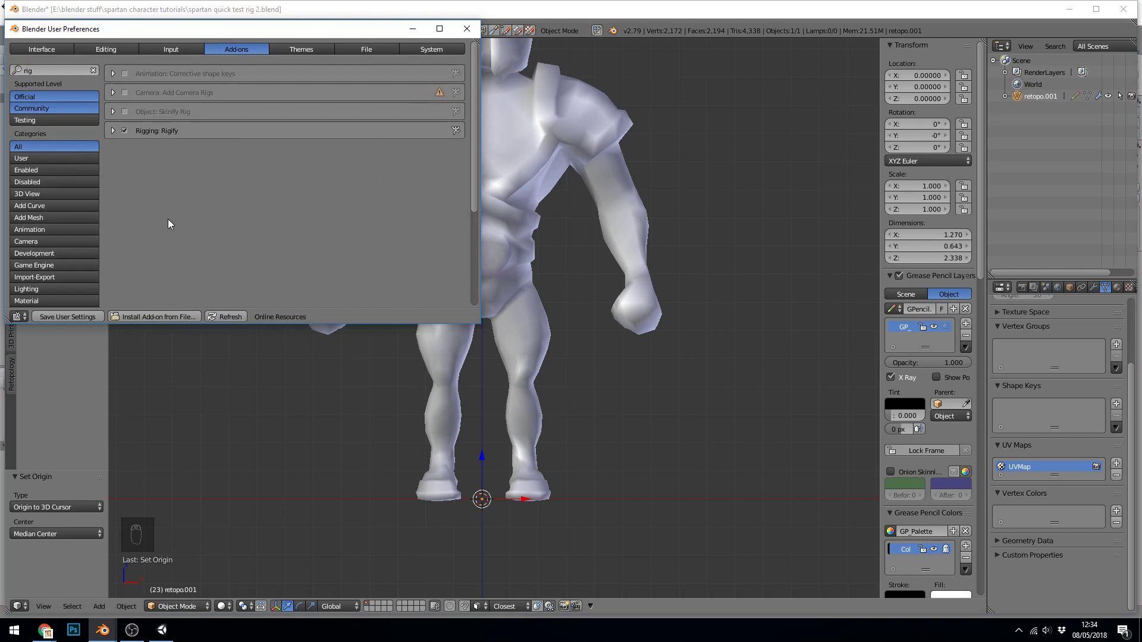
click(466, 29)
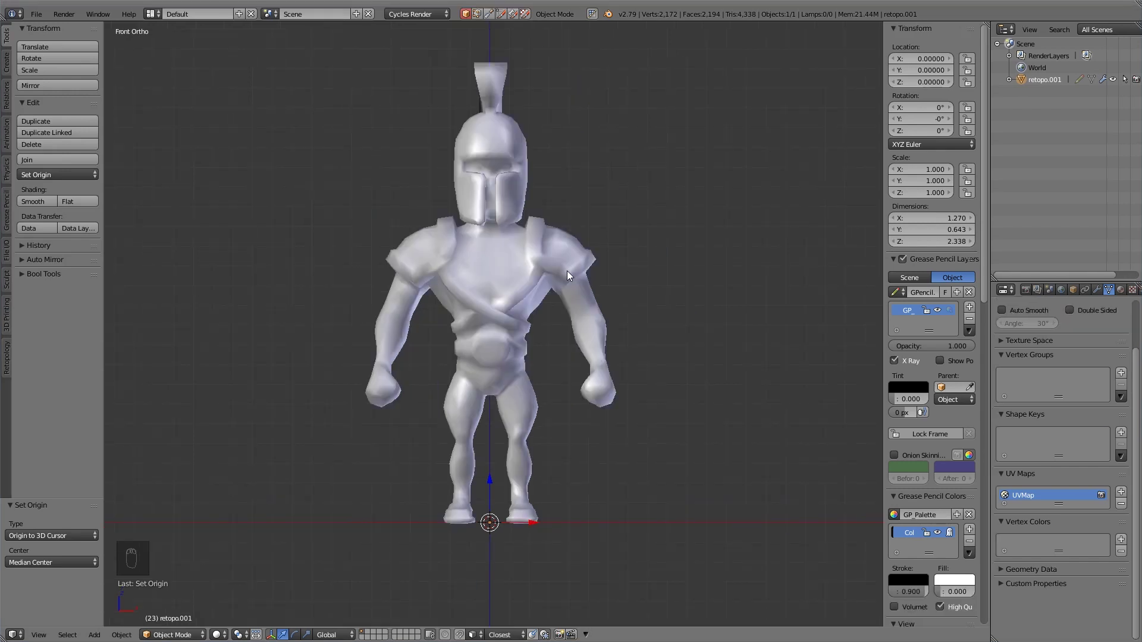
Add a Basic Human (Meta-Rig) armature and turn on X-Ray display for its bones
key(shift+a)
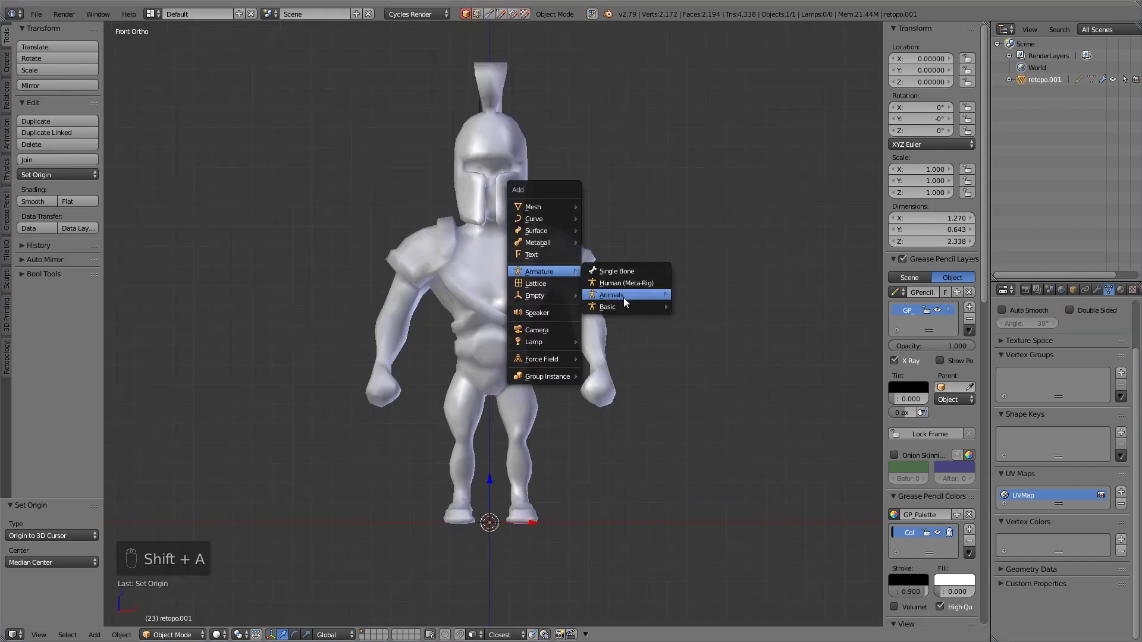
mouse_move(621, 306)
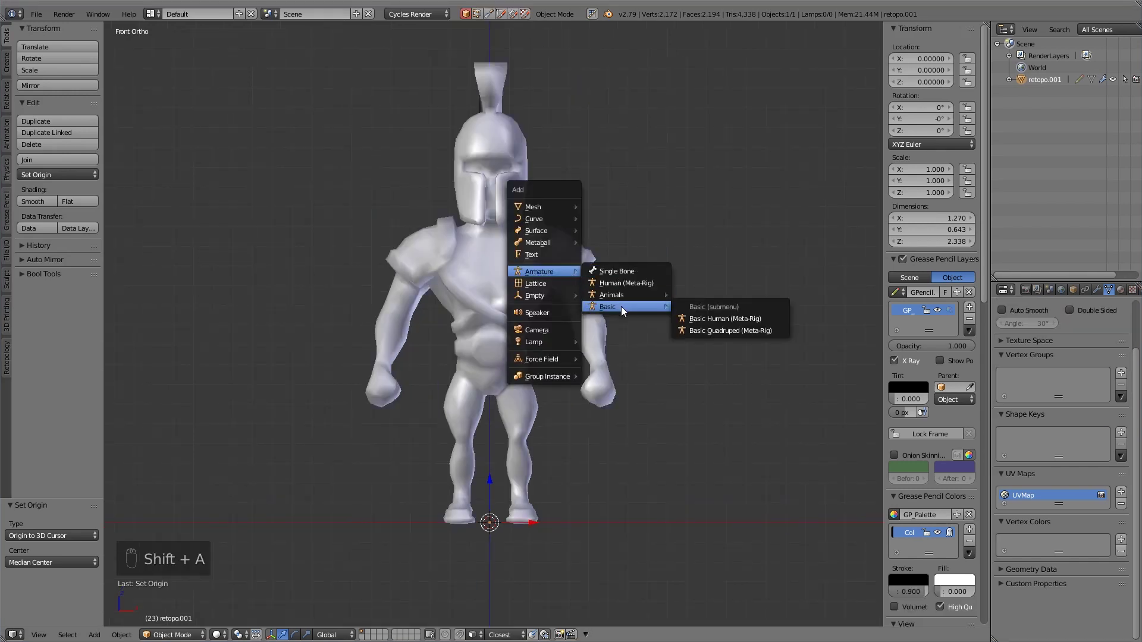
click(724, 323)
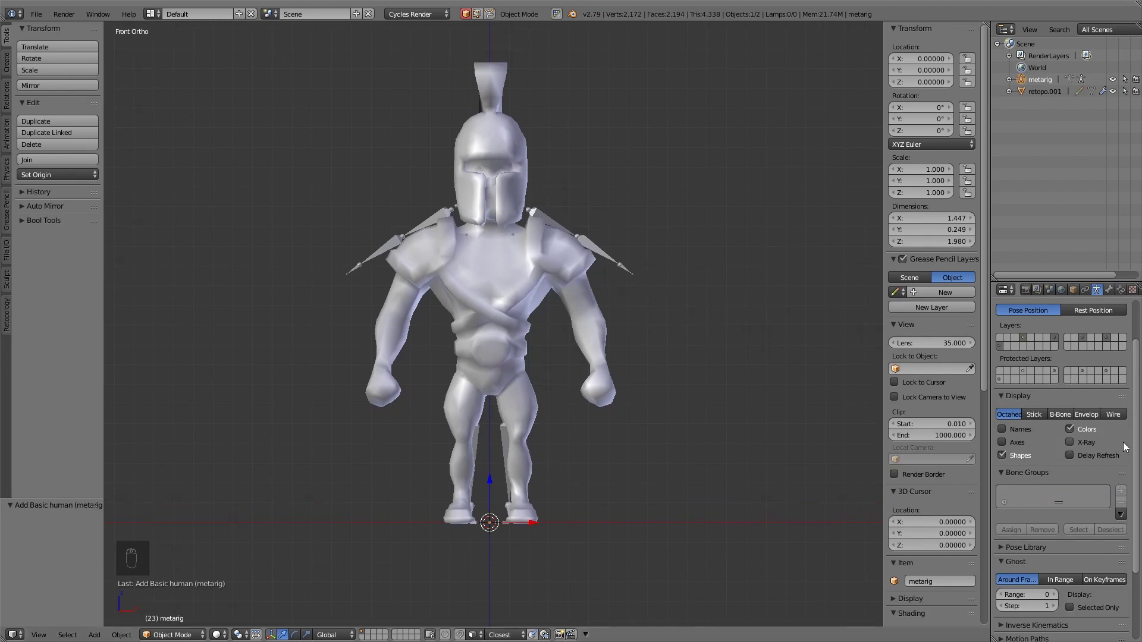
scroll(1085, 462, down, 4)
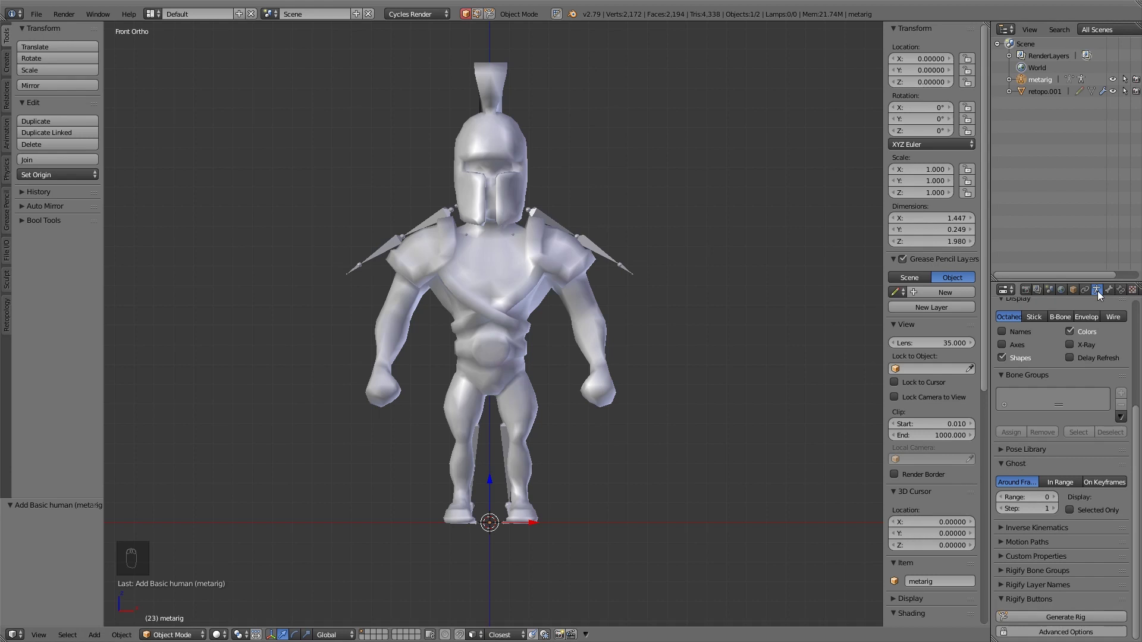
click(1070, 344)
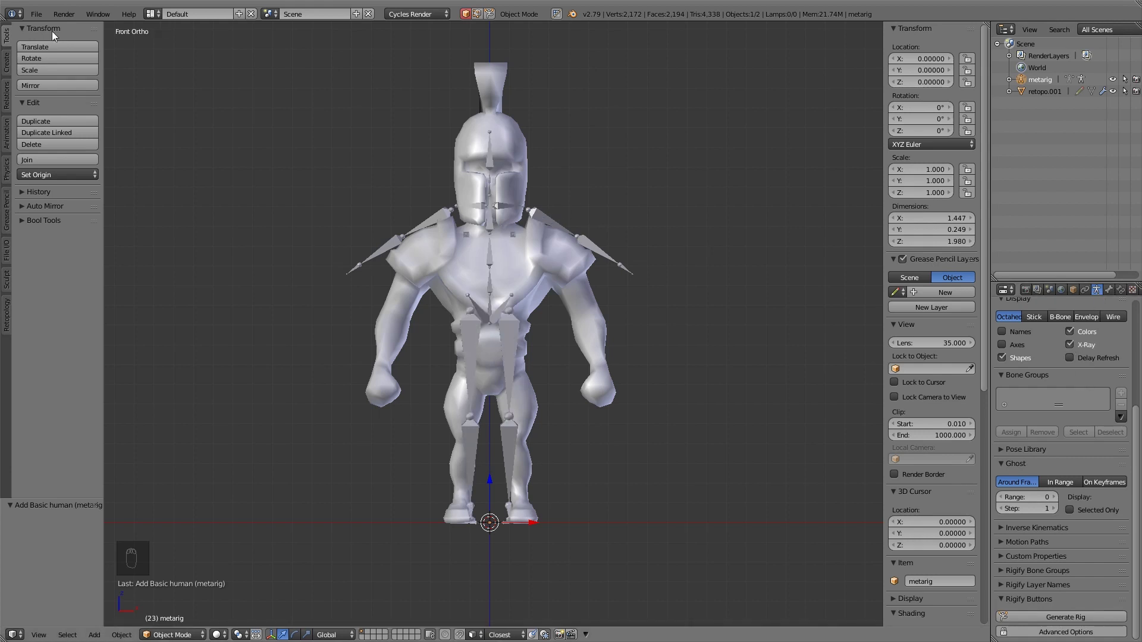
Put the metarig in Edit Mode and enable X-Axis Mirror
click(195, 635)
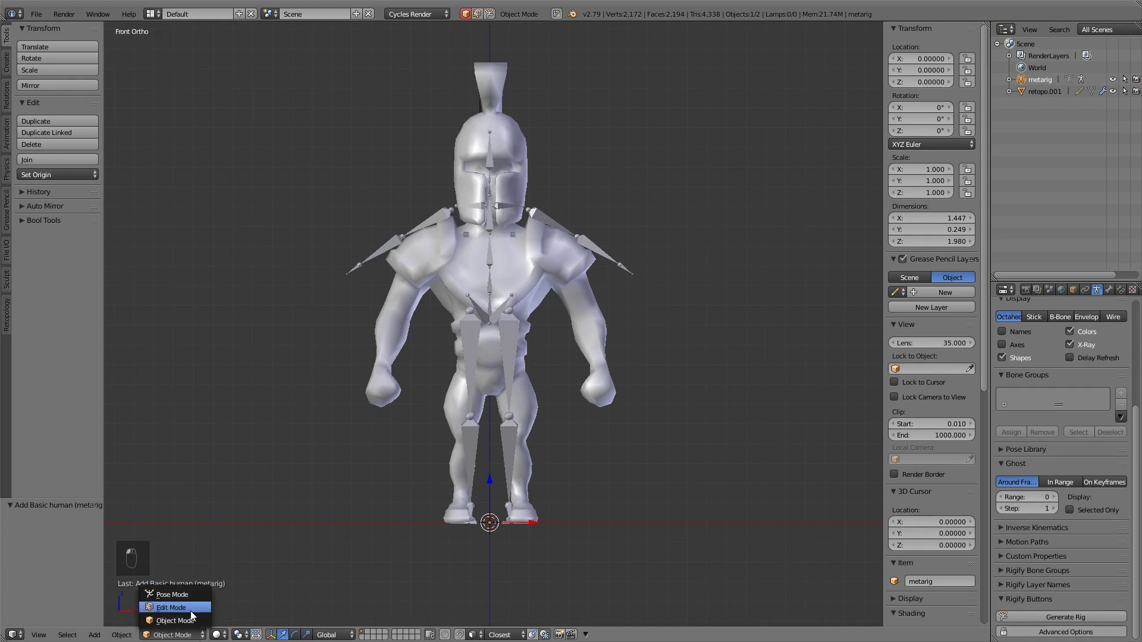
click(170, 619)
click(8, 64)
click(23, 47)
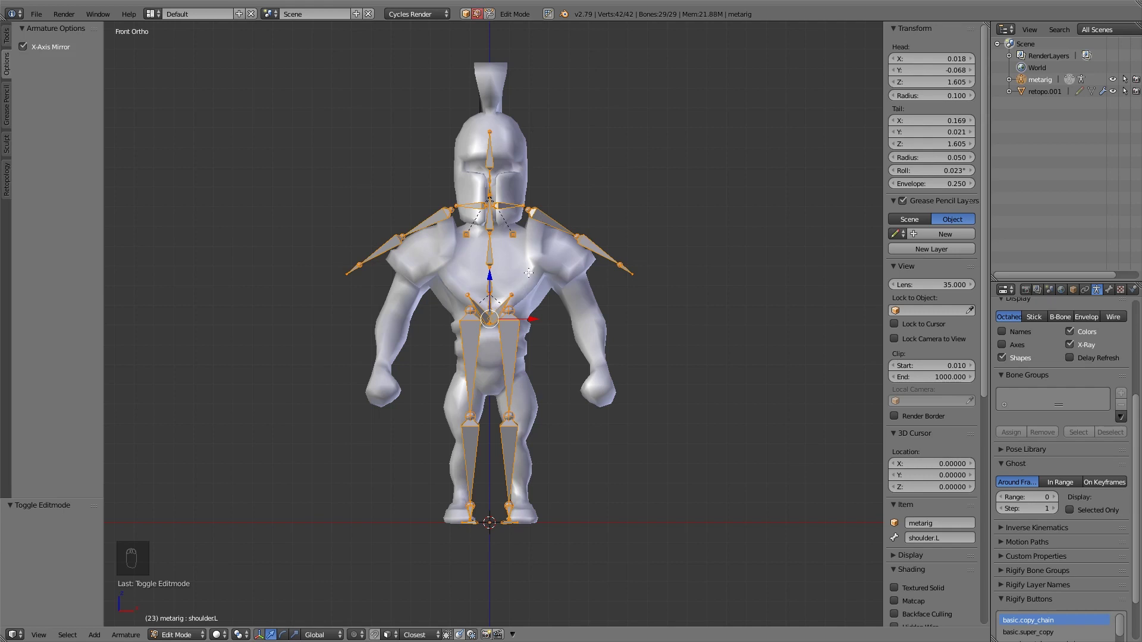
Delete the breast bones from the metarig
scroll(512, 240, up, 2)
right_click(512, 228)
middle_drag(512, 229, 526, 235)
key(Delete)
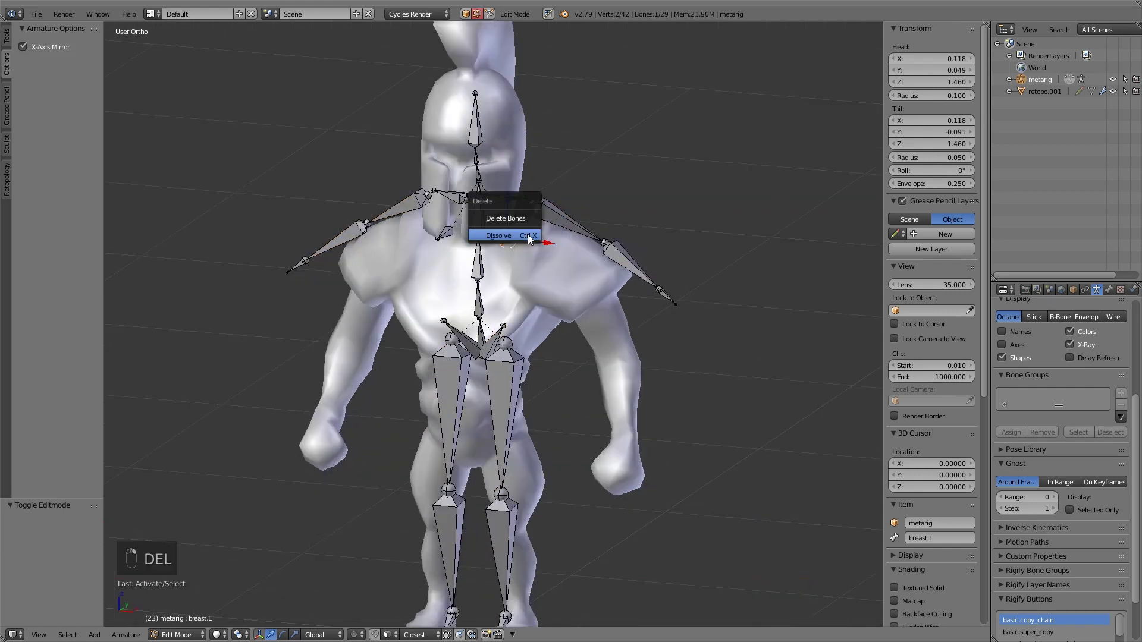
click(511, 219)
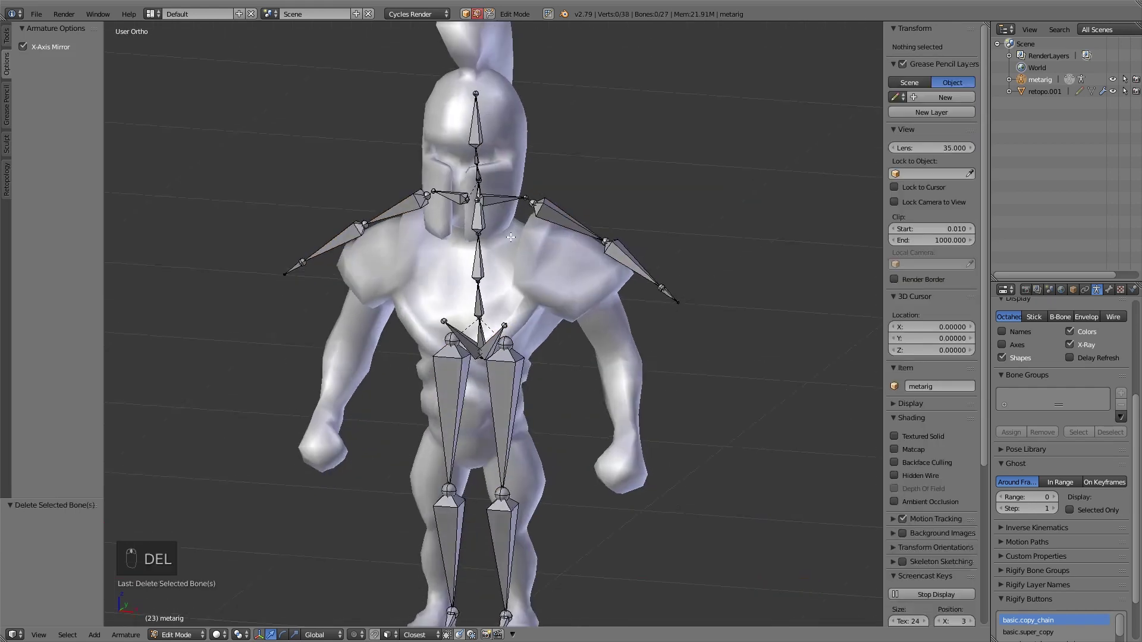
In front view, lower the knee joints by about 0.149 and the thighs' upper joints by about 0.345 to fit the legs
middle_drag(511, 237, 629, 227)
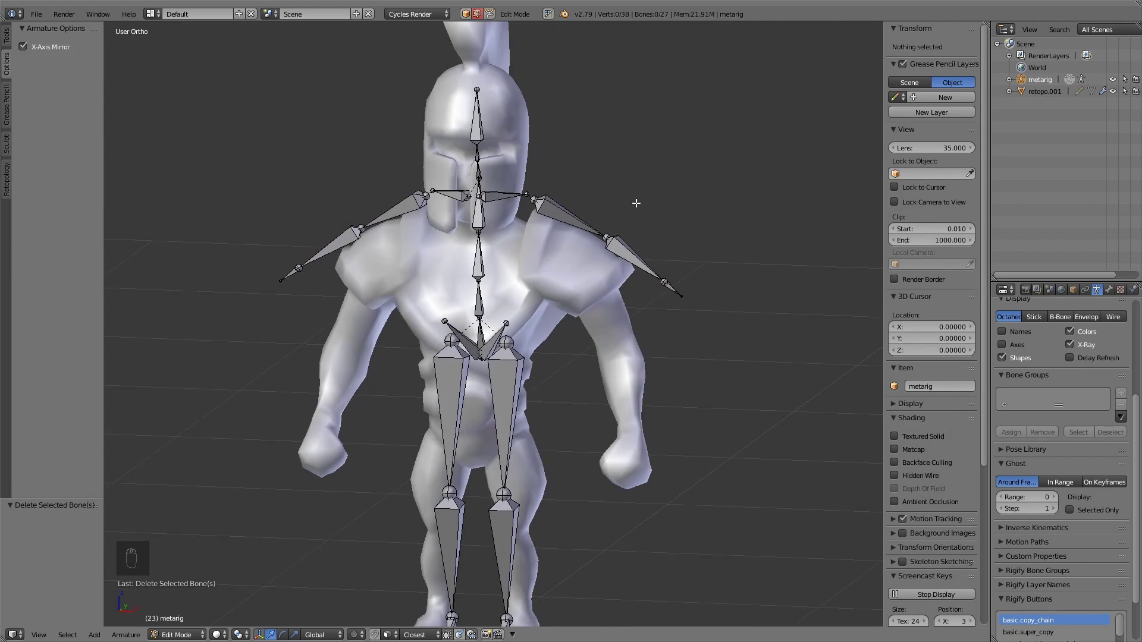
key(KP_1)
key(KP_4)
key(KP_1)
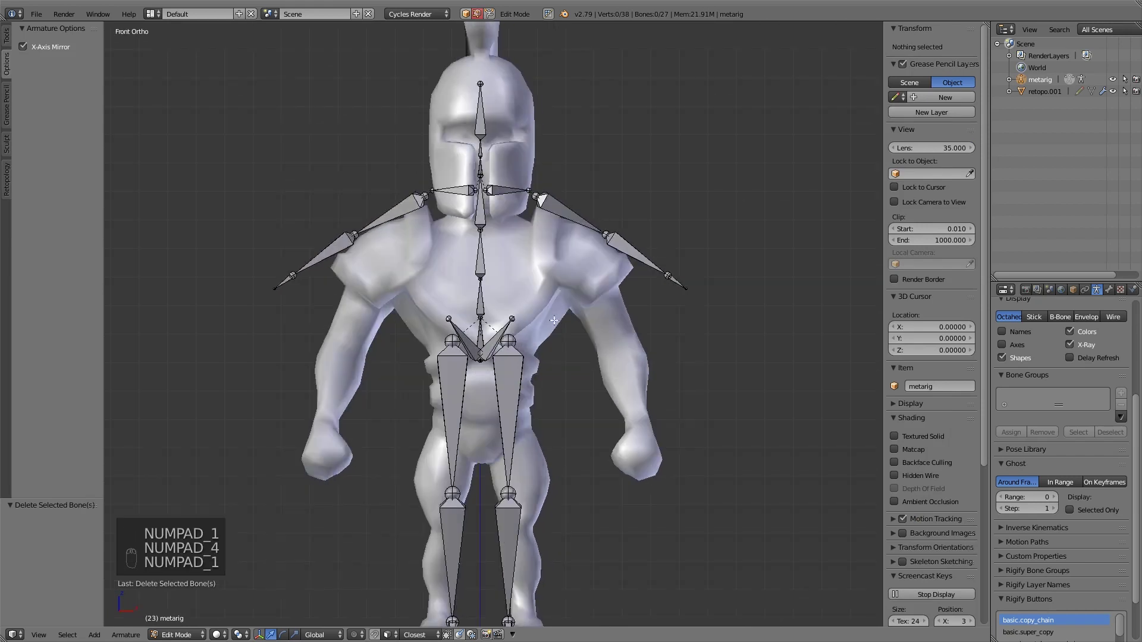
scroll(524, 439, down, 1)
right_click(511, 452)
key(g)
key(x)
click(519, 438)
key(ctrl+z)
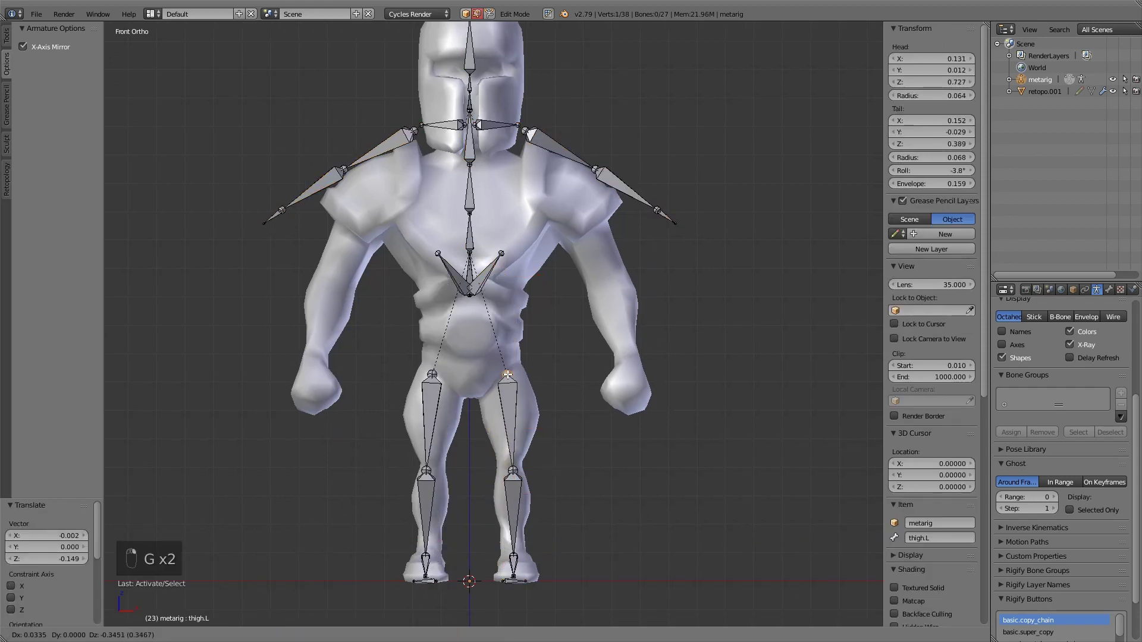
Lower the pelvis and lower spine joints so the base of the spine sits at the character's hips
right_click(488, 270)
key(g)
click(469, 292)
key(ctrl+z)
key(ctrl+z)
key(ctrl+z)
key(ctrl+z)
key(ctrl+z)
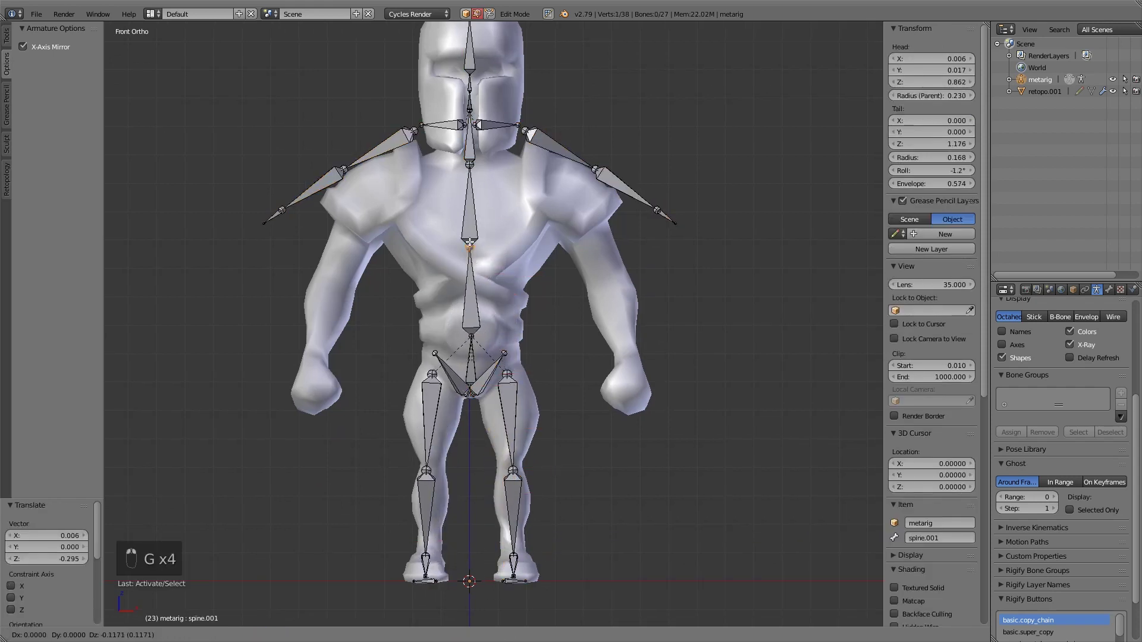
Reposition the arm joints so the elbows and hands run down the character's arms to the fists
right_click(593, 180)
key(g)
click(586, 190)
key(g)
click(637, 250)
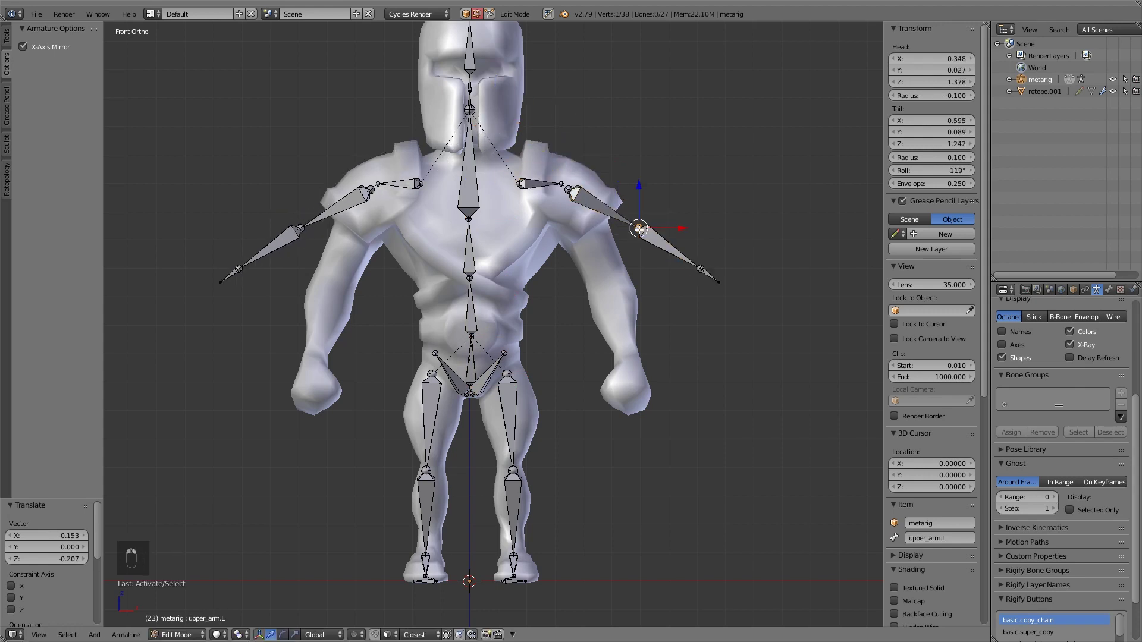
right_click(637, 331)
key(g)
click(628, 403)
Place the upper arm heads inside the shoulders and shift the shoulder bones' inner ends toward the body centre
right_click(572, 198)
key(g)
click(561, 181)
right_click(523, 184)
key(g)
click(509, 184)
Lower the joint between the upper spine and neck along Z to shoulder level, by about 0.245
right_click(469, 110)
key(g)
key(z)
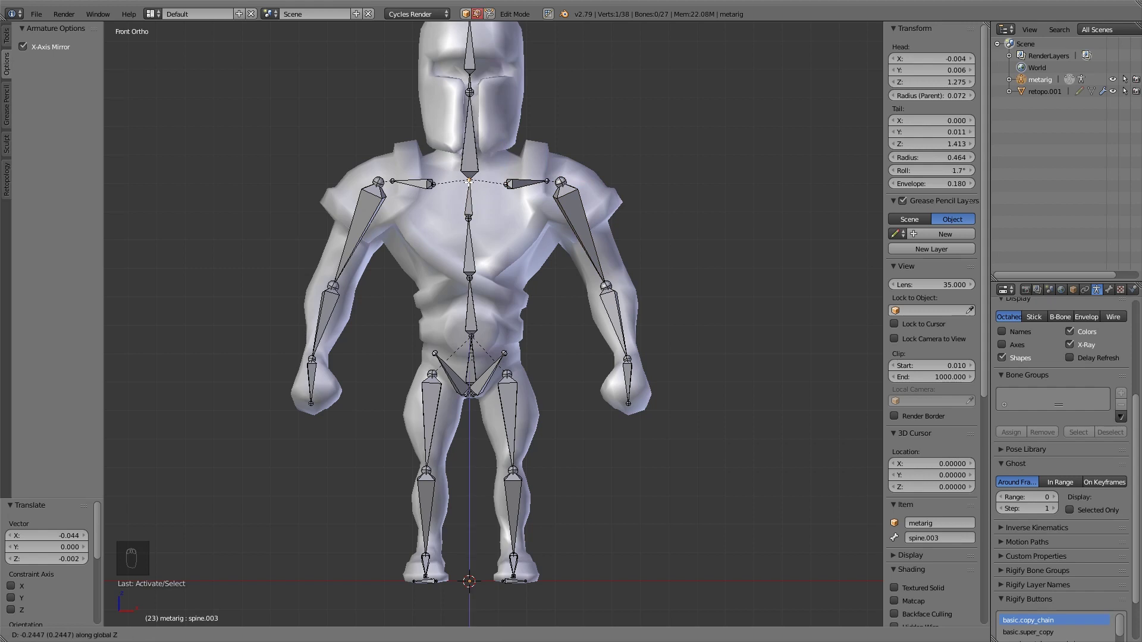
click(470, 181)
Select the whole spine chain and scale it to 0 on X to straighten it vertically
key(shift+bracketleft)
key(shift+bracketleft)
key(shift+bracketleft)
key(shift+bracketright)
key(shift+bracketright)
key(shift+bracketright)
key(s)
key(x)
key(0)
key(Return)
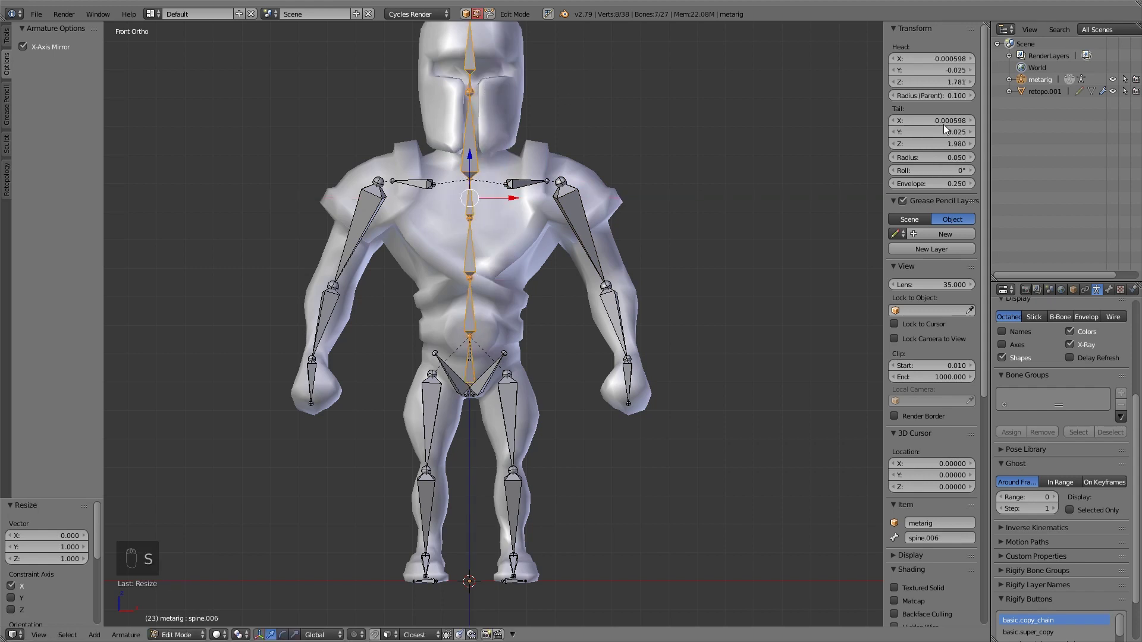
Move the inner ends of the shoulder bones inward and slightly down toward the upper spine
right_click(514, 188)
key(g)
key(x)
key(z)
click(523, 221)
Raise the knee joints along Z by about 0.033
right_click(513, 469)
key(g)
key(z)
click(576, 465)
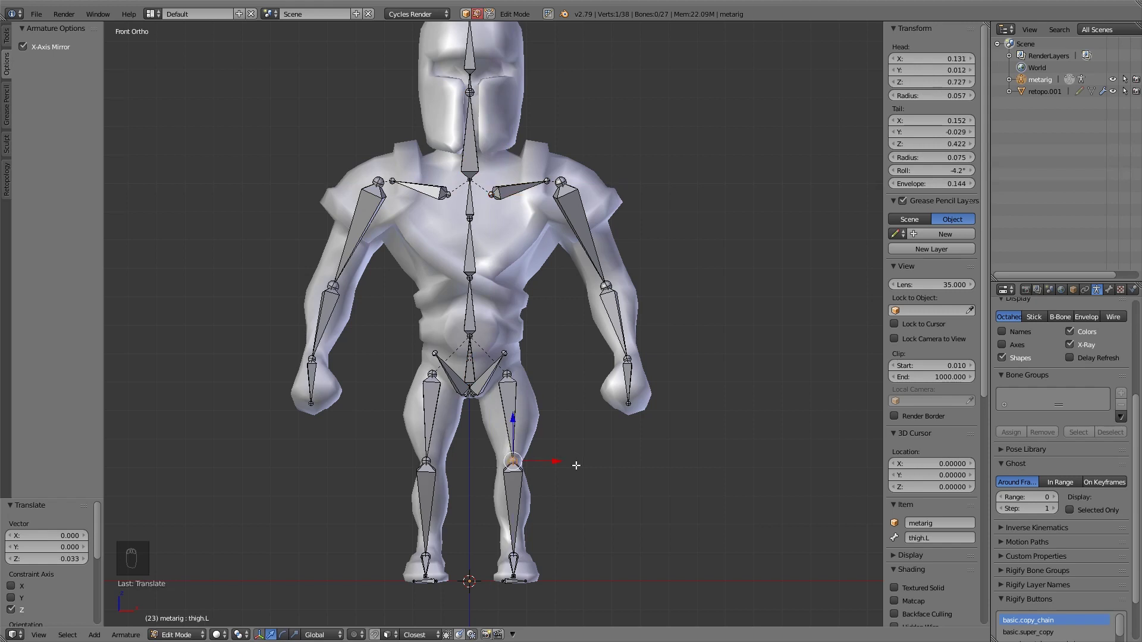
In right side view, move the abdomen and waist spine joints forward to curve the lower spine
key(KP_3)
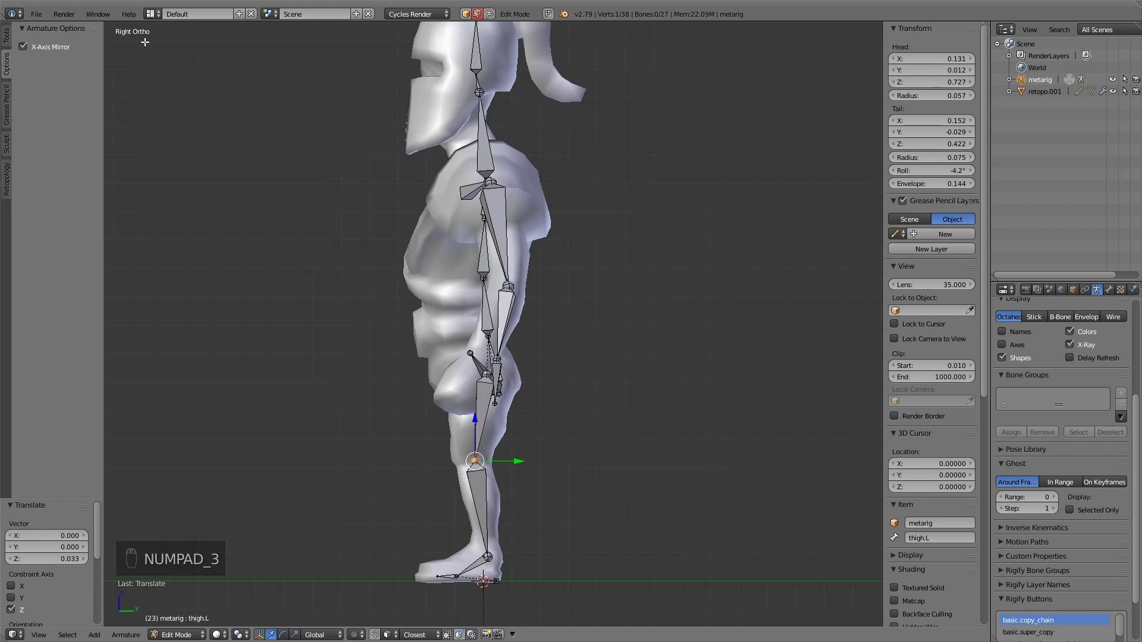
right_click(483, 278)
drag(523, 280, 500, 280)
right_click(487, 336)
drag(534, 336, 515, 336)
Move the knee joint slightly forward and the ball-of-foot joint about 0.033 backward or forward along Y to fit the leg
right_click(475, 461)
key(g)
click(467, 464)
right_click(437, 576)
key(g)
key(g)
click(527, 484)
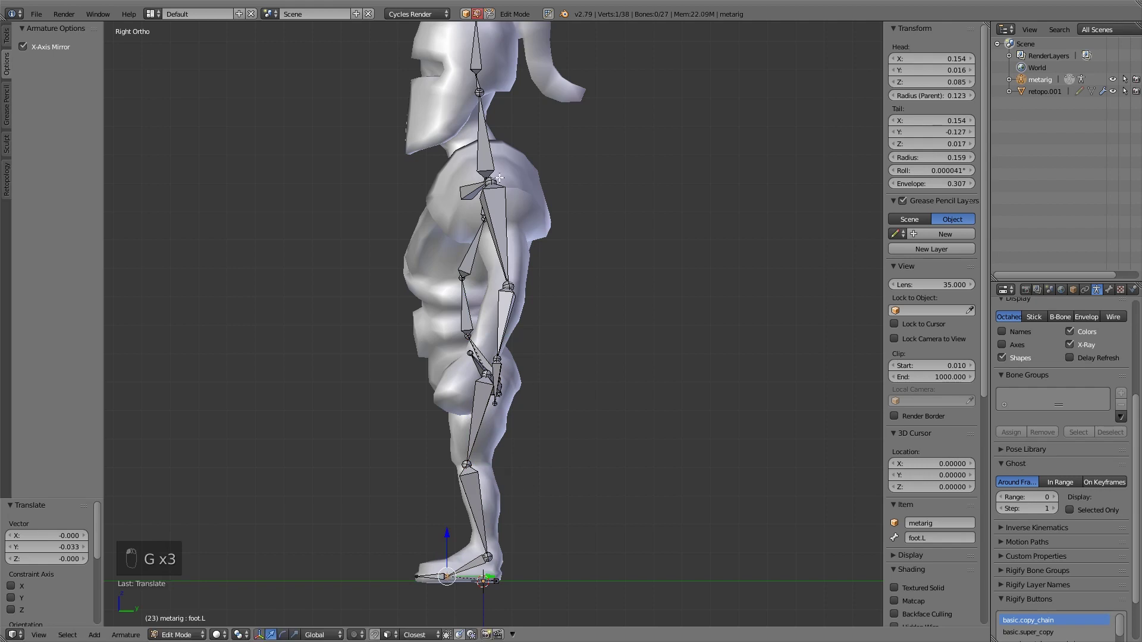
Move the wrist joint forward and the hand tip about 0.138 forward along Y to follow the fist
right_click(524, 299)
right_click(495, 403)
key(g)
key(y)
click(499, 248)
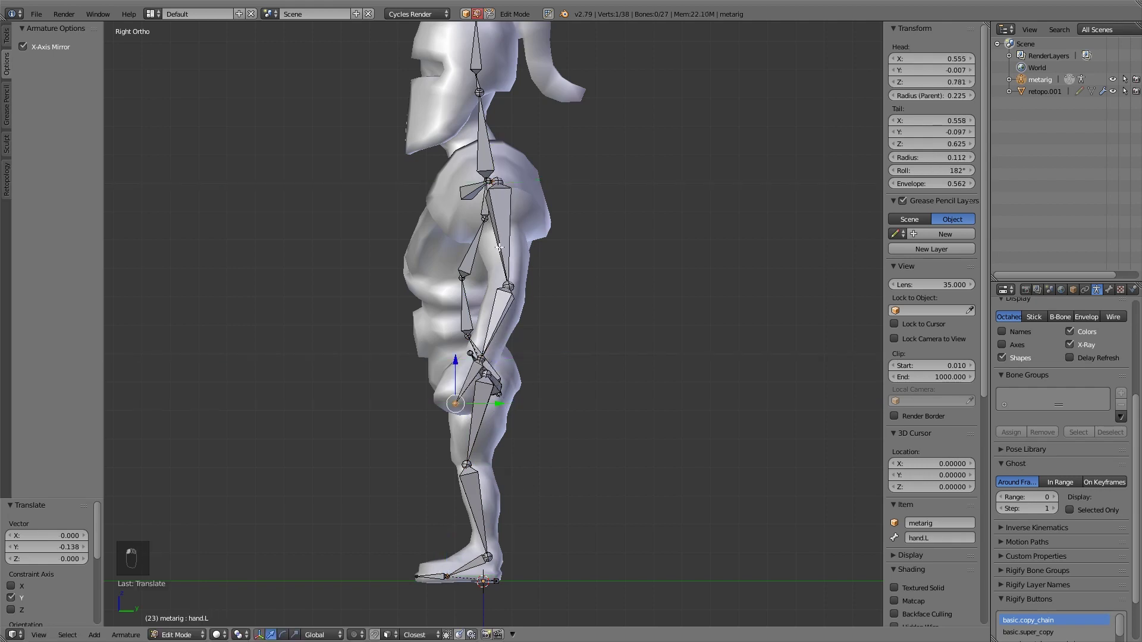
In side view, lower the neck and head-base joints and shift them to sit inside the neck below the helmet
key(KP_1)
right_click(479, 106)
key(KP_3)
key(g)
click(482, 151)
key(g)
click(483, 153)
key(g)
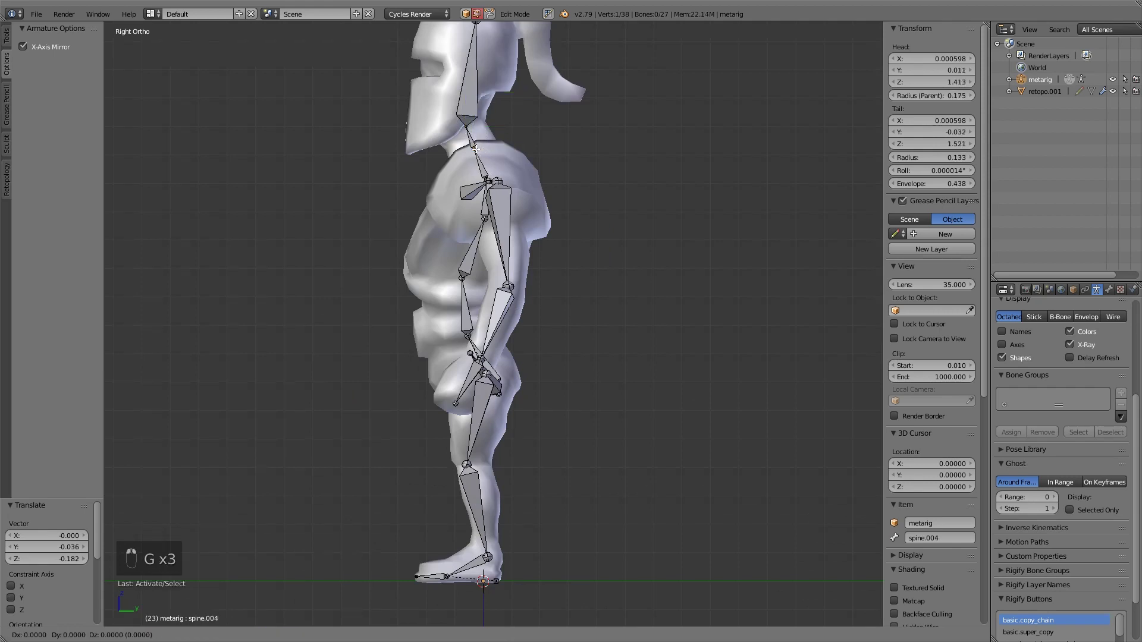
click(483, 156)
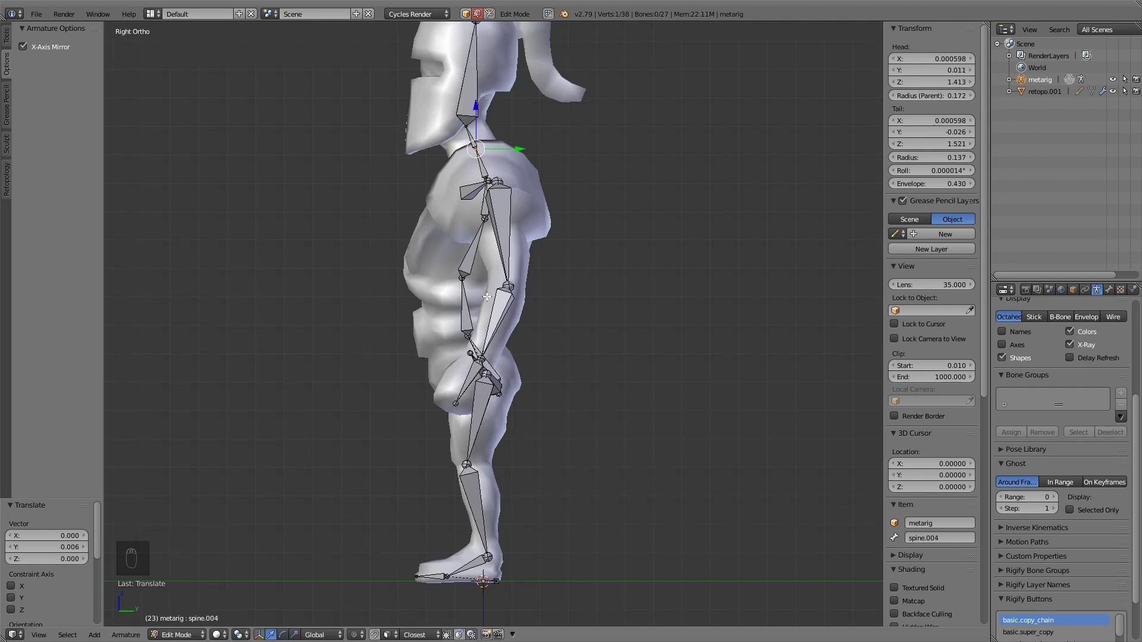
Lower the elbow joint along Z by about 0.013
right_click(507, 285)
key(g)
key(z)
click(507, 286)
middle_drag(535, 321, 662, 336)
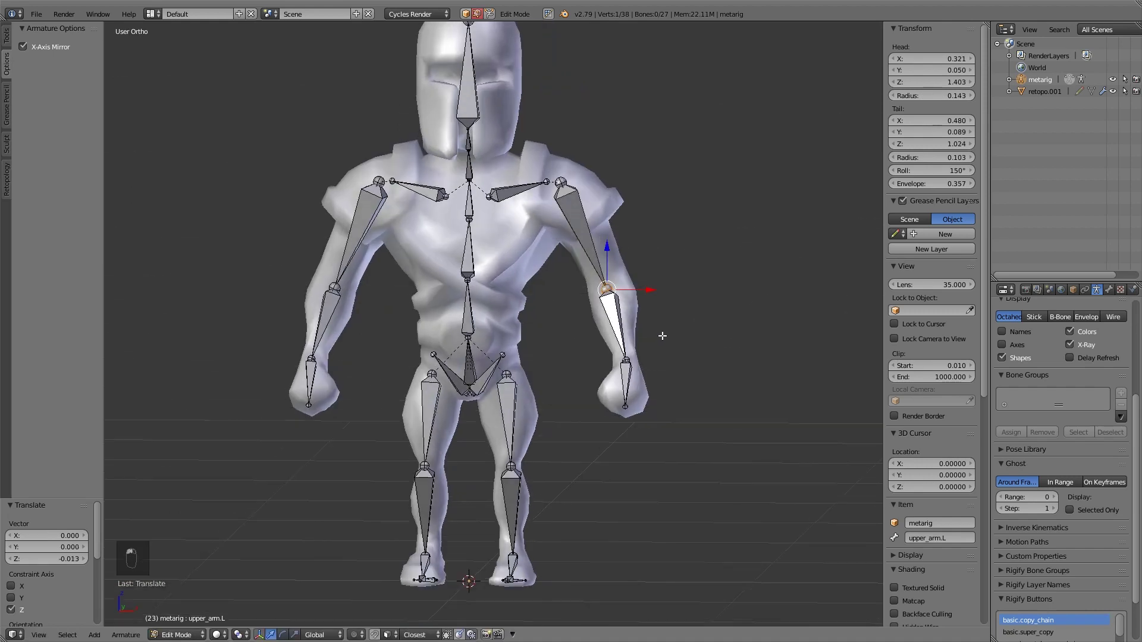
key(KP_1)
ctrl+scroll(588, 278, up, 2)
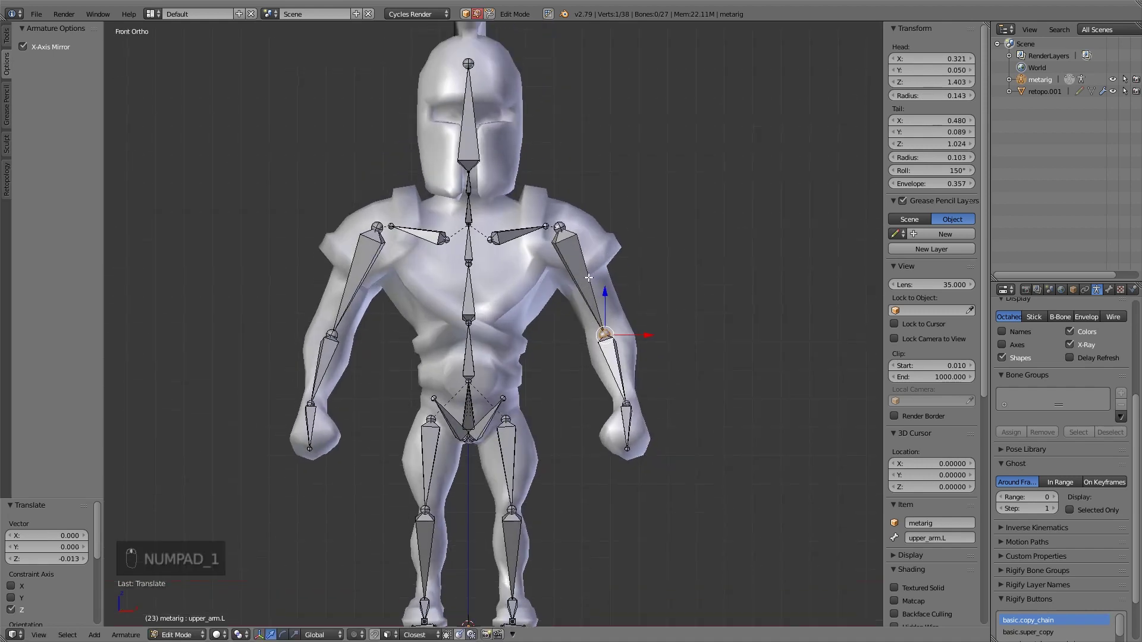
scroll(588, 278, down, 1)
shift+scroll(561, 358, down, 4)
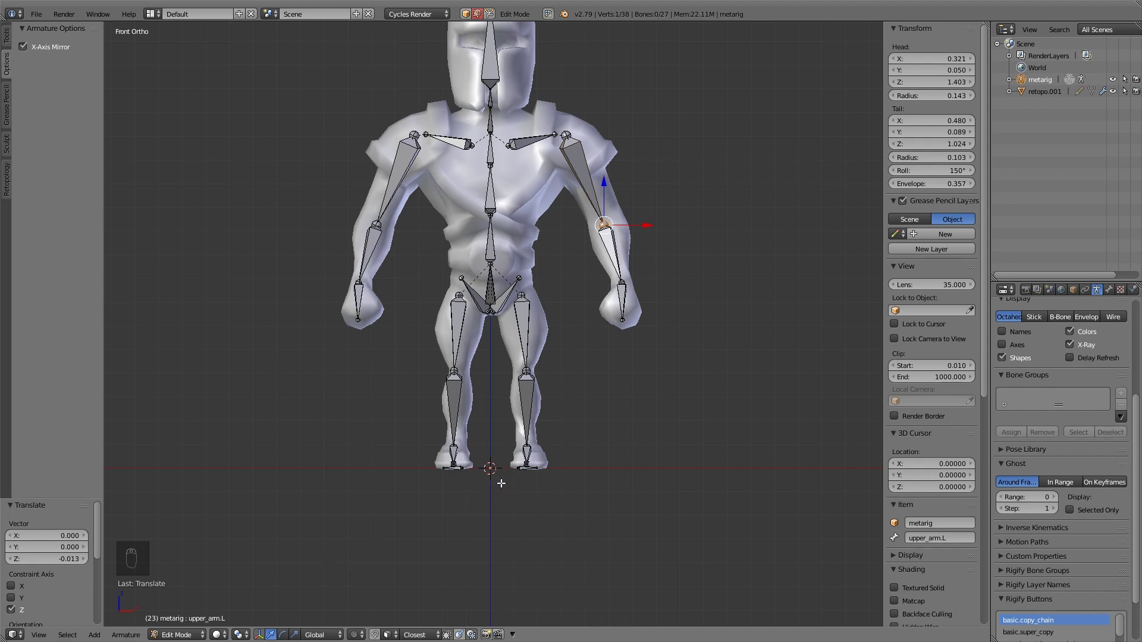
Return the meta-rig to Object Mode, snap the 3D cursor to the centre, and set the rig's origin to the 3D cursor
click(177, 635)
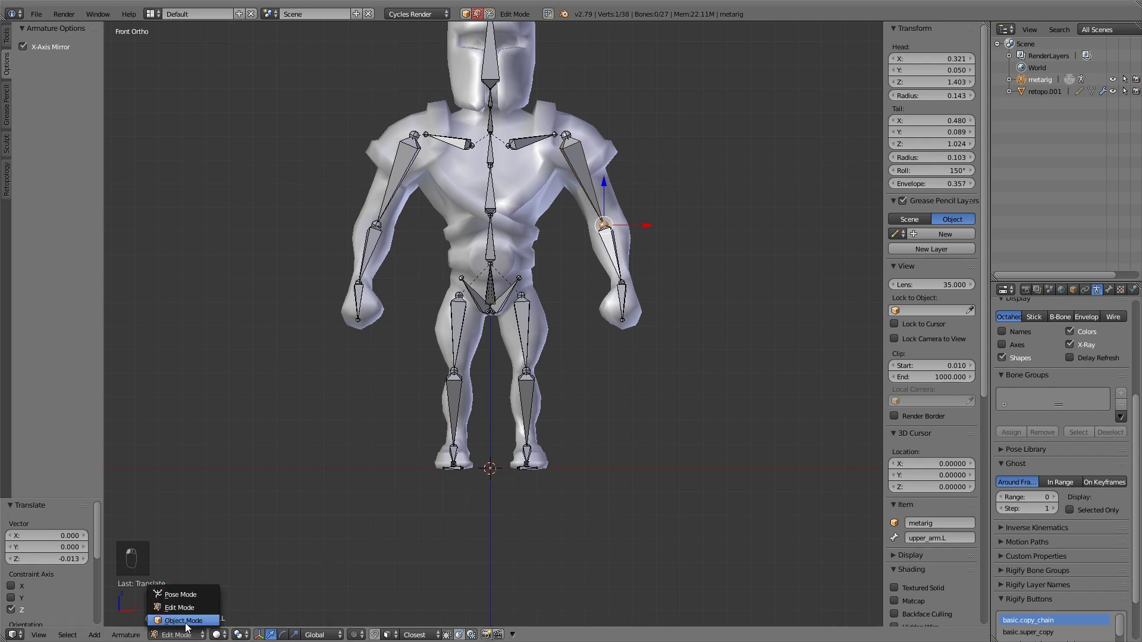
click(178, 619)
click(74, 177)
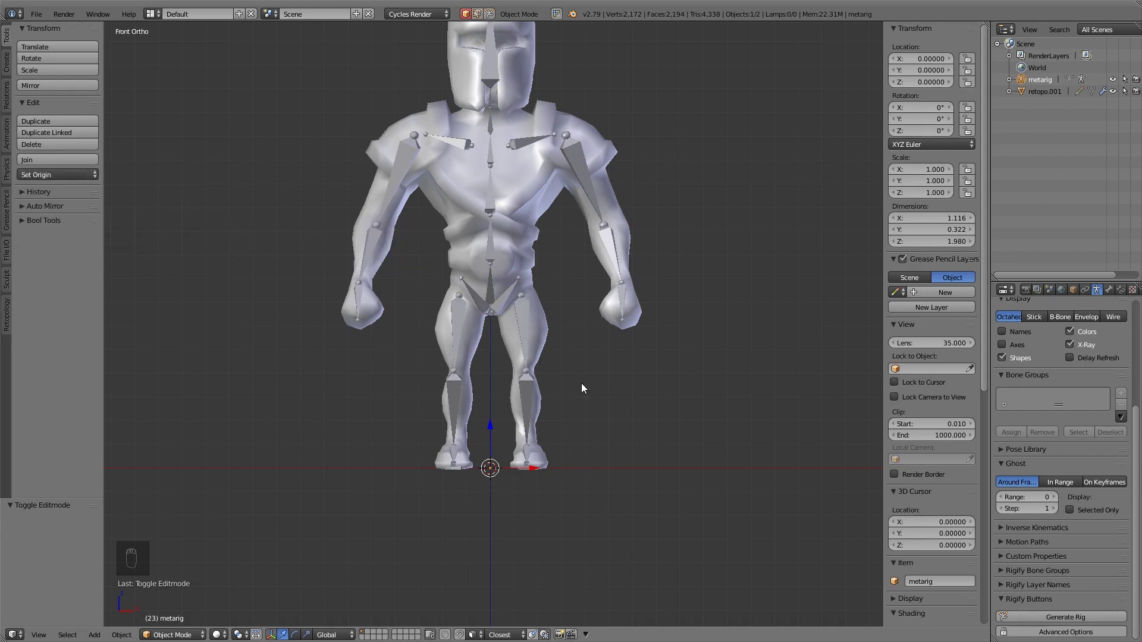
key(shift+s)
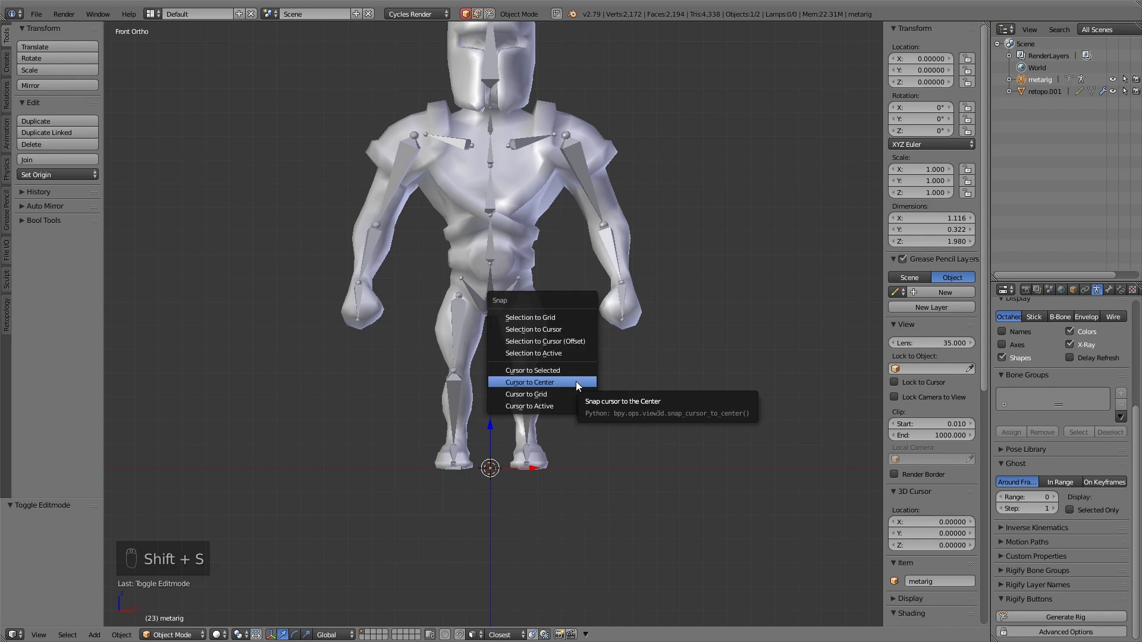
click(576, 382)
click(97, 174)
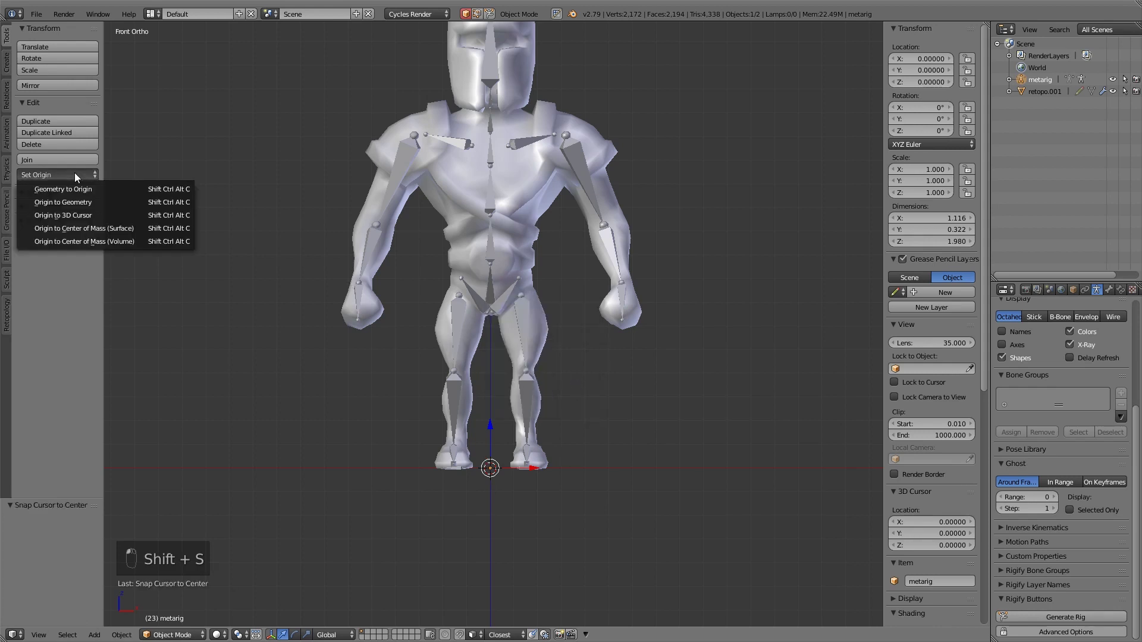
click(81, 212)
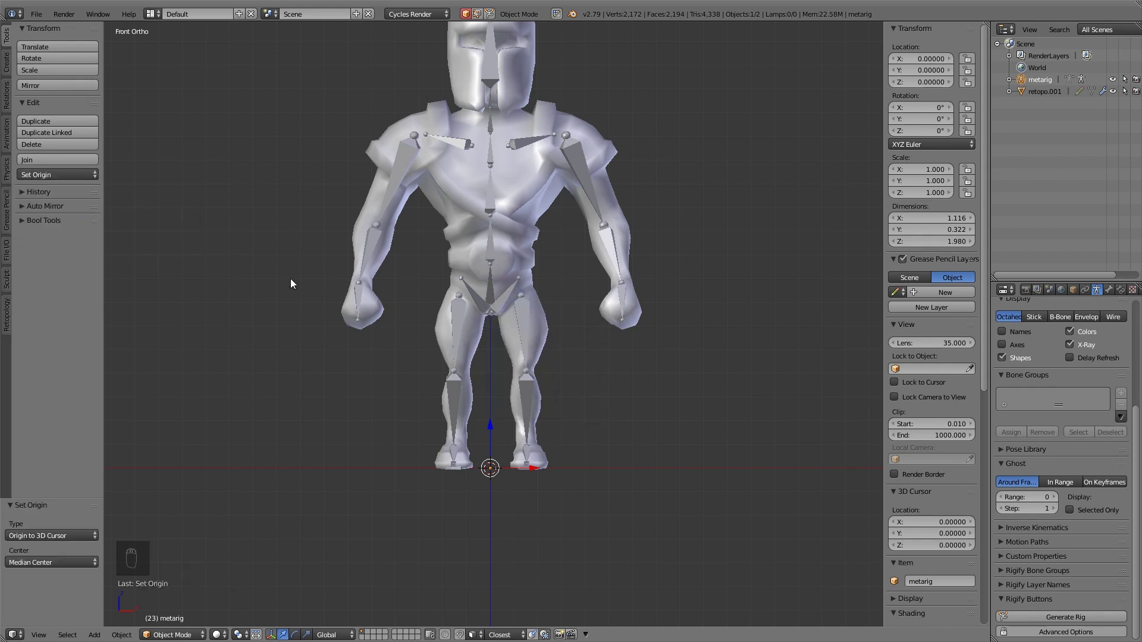
Parent the Spartan mesh to the meta-rig using Armature Deform with automatic weights
right_click(524, 352)
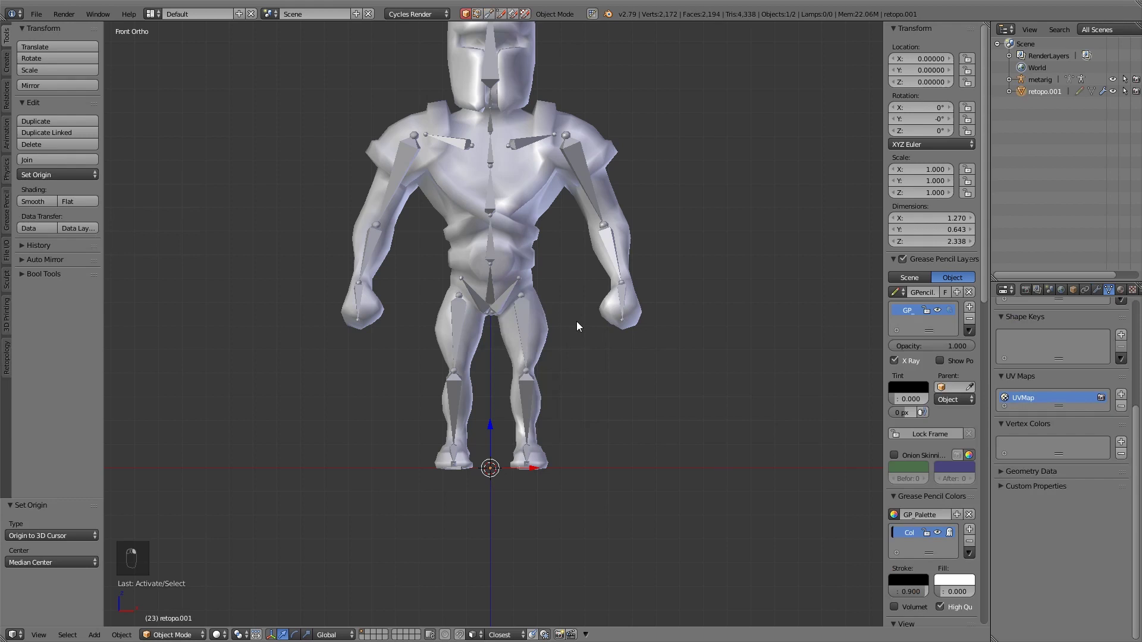
shift+right_click(525, 320)
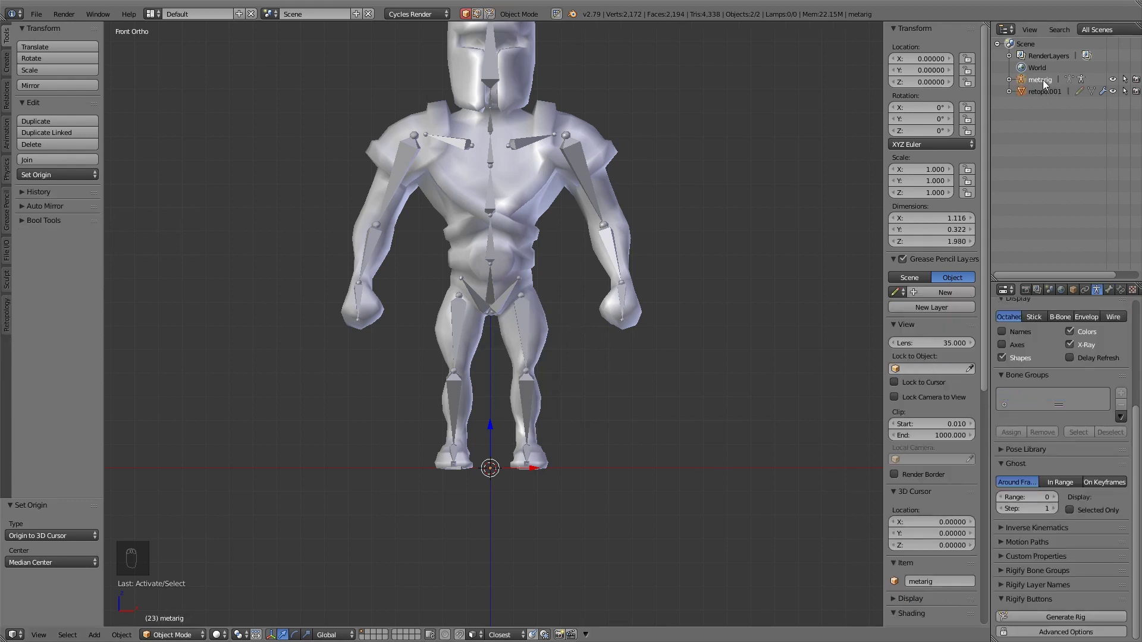
key(ctrl+p)
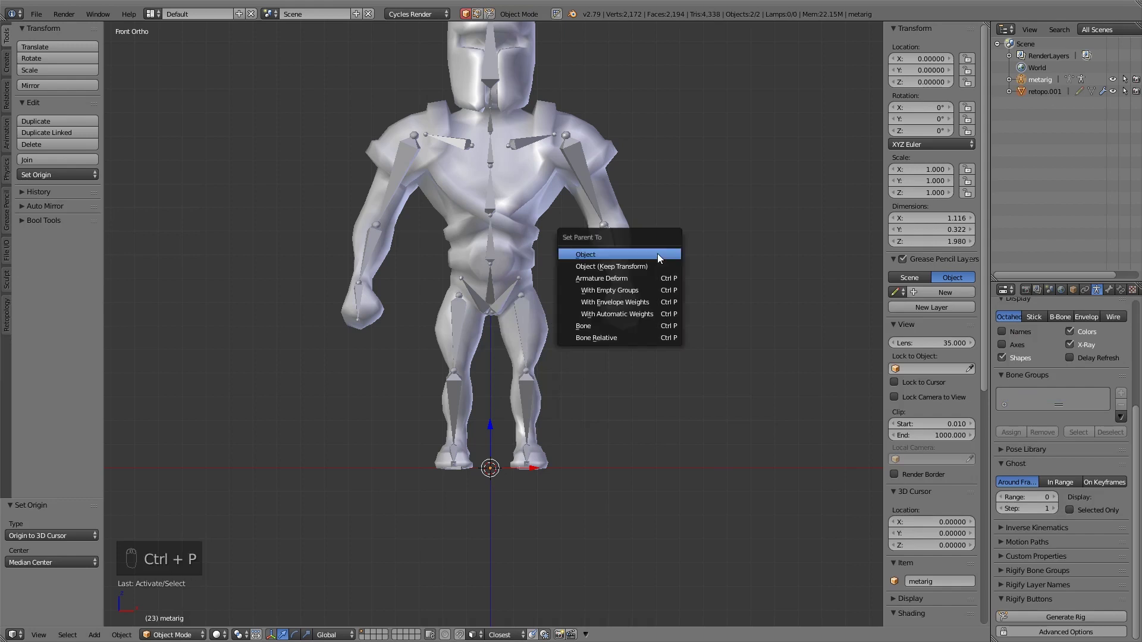
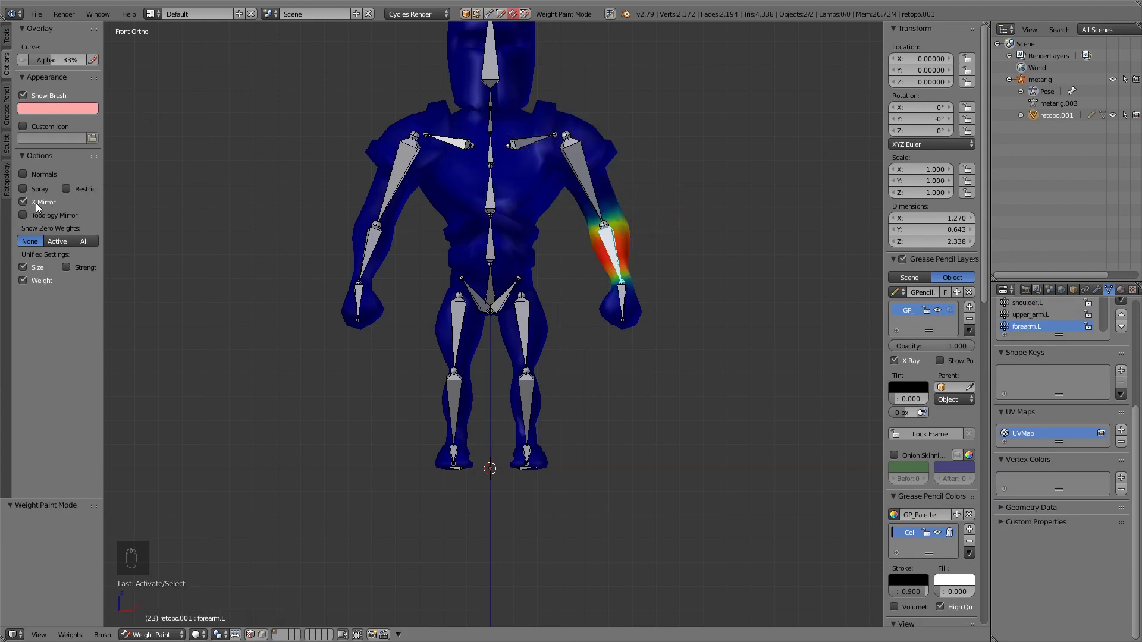
Stroke beside the left forearm in Weight Paint mode, try a Draw brush weight of 1, and return it to 0
drag(647, 195, 549, 223)
click(7, 35)
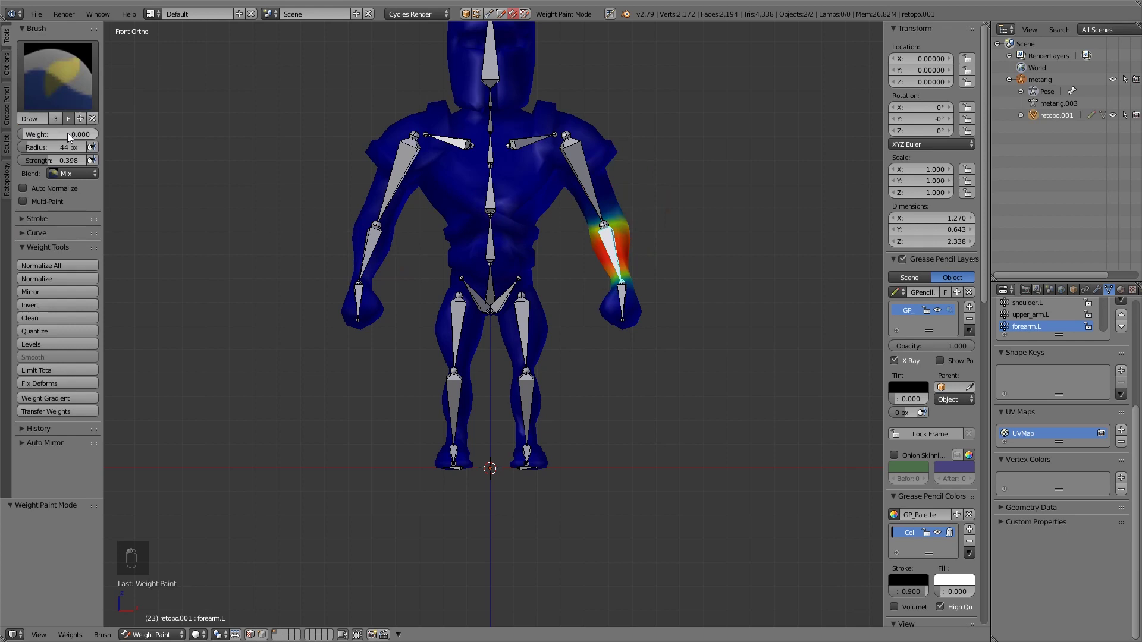
click(47, 134)
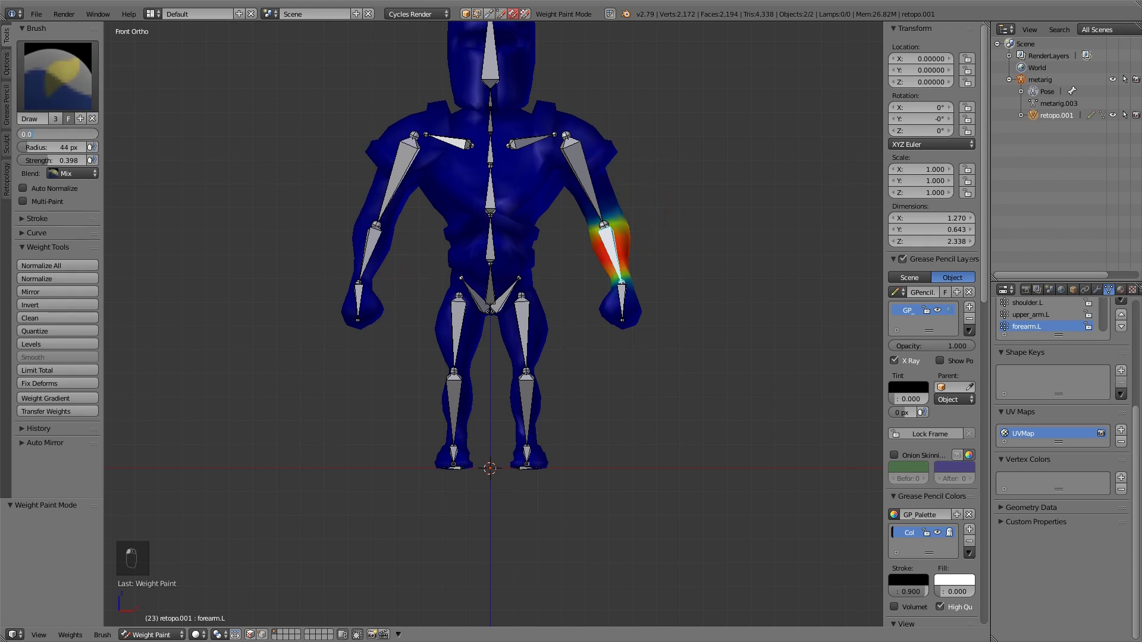
key(Return)
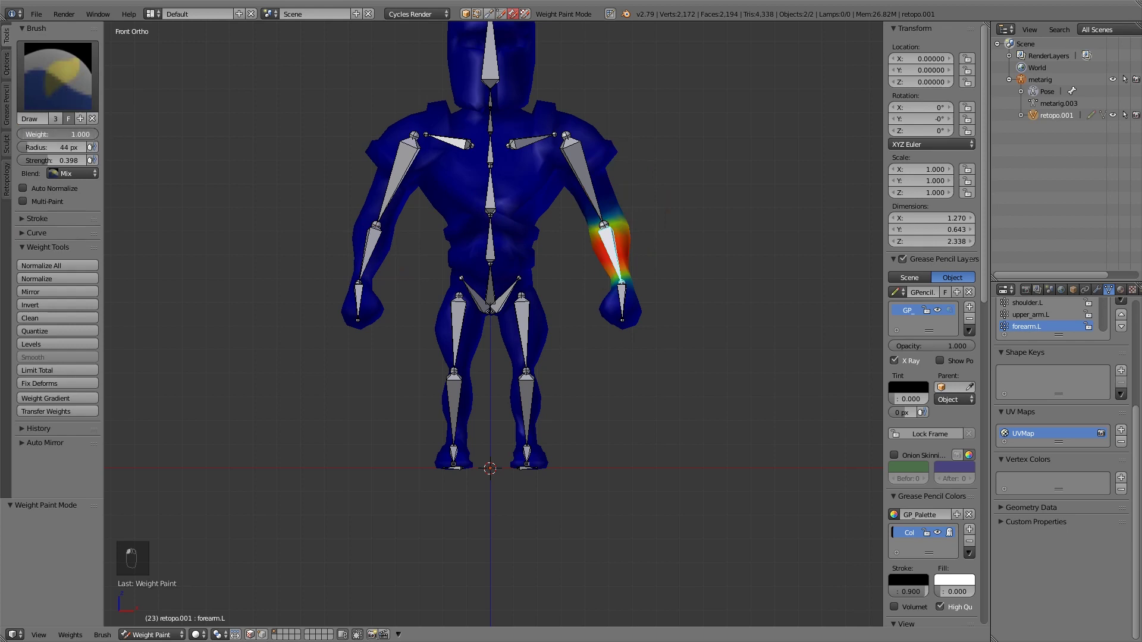
mouse_move(48, 134)
mouse_down()
mouse_move(87, 134)
mouse_move(23, 133)
mouse_up()
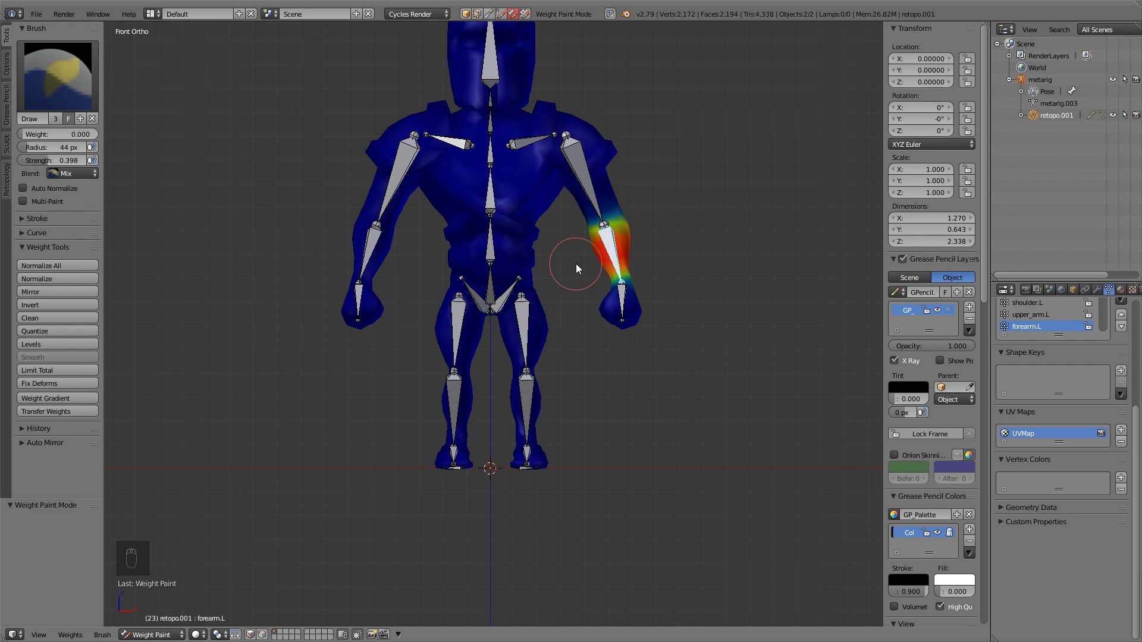
Select the left upper arm bone and rotate it outward by 37.3° to expose the shoulder deformation
ctrl+right_click(622, 185)
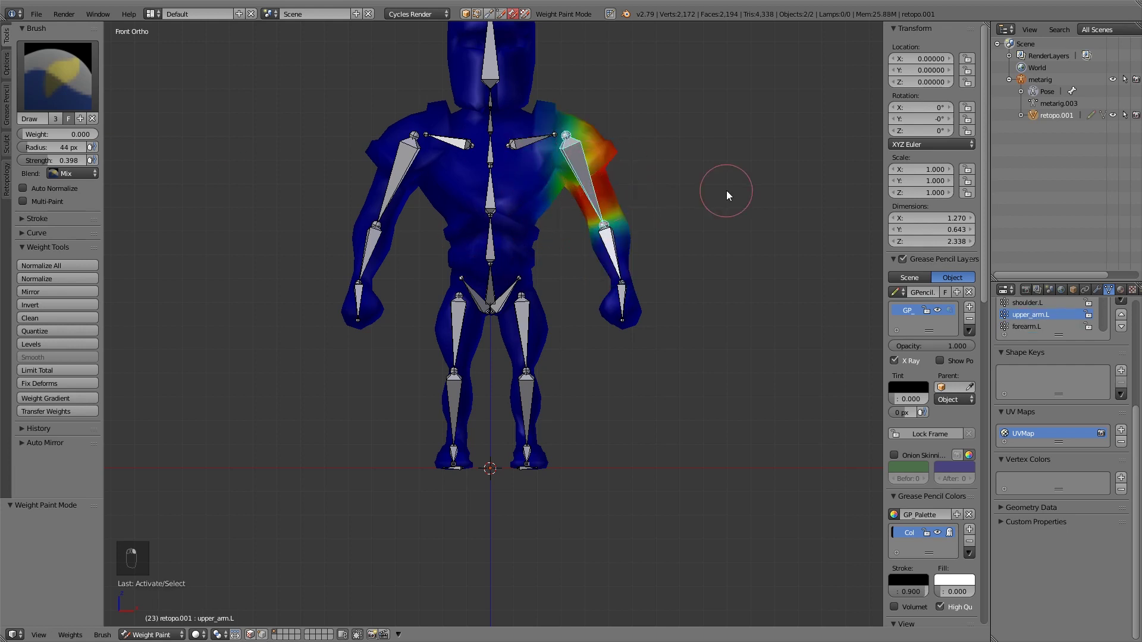
key(r)
click(741, 77)
middle_drag(555, 191, 493, 225)
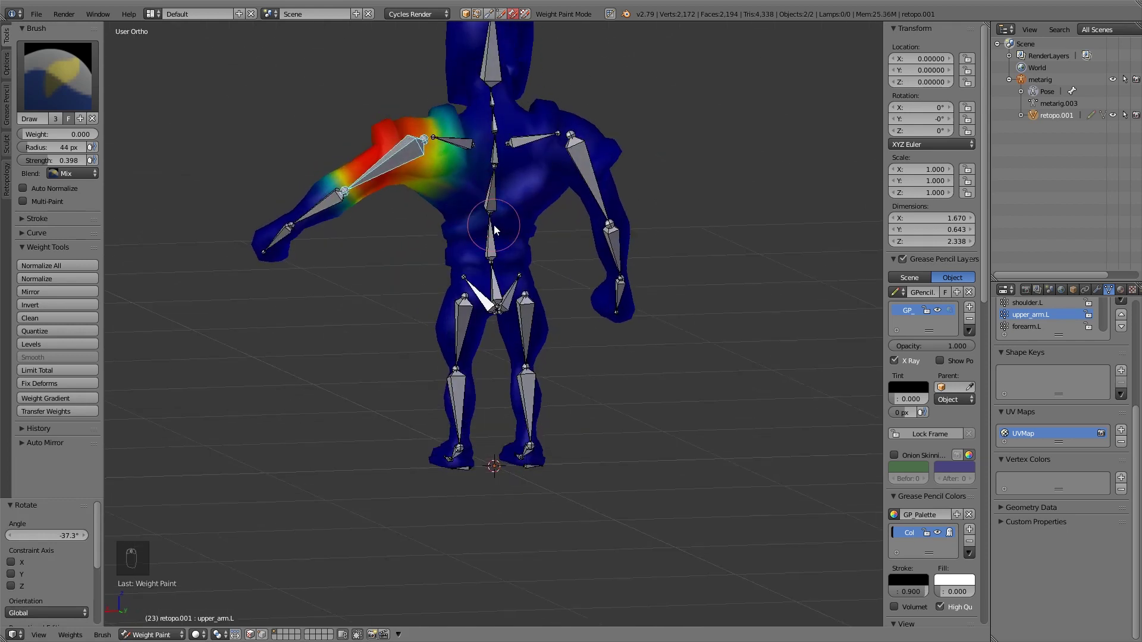
middle_drag(494, 225, 654, 208)
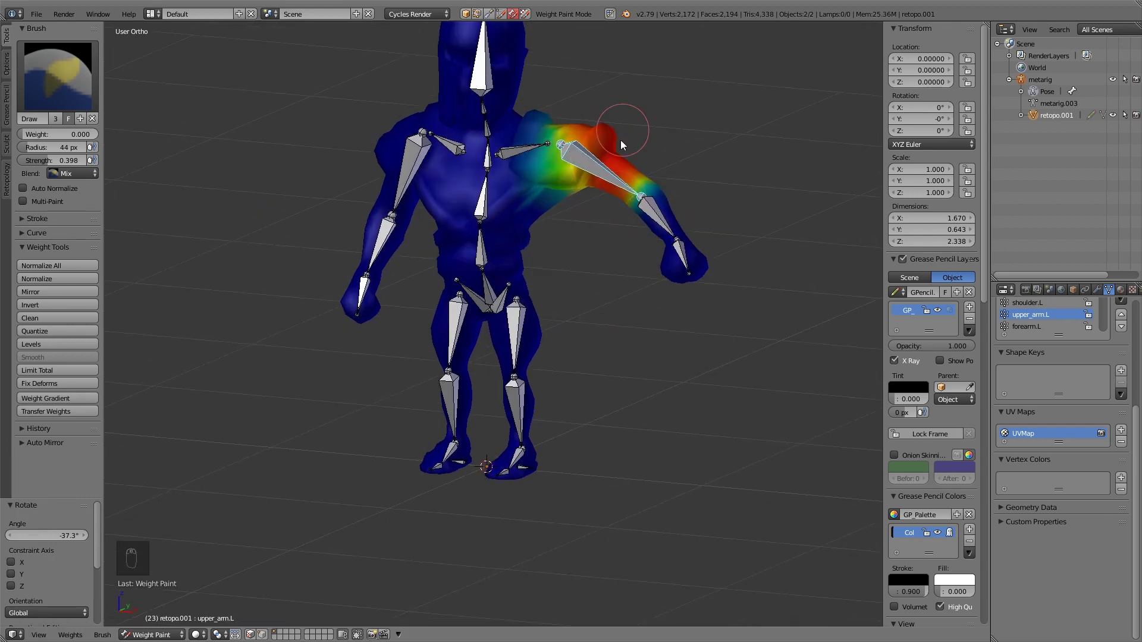
Examine how the raised left arm and shoulder armour deform, comparing the rendered and weight-painted shading
key(shift+z)
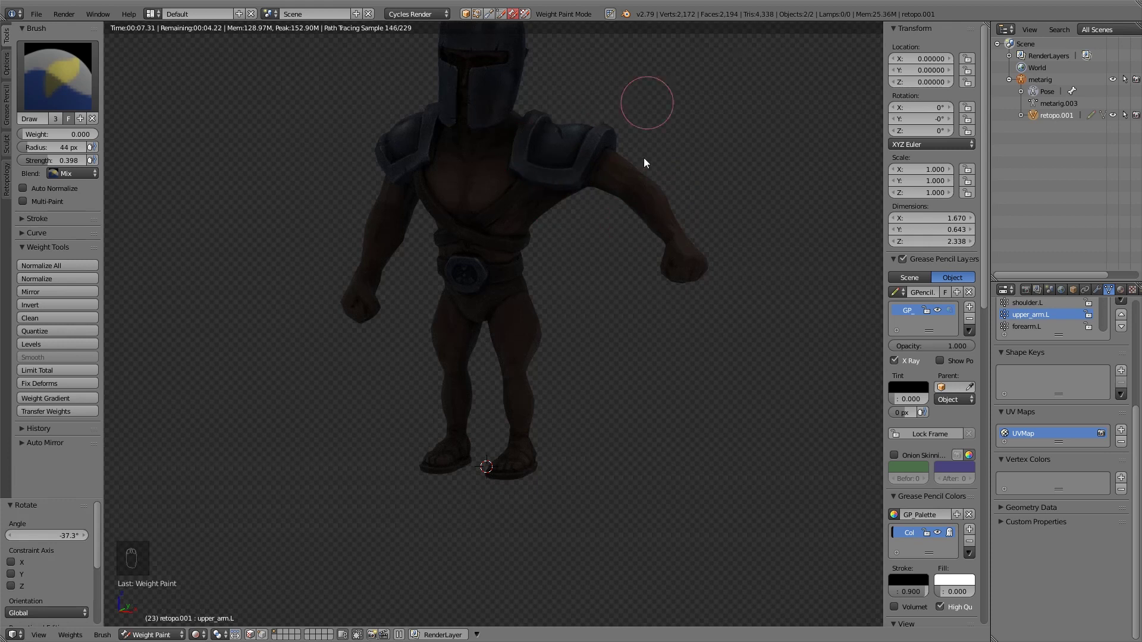
middle_drag(544, 245, 597, 189)
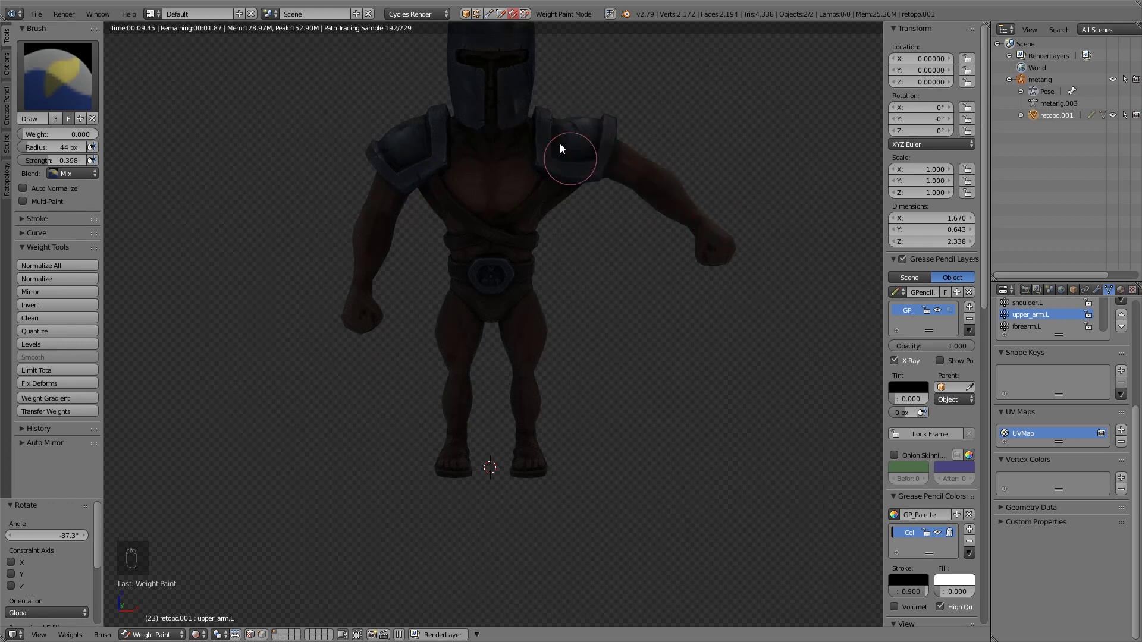
key(shift+z)
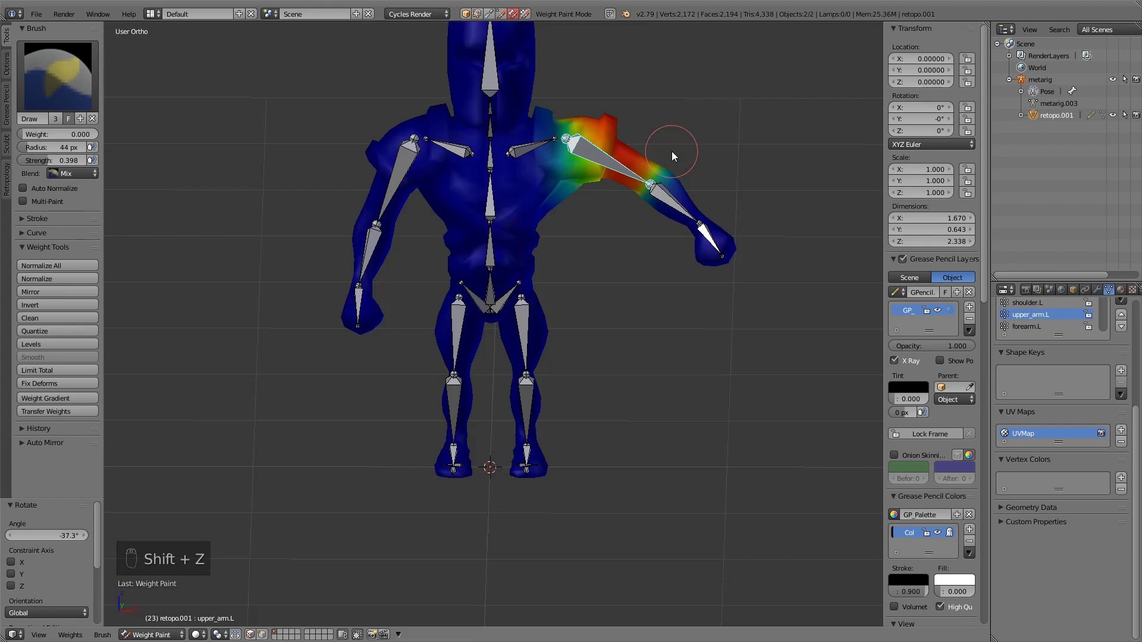
middle_drag(588, 101, 665, 201)
key(shift+z)
key(shift+z)
scroll(392, 195, up, 5)
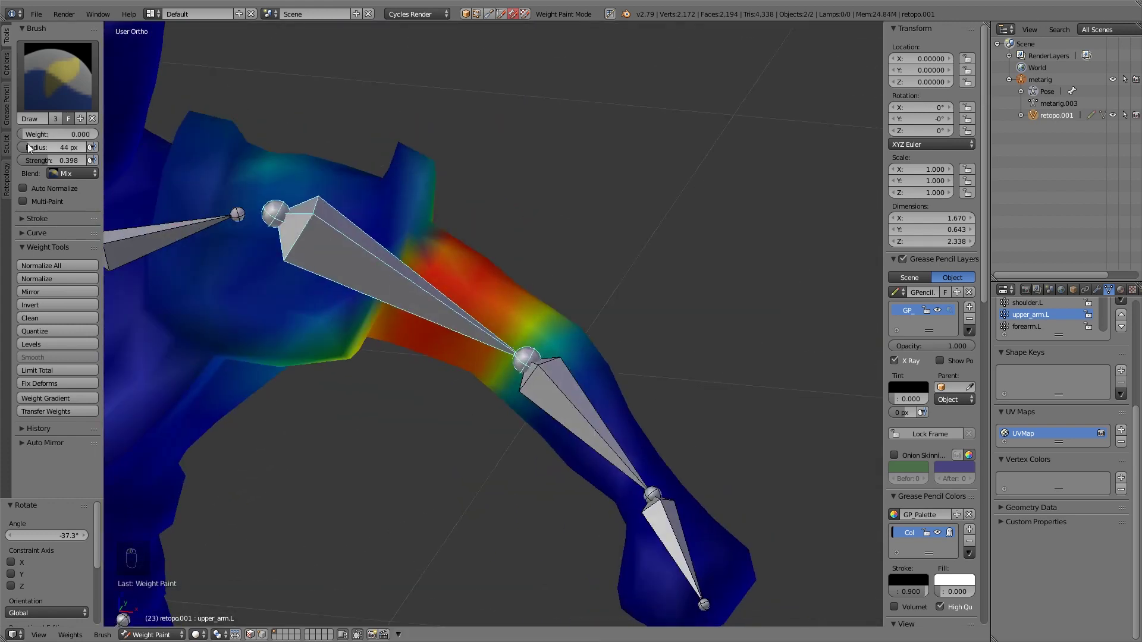
Set the brush weight to 0.328 and rotate the right upper arm bone outward by 39.4°
drag(36, 134, 62, 135)
scroll(422, 237, down, 4)
key(r)
click(374, 225)
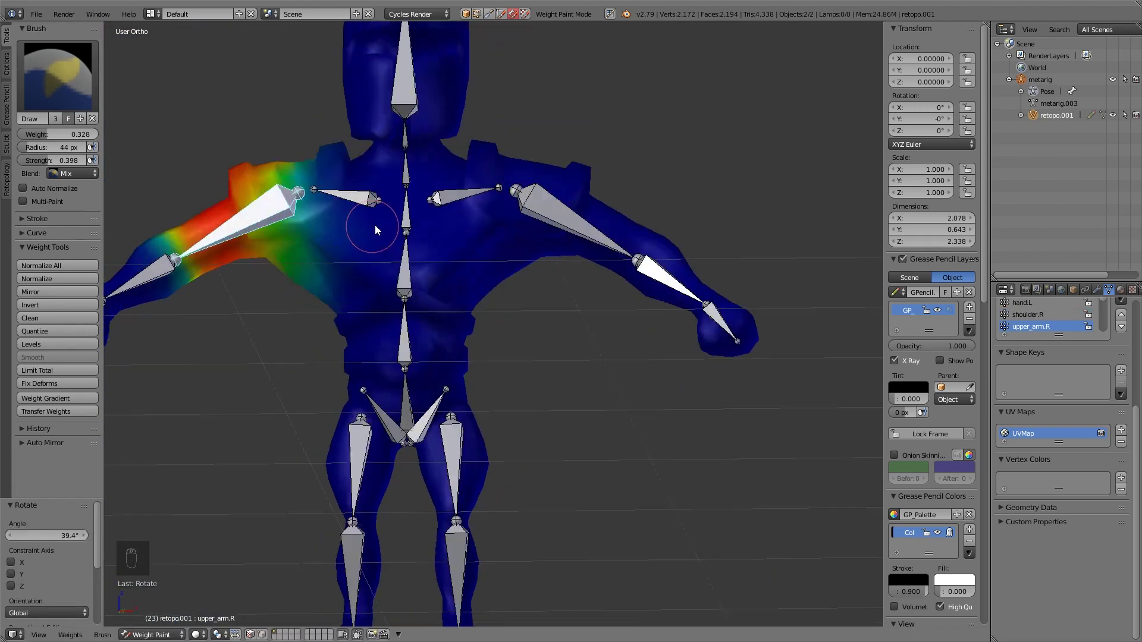
Mirror the upper arm vertex group with flipped group names, and compare the weights of both upper arm bones
ctrl+click(316, 292)
ctrl+click(237, 247)
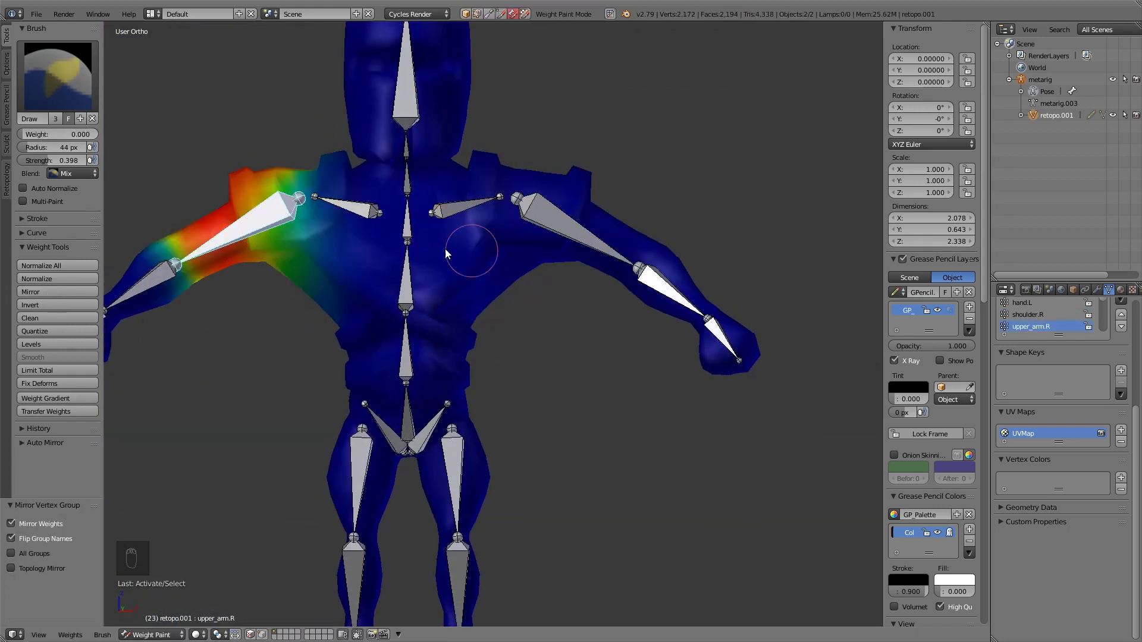
ctrl+click(563, 231)
ctrl+click(267, 217)
Paint weight 0 over the front and back of the right shoulder armour and chest to reduce the upper arm bone's influence
middle_drag(357, 204, 319, 202)
mouse_move(281, 177)
mouse_down()
mouse_move(288, 217)
mouse_move(259, 176)
mouse_move(298, 245)
mouse_up()
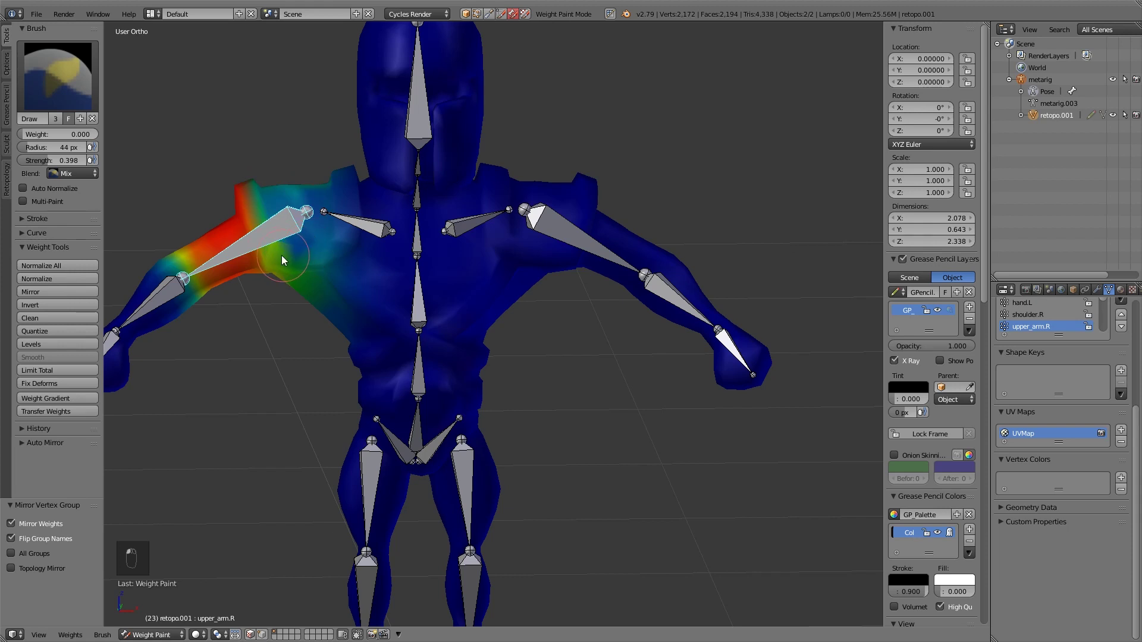
middle_drag(257, 187, 654, 250)
scroll(671, 256, up, 5)
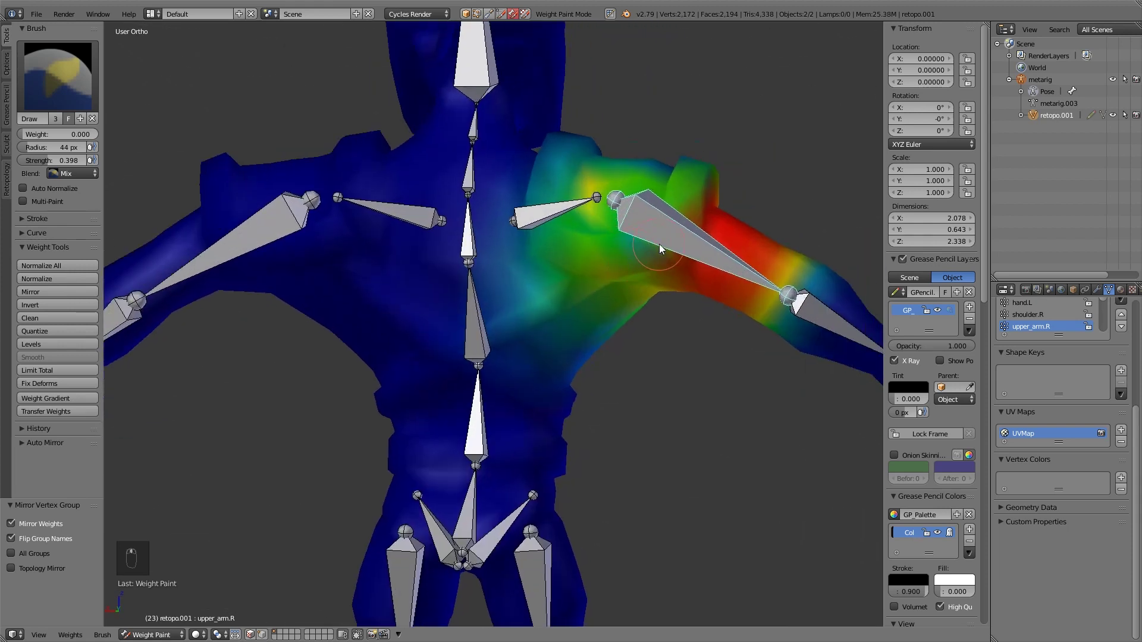
mouse_move(565, 172)
mouse_down()
mouse_move(612, 353)
mouse_move(472, 300)
mouse_up()
mouse_move(472, 301)
middle_down()
mouse_move(415, 346)
mouse_move(476, 352)
middle_up()
mouse_move(695, 392)
middle_down()
mouse_move(624, 433)
mouse_move(495, 181)
middle_up()
drag(495, 180, 528, 345)
mouse_move(528, 344)
middle_down()
mouse_move(530, 292)
mouse_move(484, 387)
mouse_move(510, 306)
mouse_move(540, 349)
middle_up()
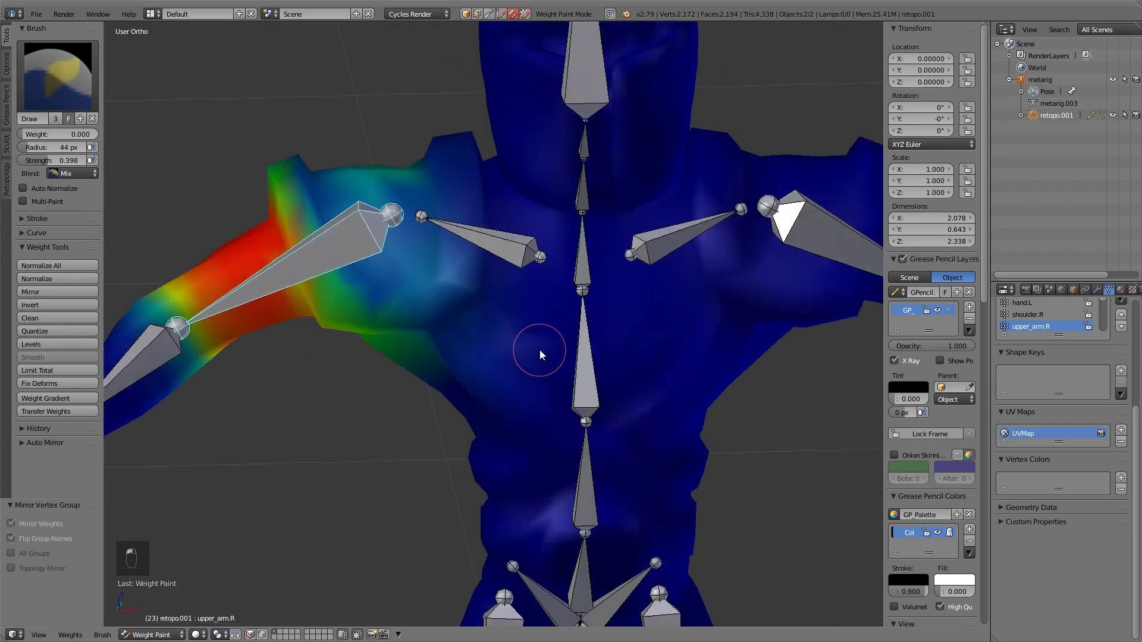
Select the head bone and paint one side of the helmet with brush weight 1 and strength 1
scroll(606, 340, down, 3)
ctrl+right_click(558, 155)
middle_drag(558, 155, 570, 178)
drag(35, 134, 98, 134)
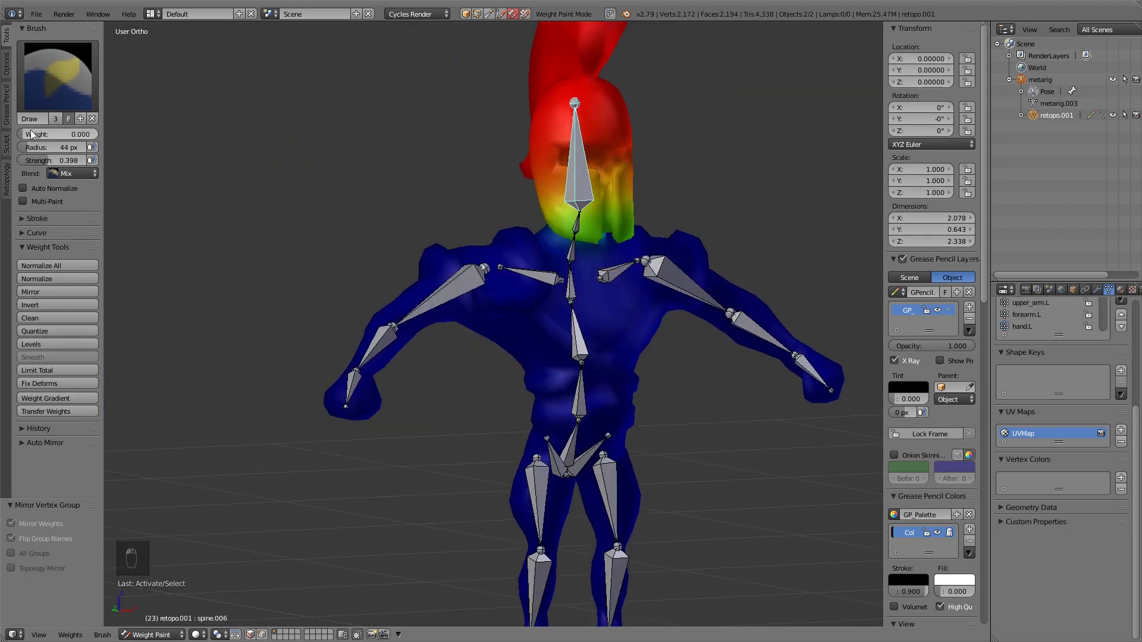
scroll(609, 158, up, 3)
middle_drag(609, 158, 570, 179)
drag(35, 160, 99, 159)
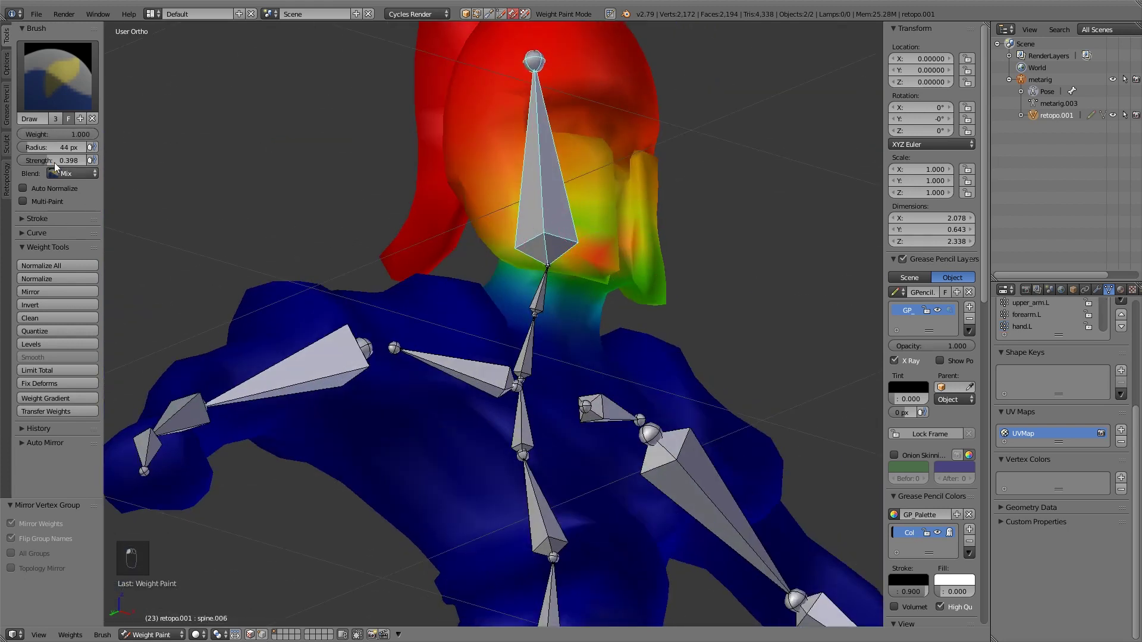
drag(595, 261, 494, 238)
middle_drag(480, 210, 416, 143)
Check the X Mirror painting option and mirror the head bone's vertex group weights
click(8, 61)
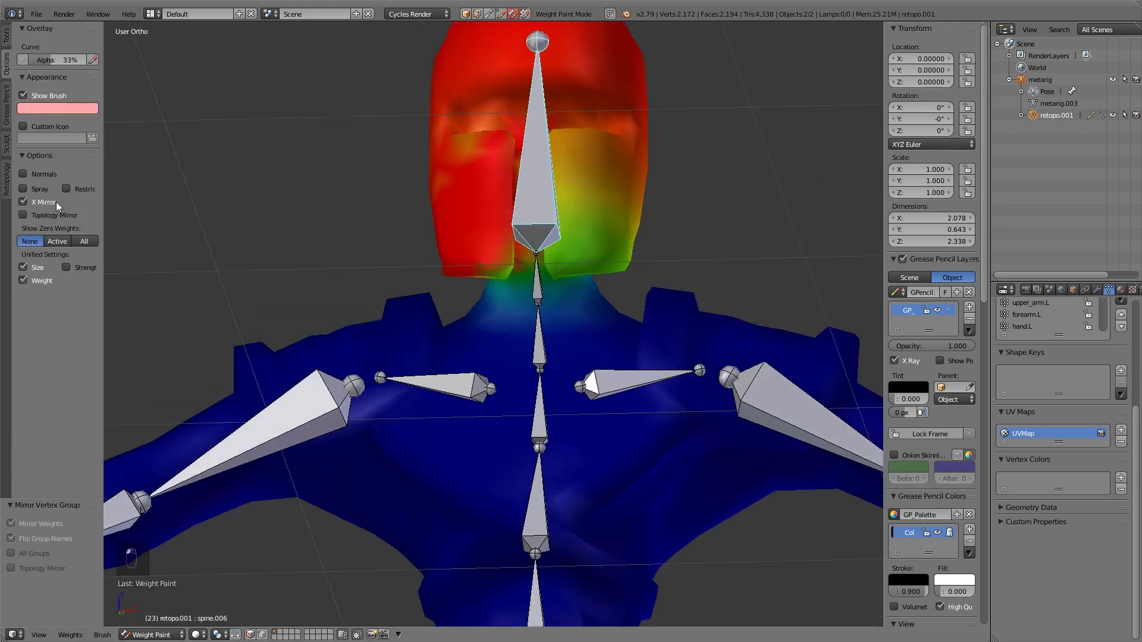
click(7, 36)
click(6, 62)
click(6, 36)
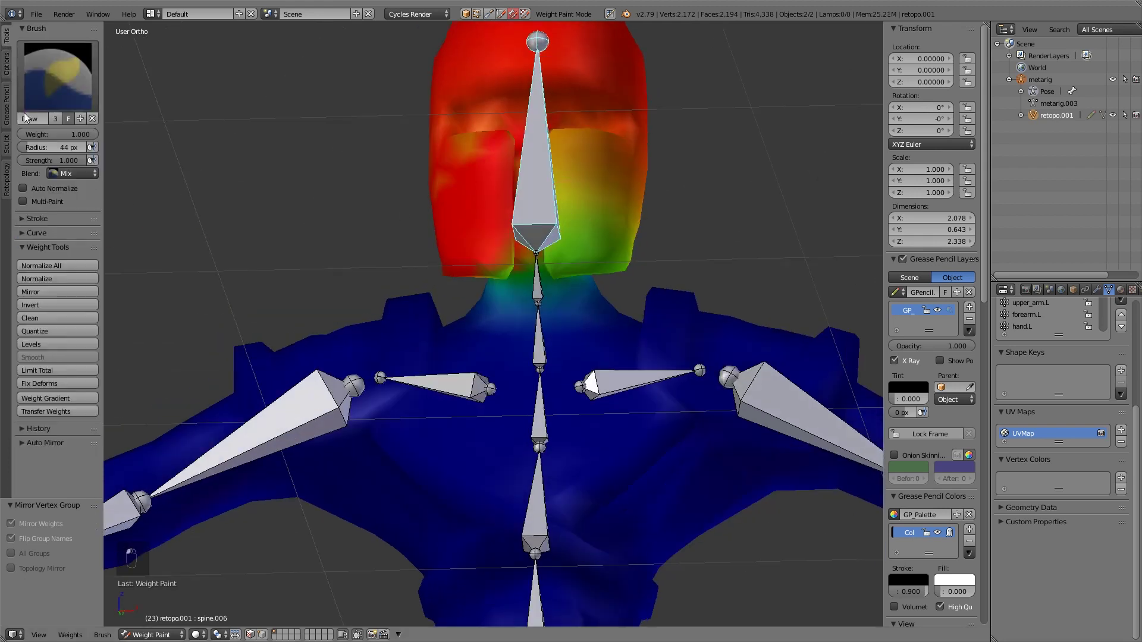
click(49, 295)
Paint the remaining underside and side areas of the helmet with full head bone weight
middle_drag(558, 235, 590, 259)
mouse_move(629, 233)
mouse_down()
mouse_move(566, 128)
mouse_move(437, 177)
mouse_up()
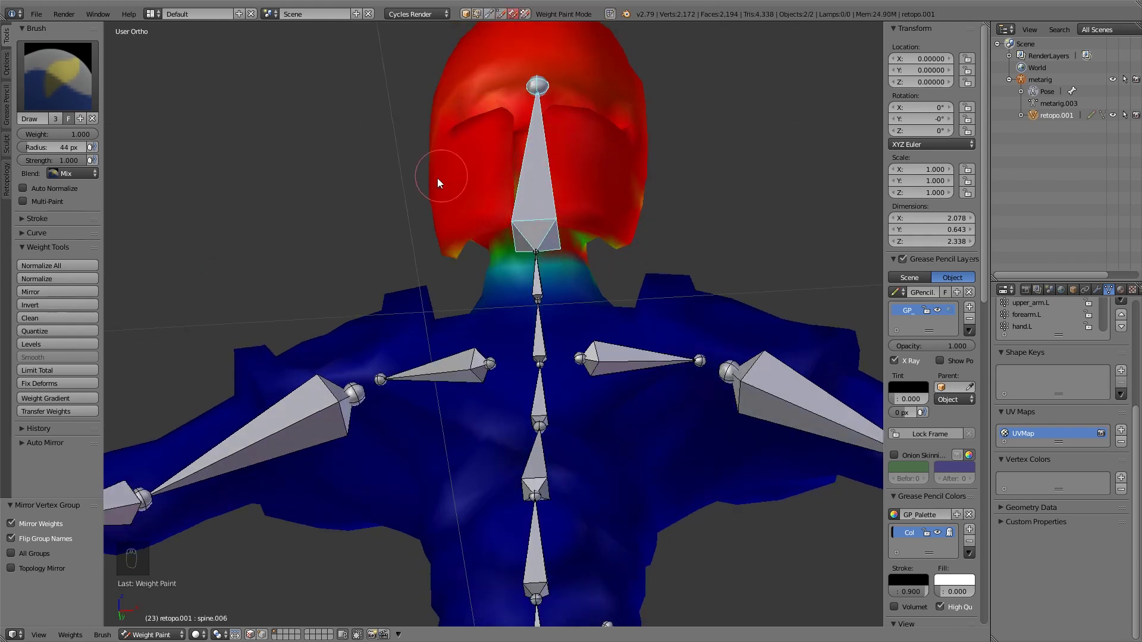
middle_drag(437, 177, 455, 234)
middle_drag(646, 211, 542, 102)
Select a lower left leg bone and rotate it to test how the leg deforms
scroll(629, 284, down, 5)
middle_drag(629, 285, 571, 404)
right_click(570, 405)
middle_drag(639, 389, 390, 392)
scroll(512, 389, up, 5)
right_click(390, 390)
key(r)
click(509, 438)
Rotate the left toe bone by -32.4° about the X axis to test the foot's deformation
right_click(483, 482)
key(r)
click(550, 491)
scroll(550, 491, down, 5)
middle_drag(550, 491, 535, 330)
scroll(525, 280, up, 3)
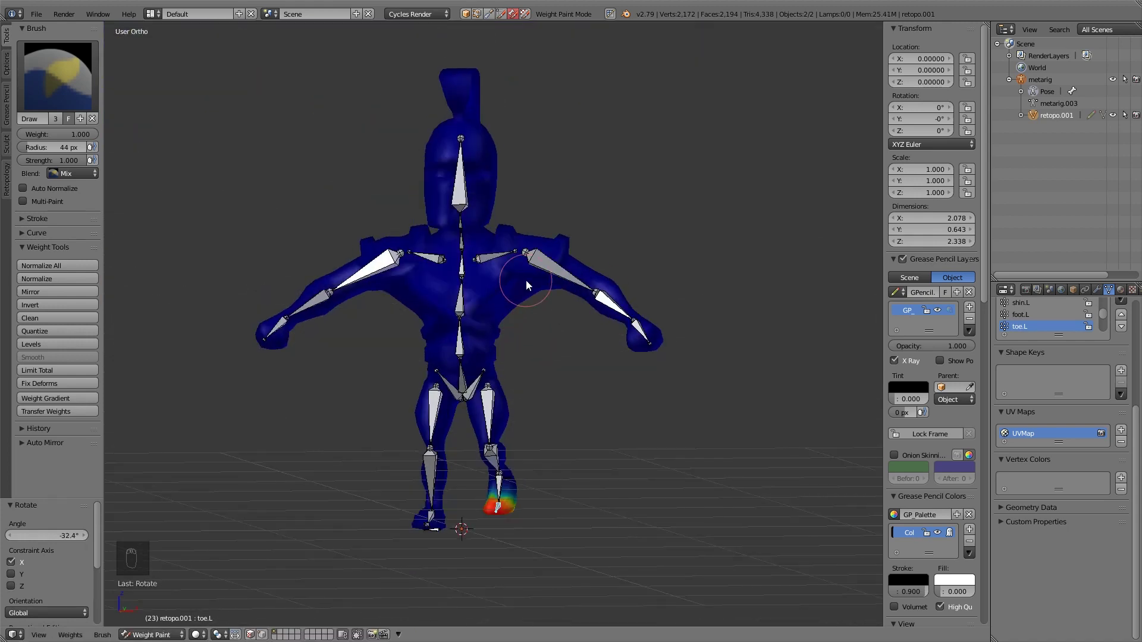
Select all bones in front view and clear their pose rotation to restore the rest pose
key(KP_1)
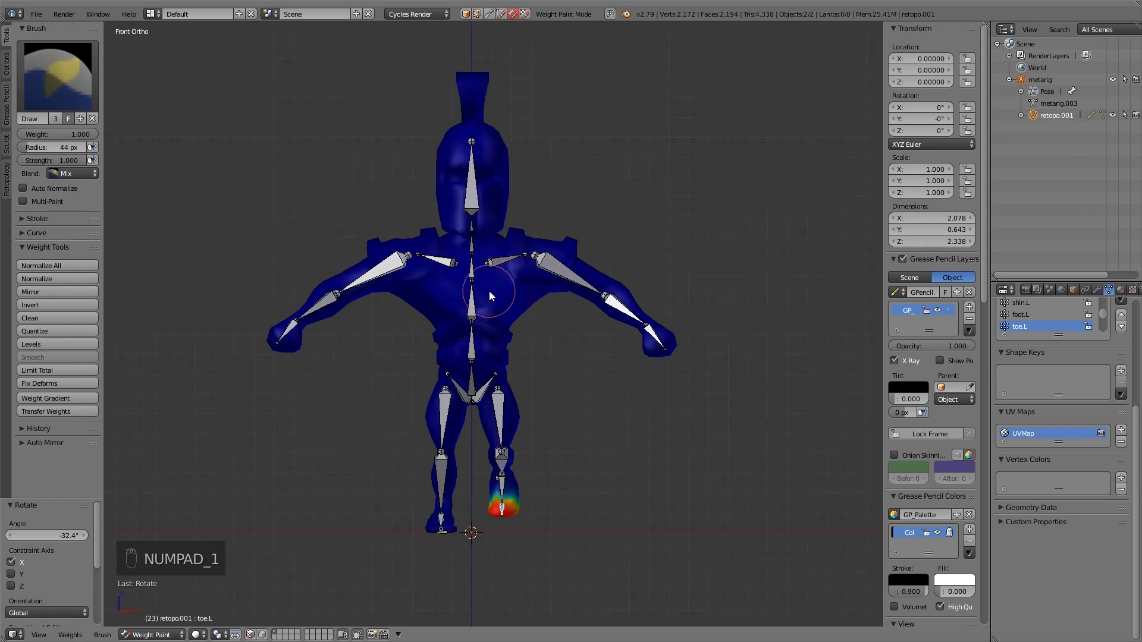
key(a)
key(a)
key(a)
key(a)
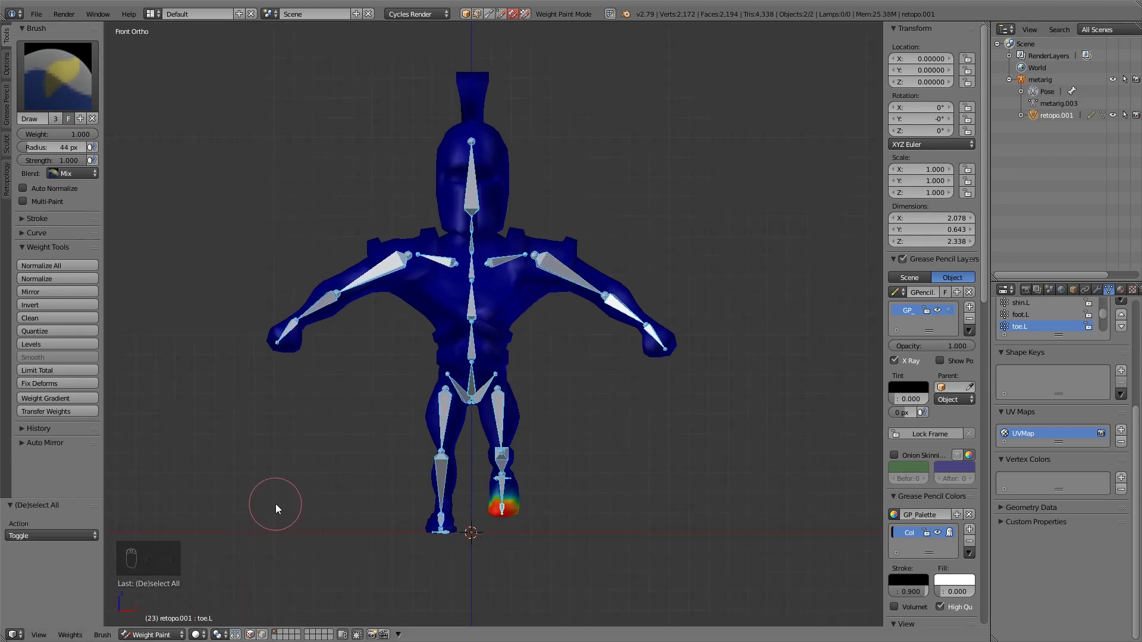
key(alt+r)
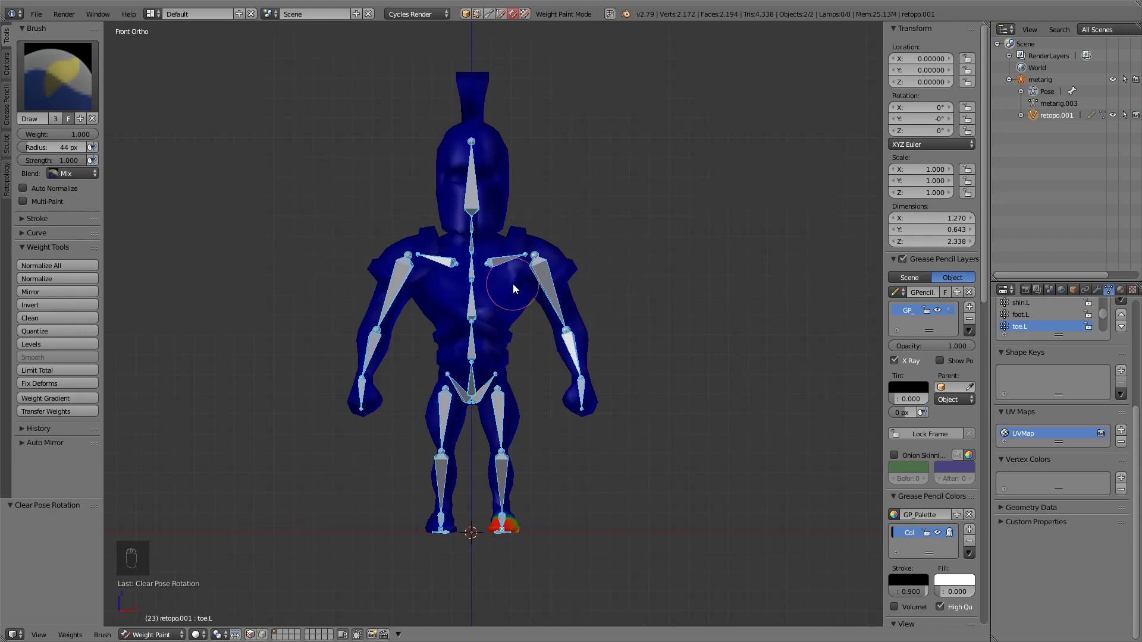
Switch to the browser with the Unity manual's Avatar Mapping page to examine the humanoid bone mapping
key(alt+Tab)
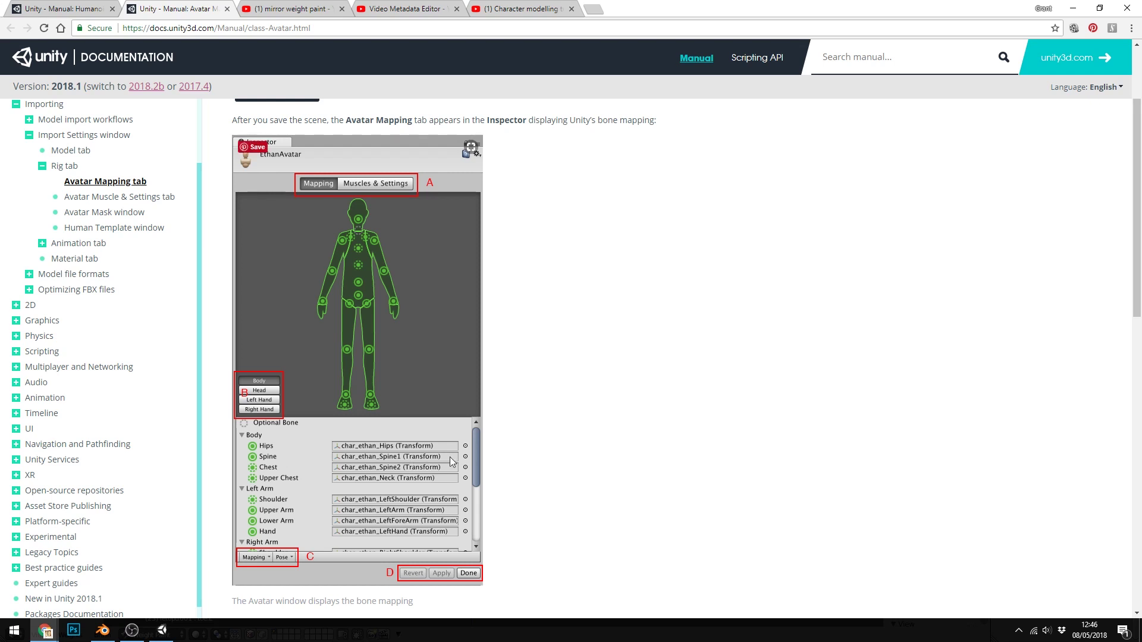
Review the Unity manual's Avatar Mapping and Humanoid Asset preparation pages for the bone mapping, hierarchy and naming guidelines
scroll(536, 452, down, 10)
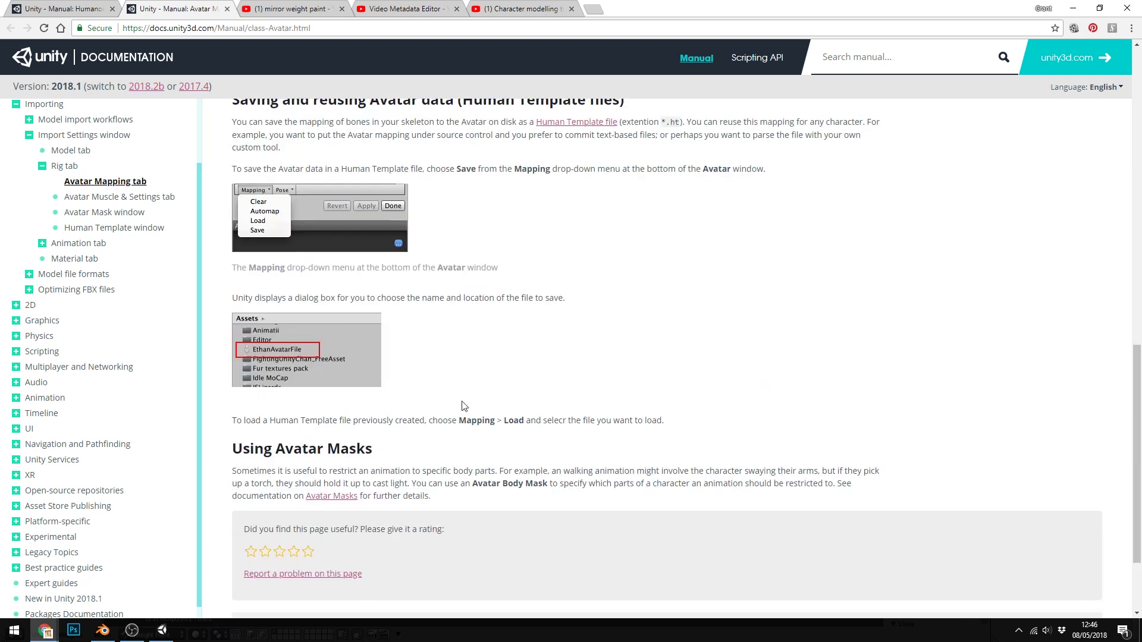
scroll(545, 416, up, 5)
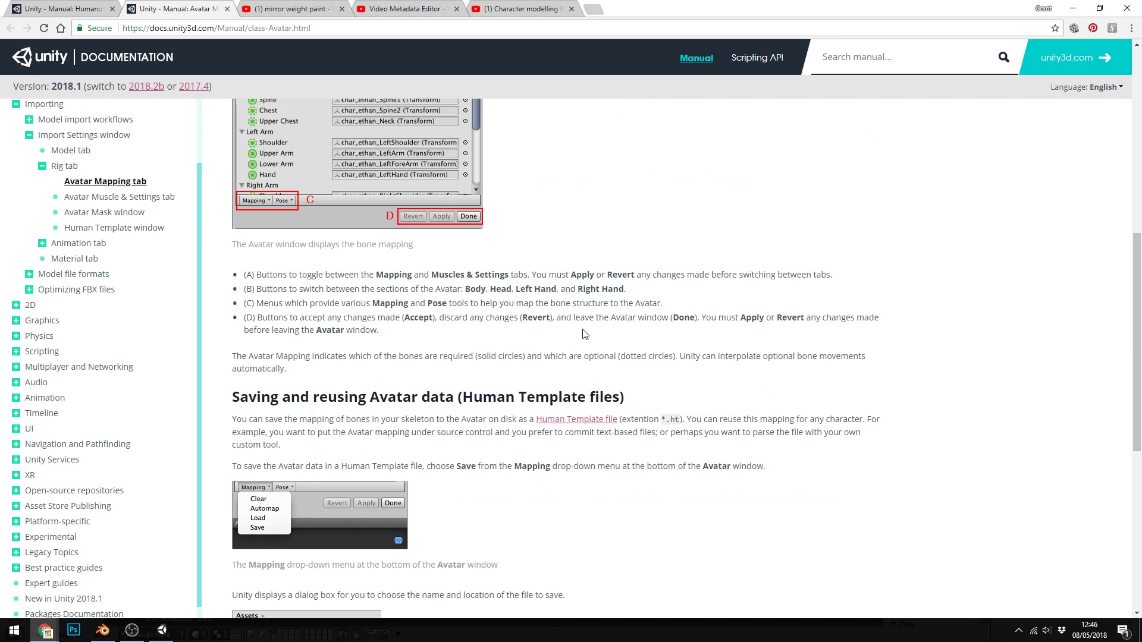
scroll(530, 305, up, 3)
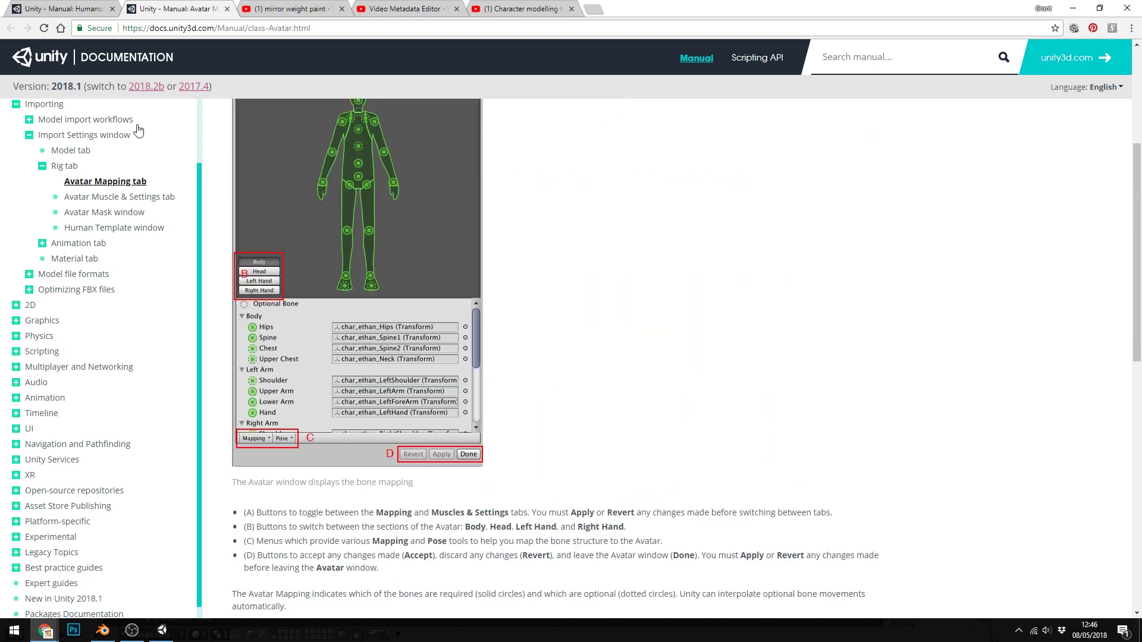
key(ctrl+shift+Tab)
scroll(392, 227, up, 5)
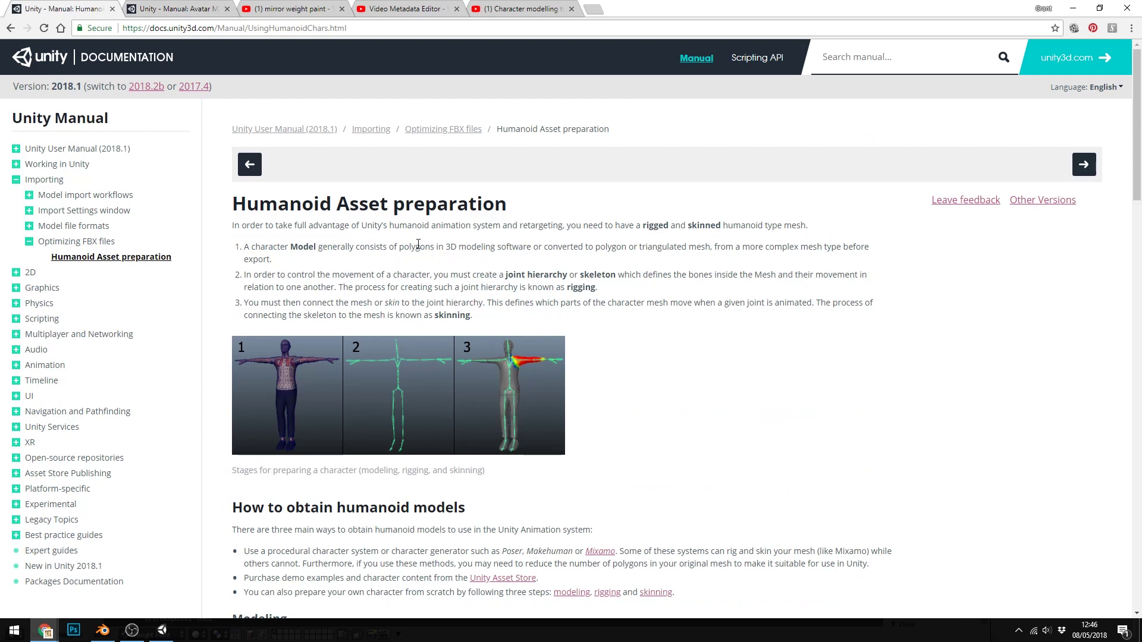
scroll(463, 249, down, 10)
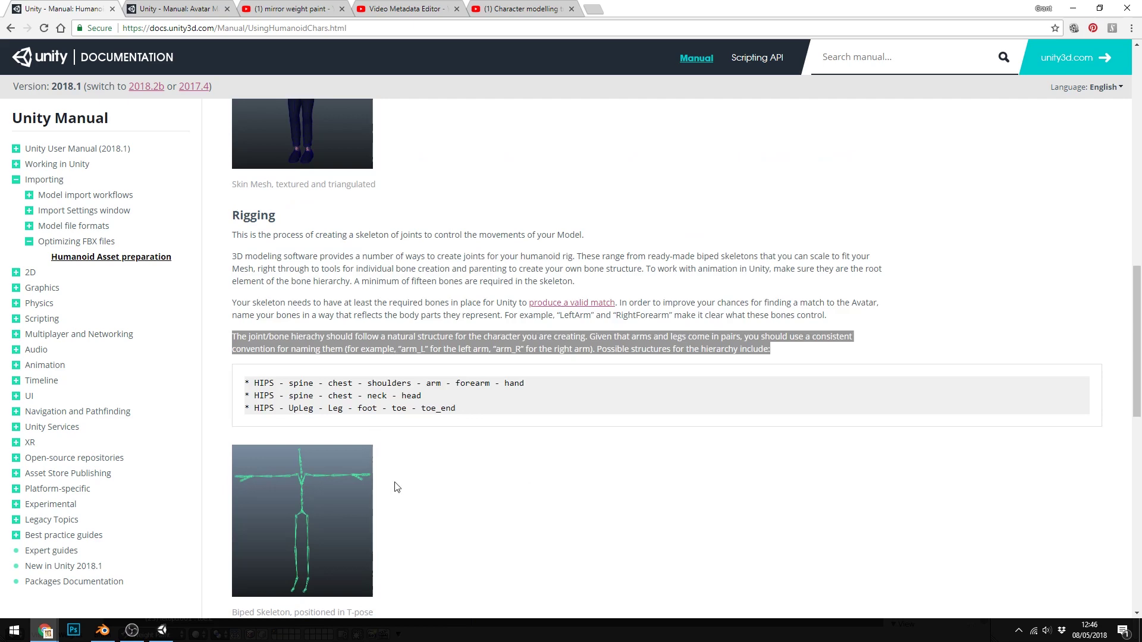
Switch back to Blender, select the metarig.001 armature and export the character as an FBX file named spartan tutorial
key(alt+Tab)
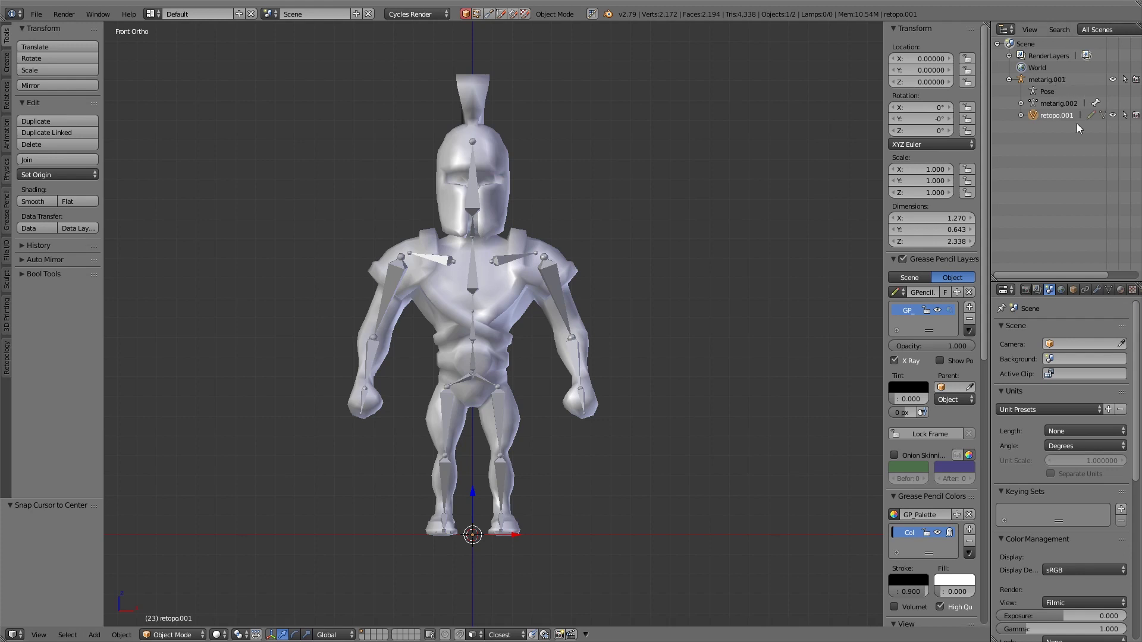
click(1079, 84)
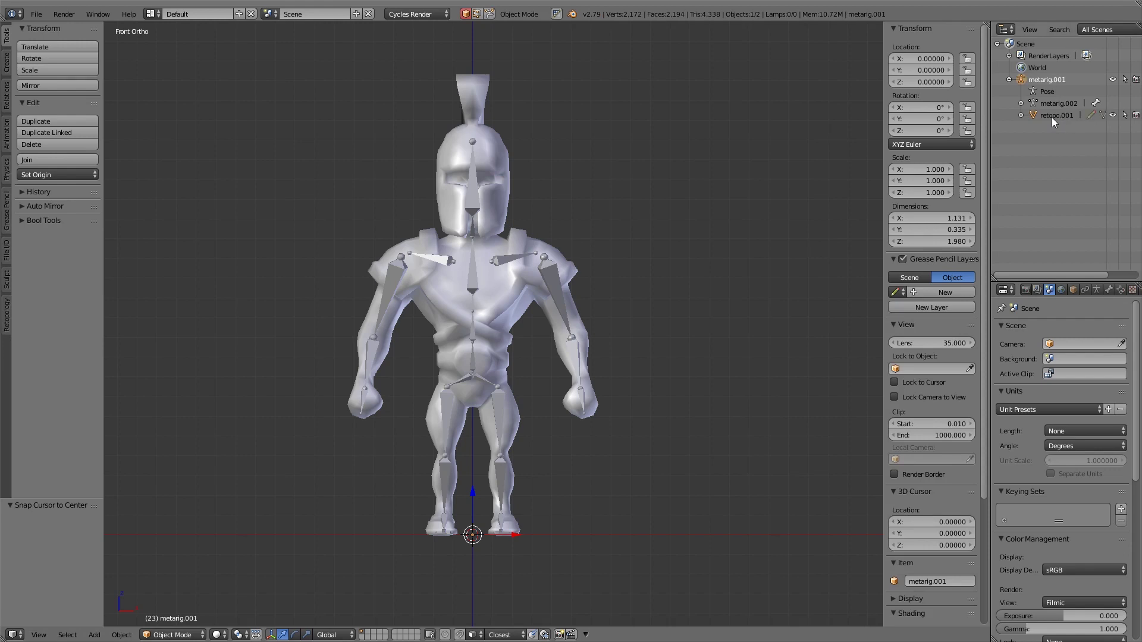
click(42, 15)
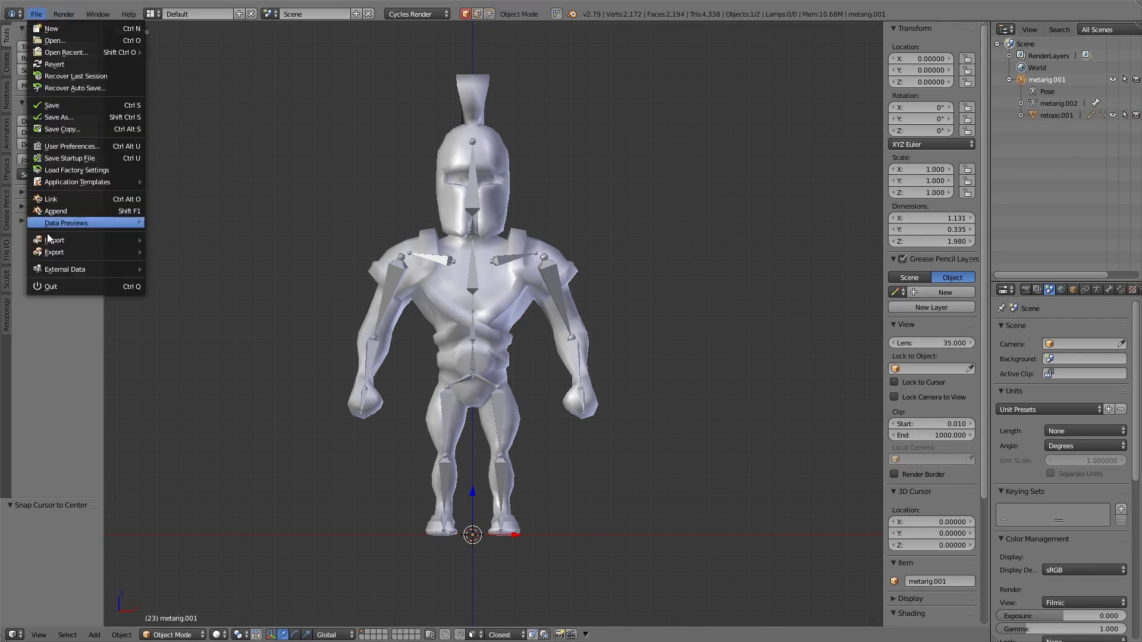
mouse_move(119, 252)
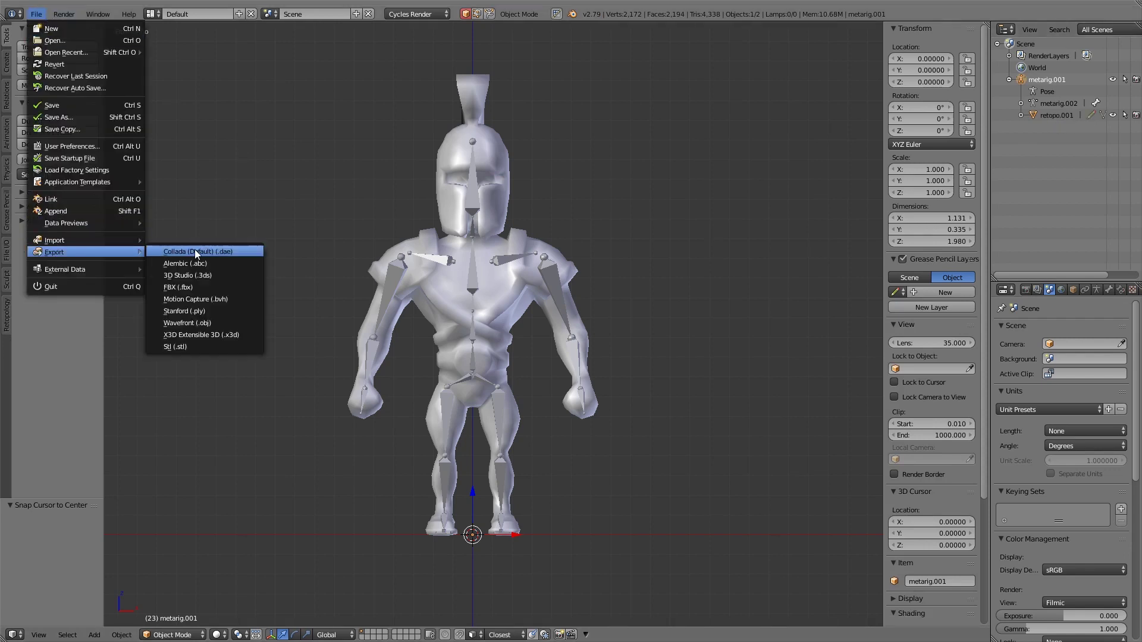
click(195, 288)
click(243, 53)
text(spartan tutorial)
key(Return)
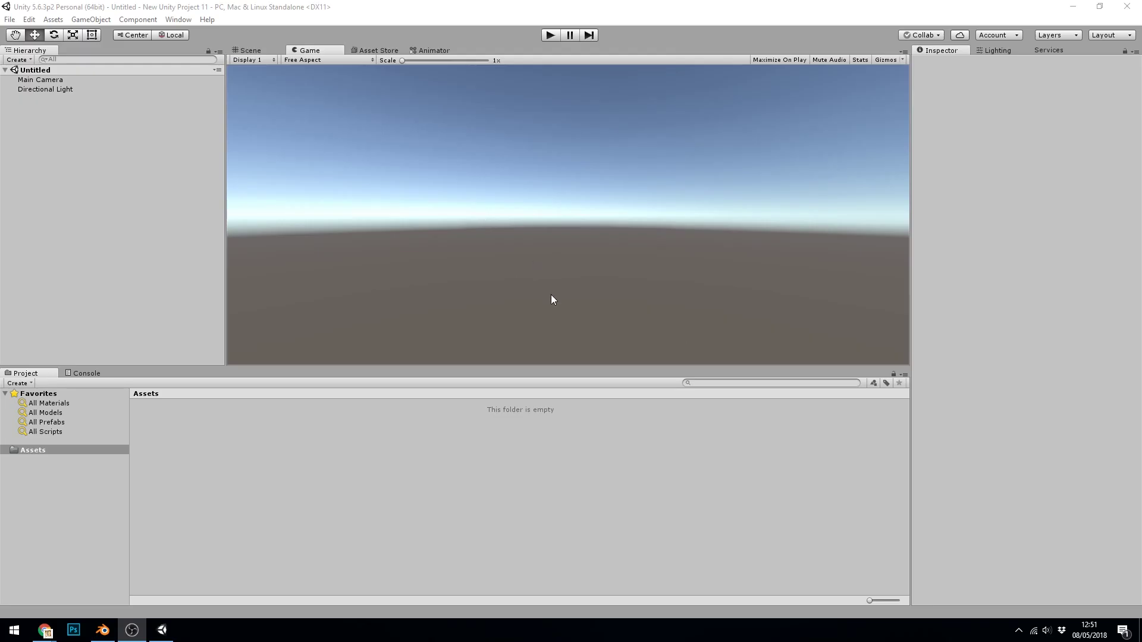
Switch to Unity and import the spartan tutorial model and the warrior textures into the project's Assets folder
right_click(273, 526)
click(352, 384)
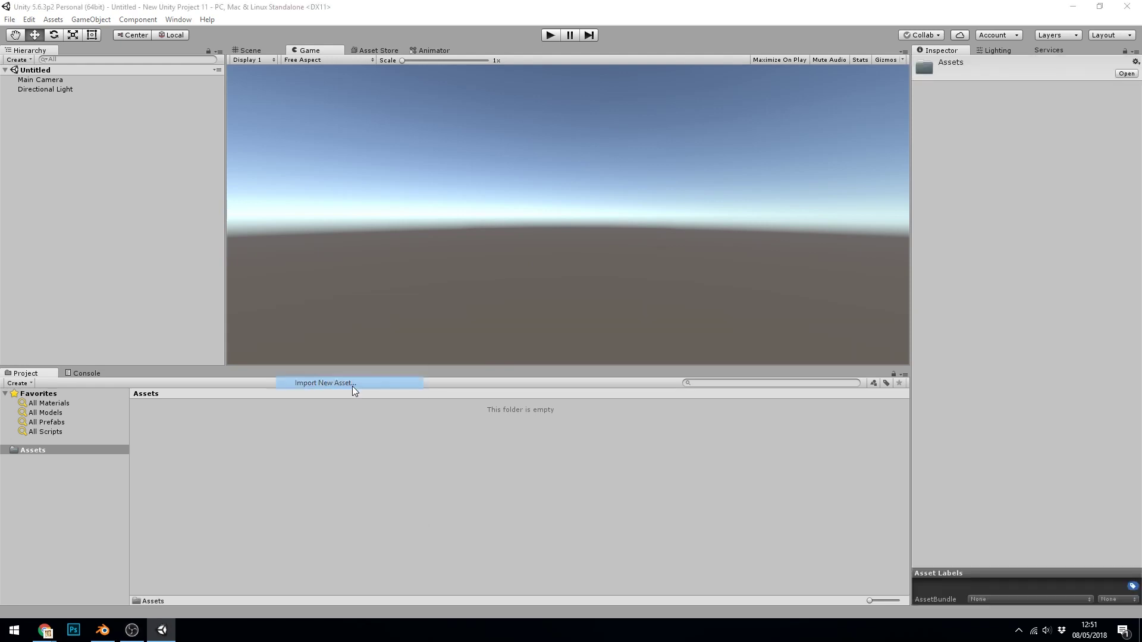
click(469, 327)
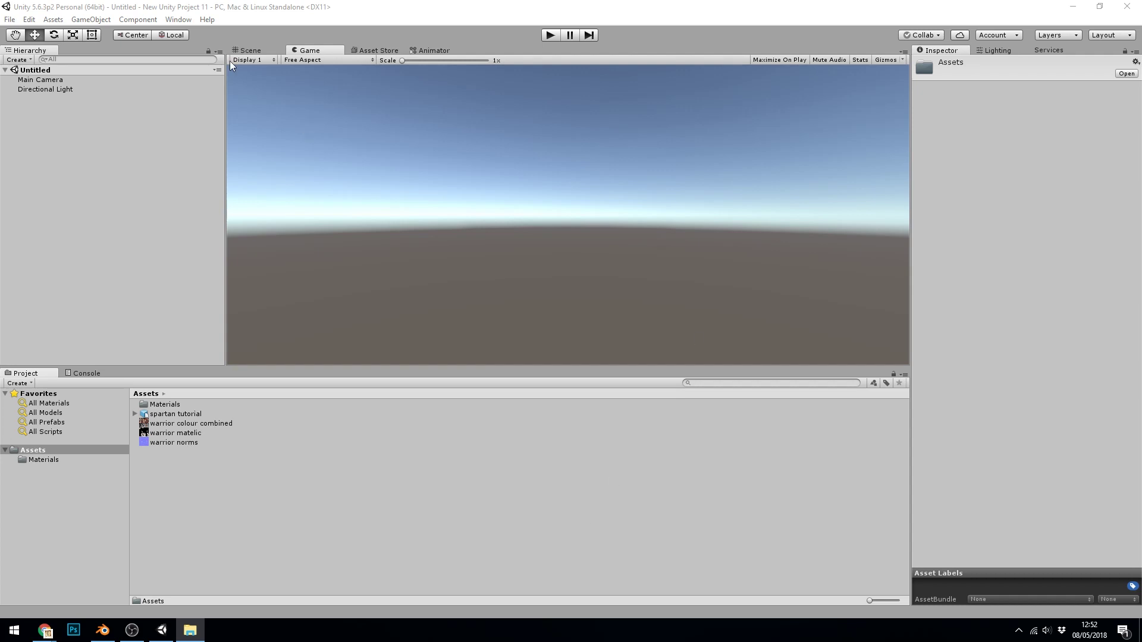
Add a 3D plane to the scene and place the spartan tutorial model in the scene hierarchy
click(89, 20)
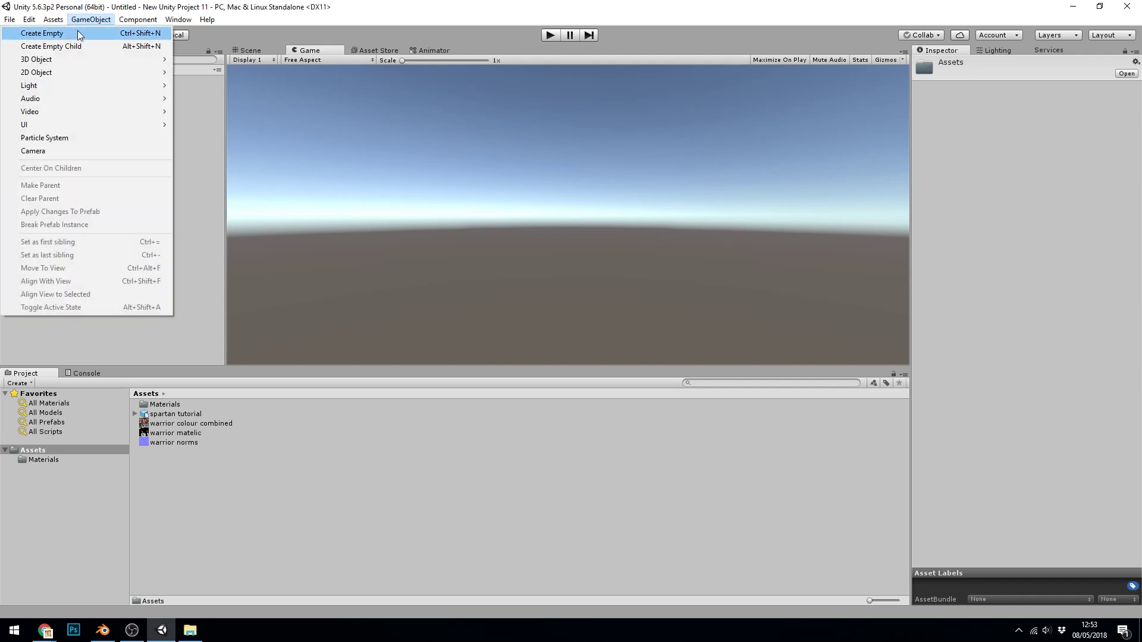
mouse_move(107, 59)
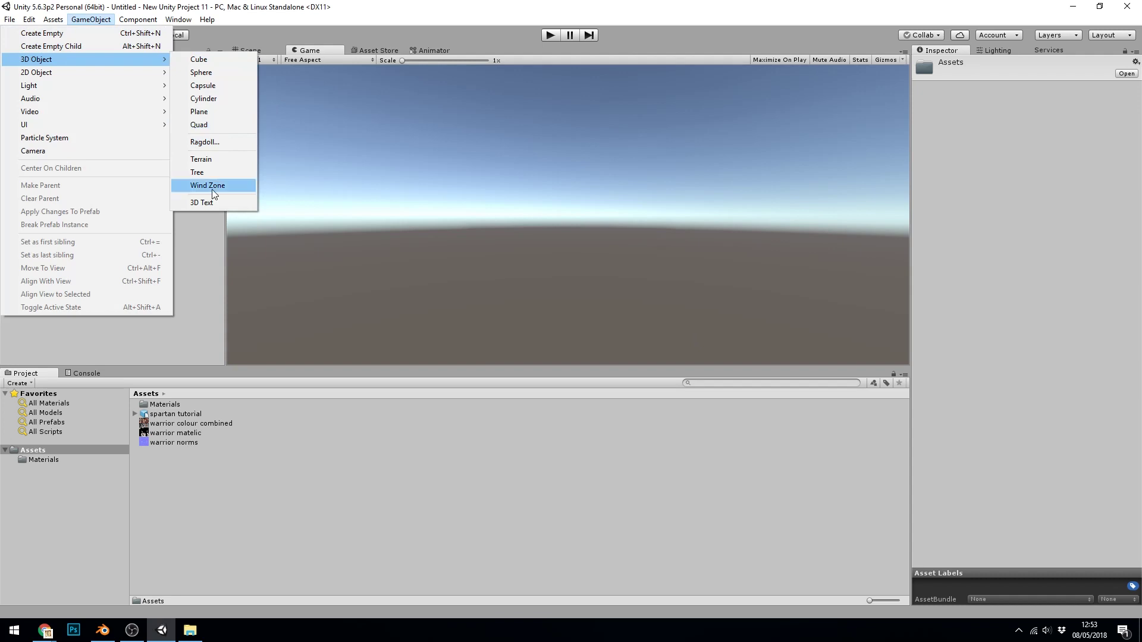
click(223, 111)
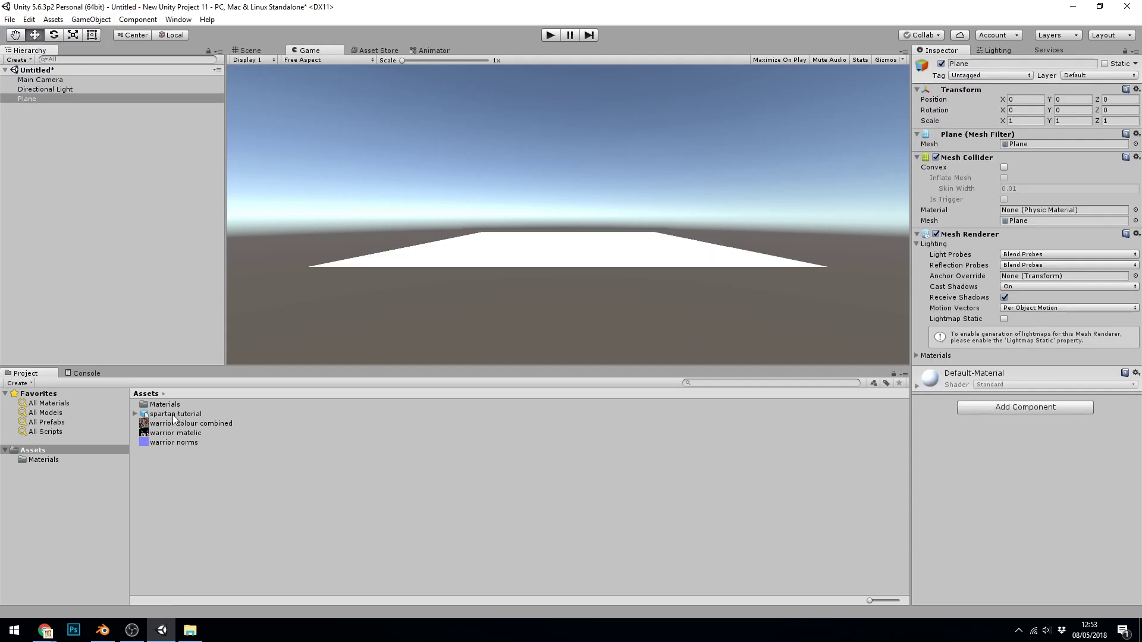
drag(174, 419, 141, 179)
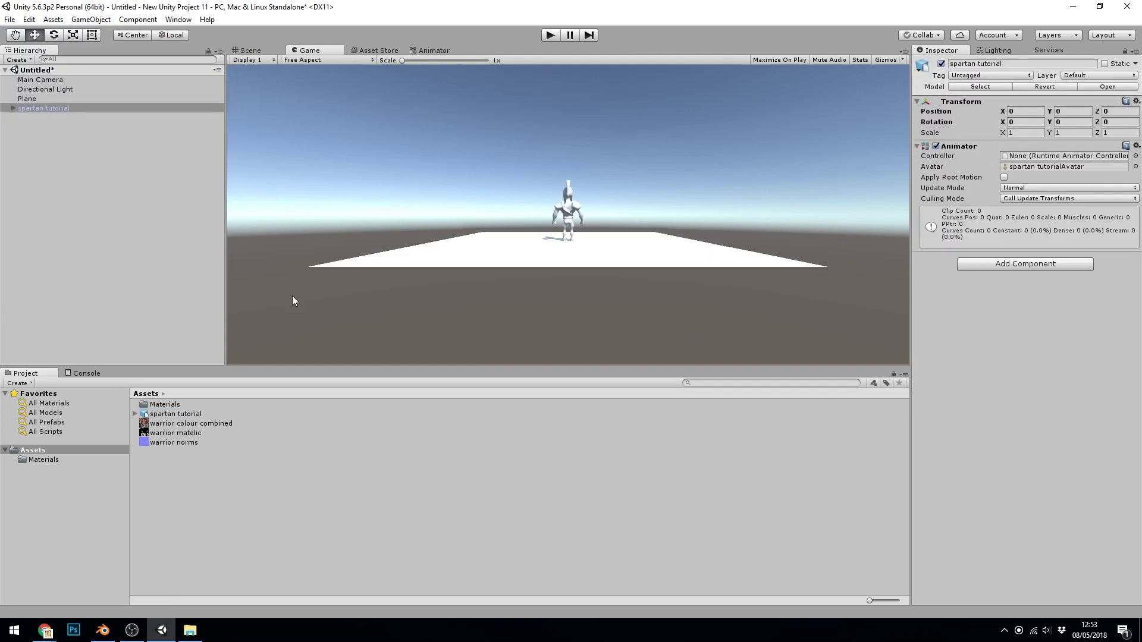
Create a material named spartan and assign the warrior colour combined, matelic and norms textures to its Albedo, Metallic and Normal Map slots
right_click(298, 481)
mouse_move(319, 260)
click(188, 436)
text(spartan)
key(Return)
drag(179, 433, 925, 159)
Apply the spartan material to the character in the Scene view
drag(143, 416, 568, 211)
click(249, 50)
drag(155, 417, 573, 176)
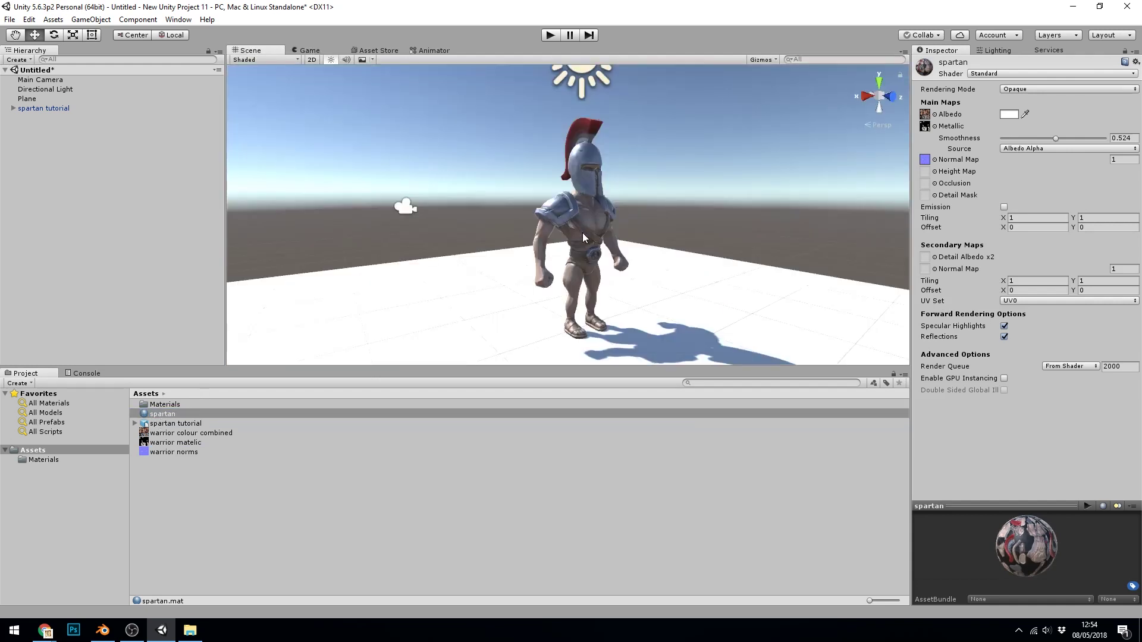
Place the Main Camera in front of the character at Z 3.09 and set its Y rotation to 180
click(627, 284)
alt+drag(627, 283, 572, 251)
click(309, 197)
alt+drag(387, 209, 744, 183)
click(1073, 110)
text(180)
alt+drag(586, 258, 833, 337)
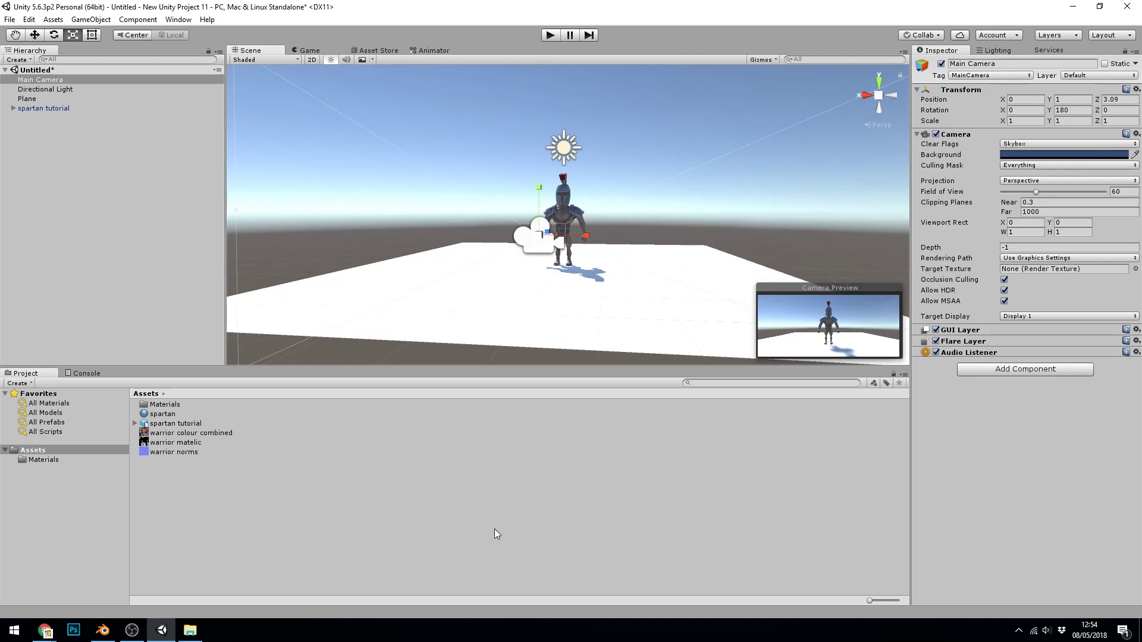
Search the Asset Store for mocap datapack and open the Raw Mocap Data for Mecanim asset
click(380, 50)
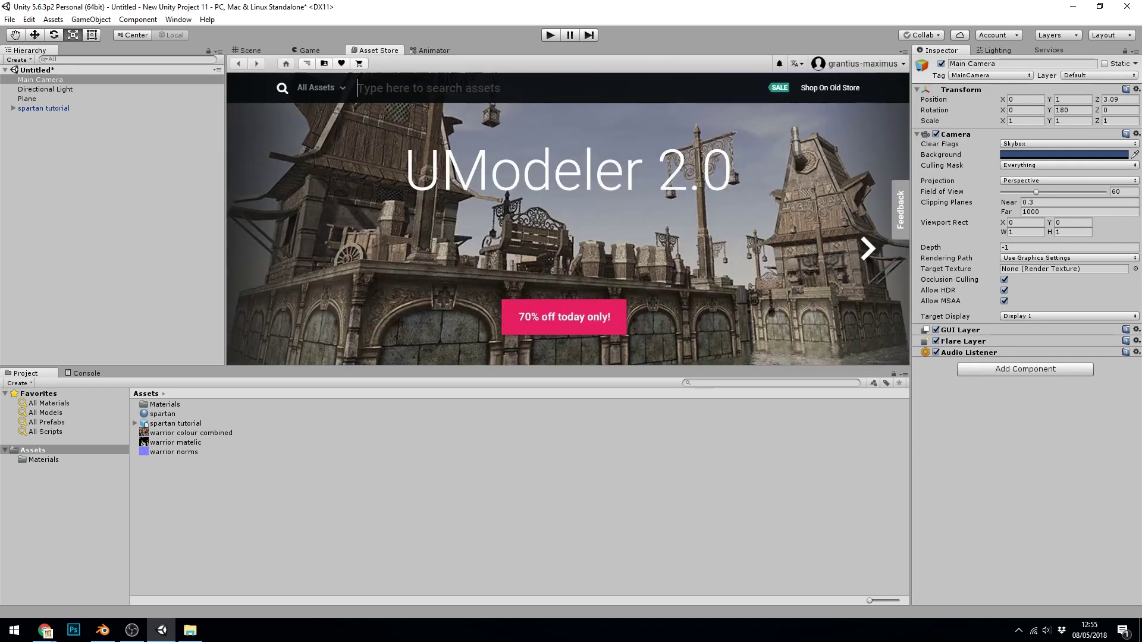
text(mo)
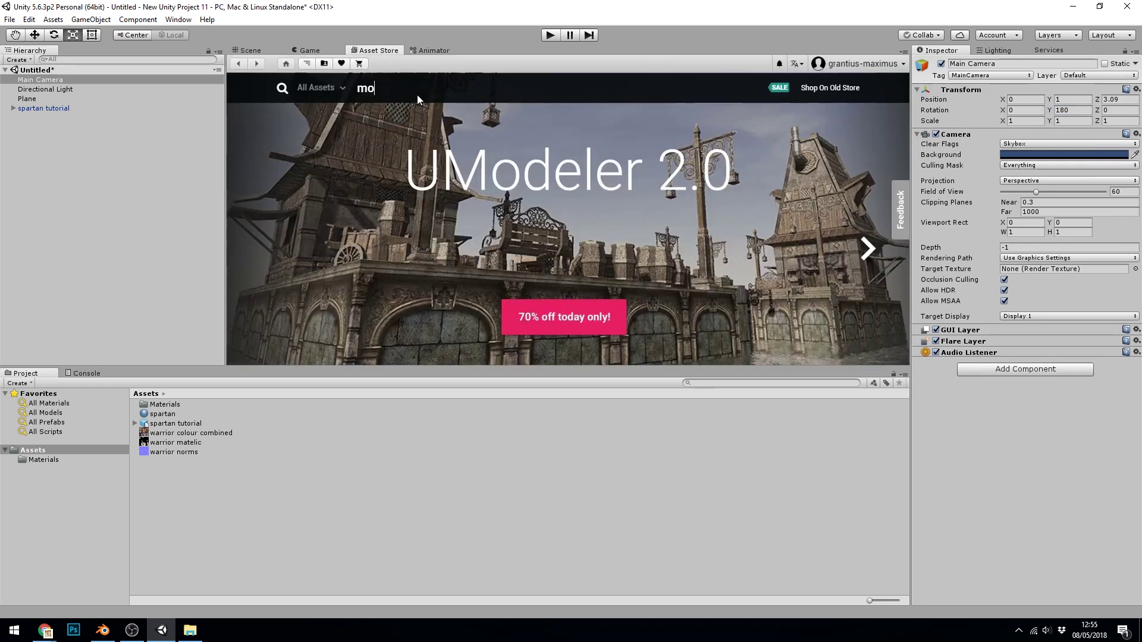
text(cap datapack)
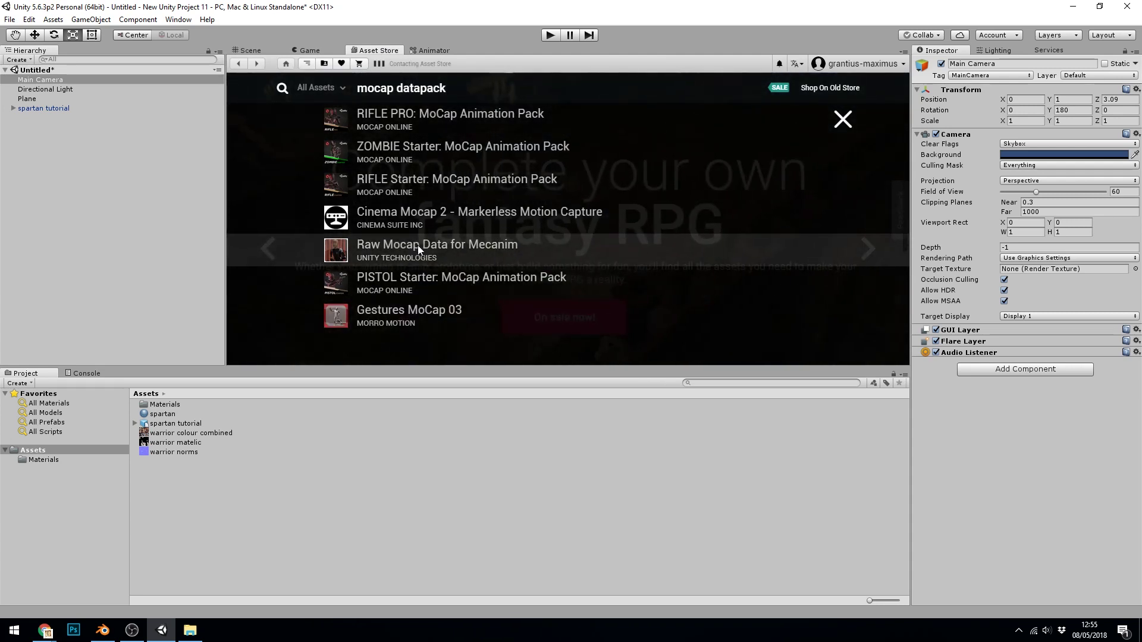
click(417, 245)
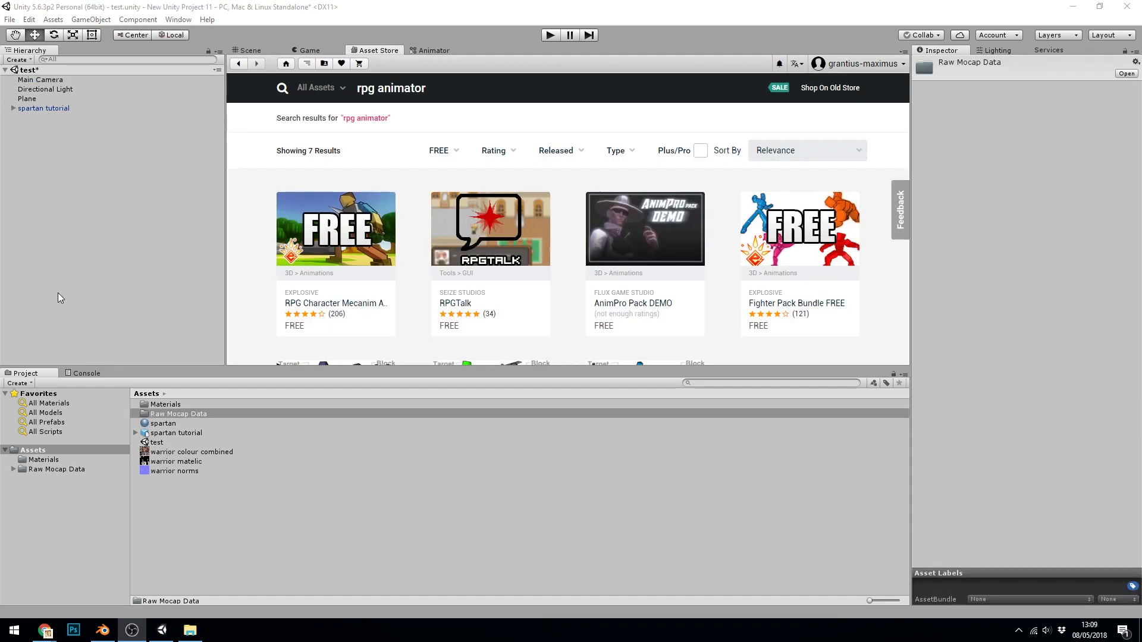
Import the RPG Character Mecanim Animation Pack FREE from the Asset Store's rpg animator results into the project
click(350, 244)
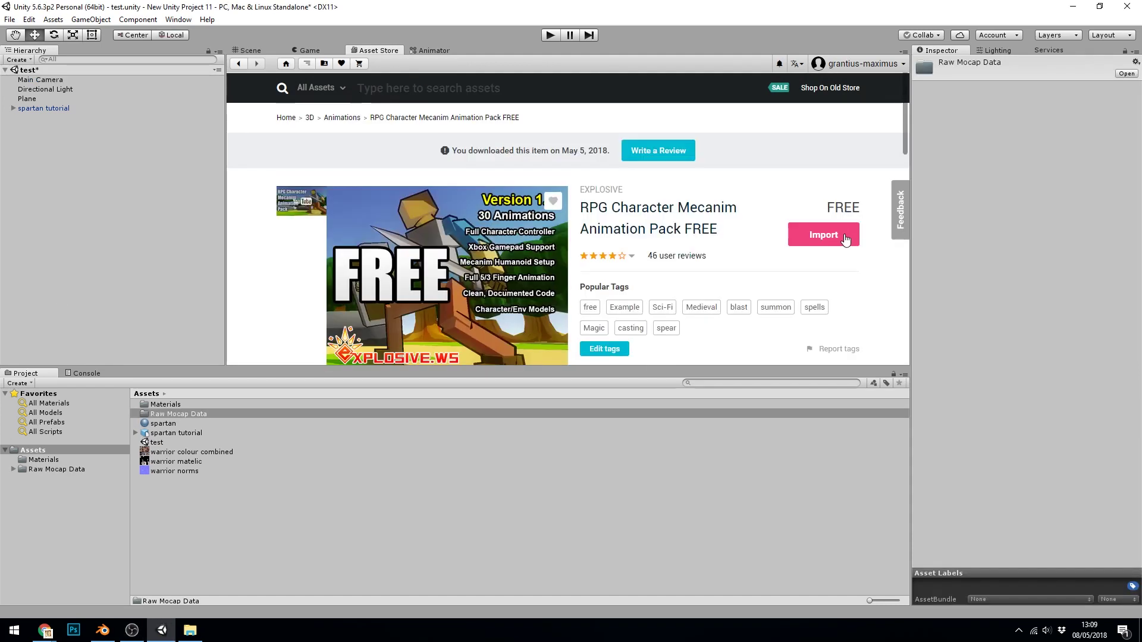
click(836, 234)
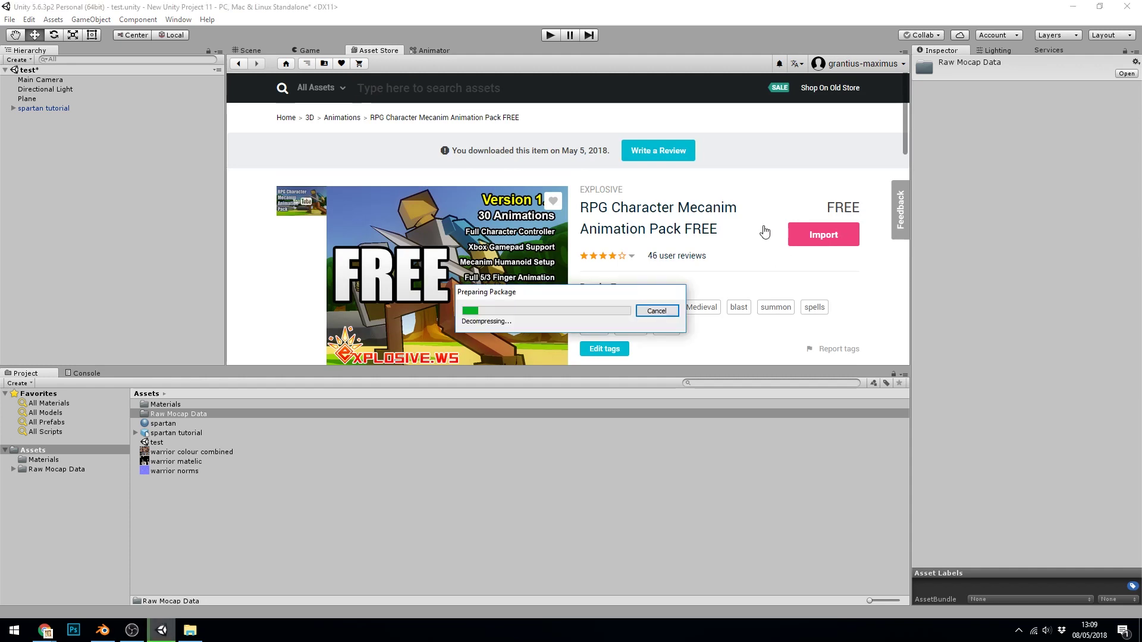
click(243, 466)
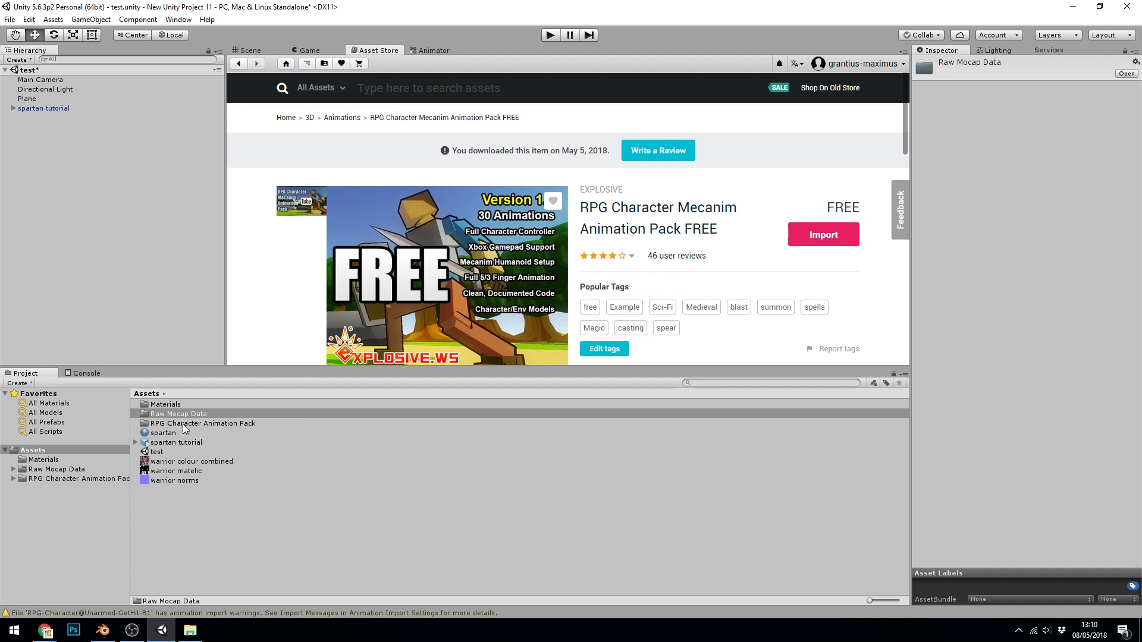
Open the Unarmed animations folder of the RPG Character Animation Pack and look through its animation files
click(267, 421)
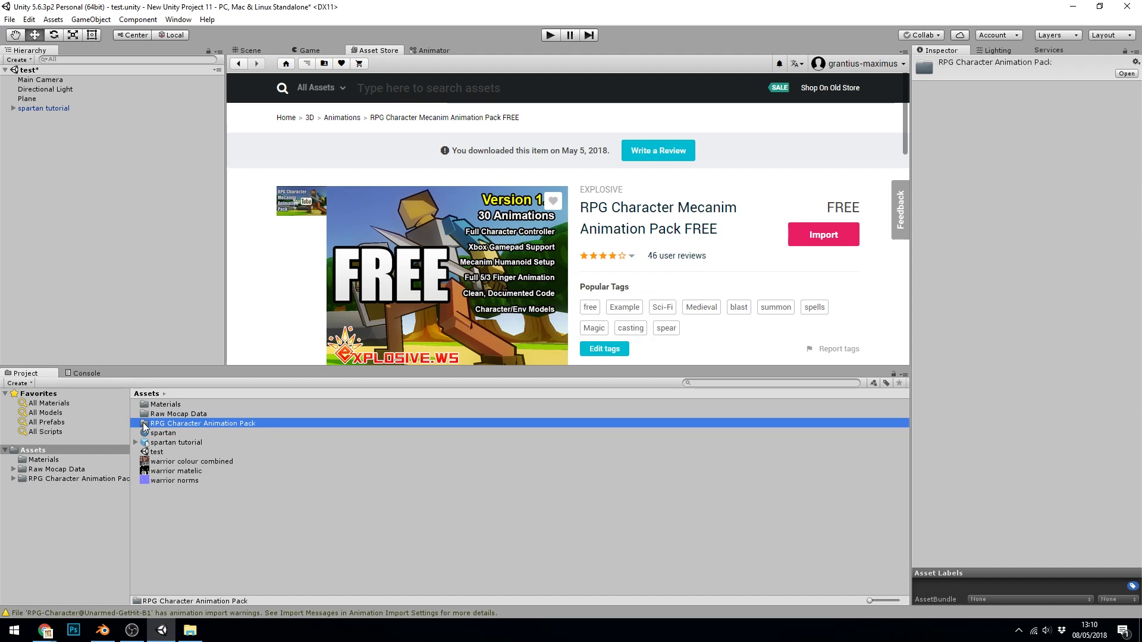
double_click(145, 424)
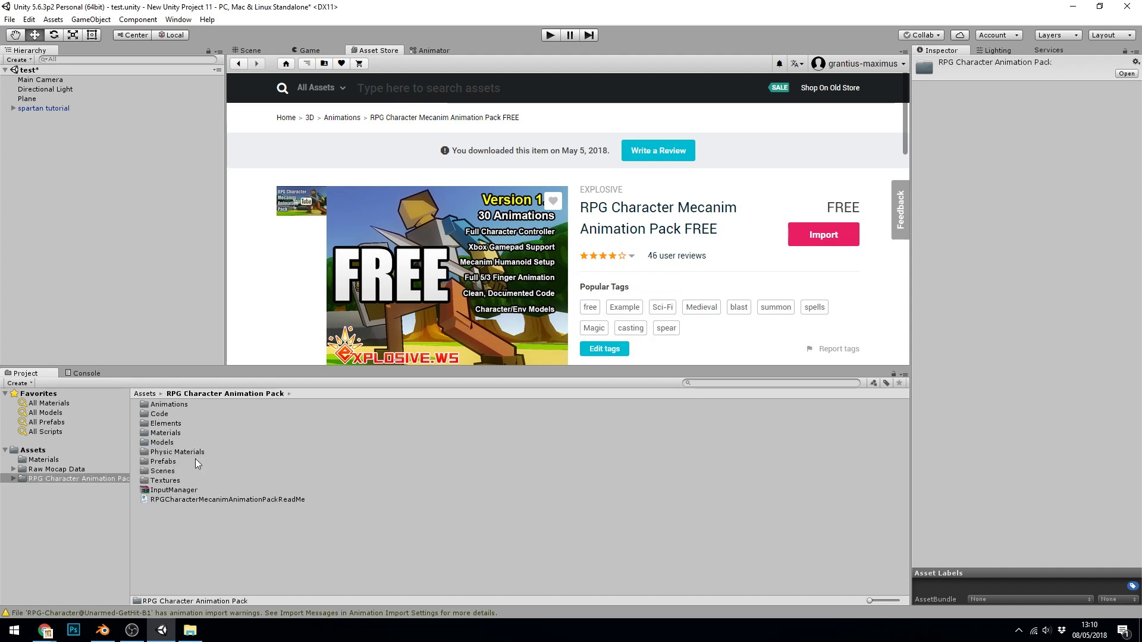
double_click(142, 404)
double_click(144, 405)
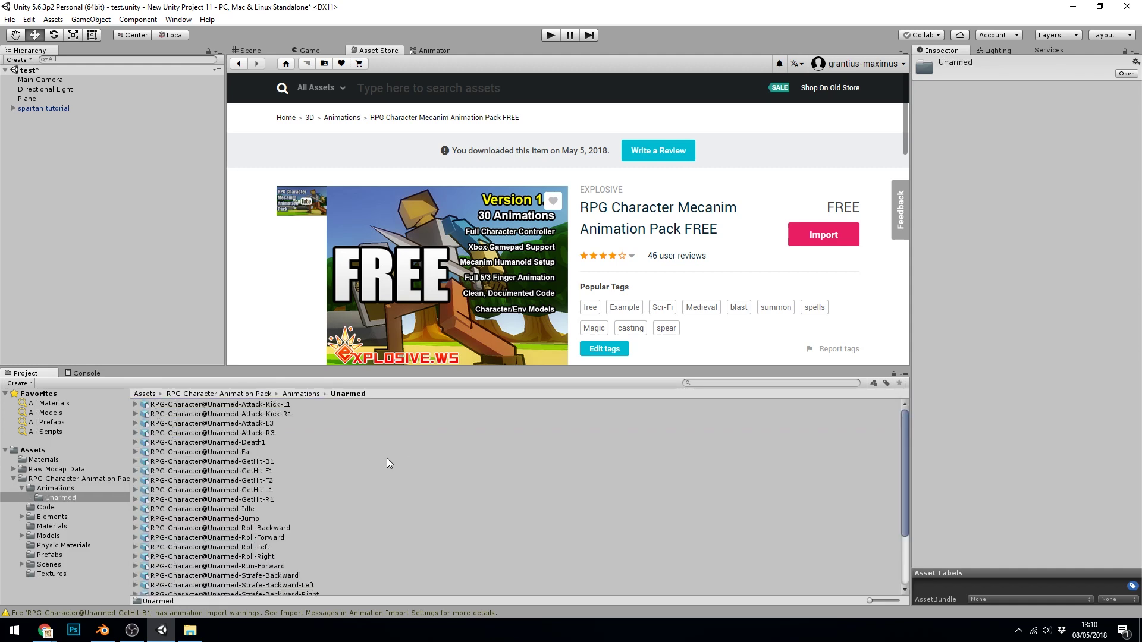
scroll(297, 446, down, 4)
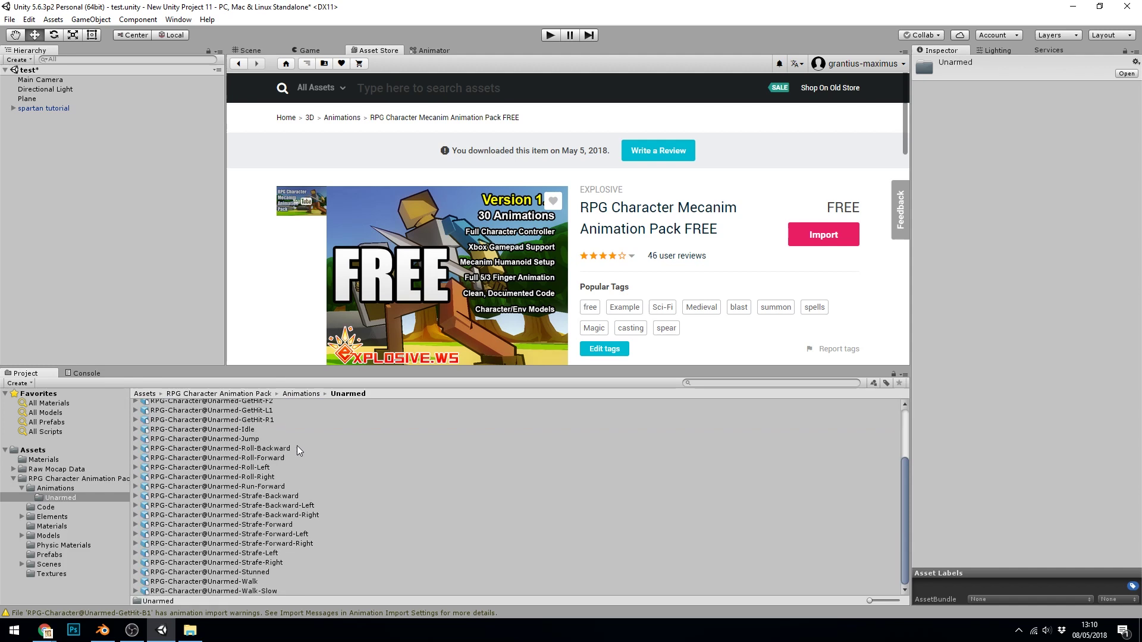
scroll(294, 459, up, 4)
scroll(233, 430, down, 4)
Expand the RPG-Character@Unarmed-Idle asset and play its Unarmed-Idle clip in the preview
click(230, 429)
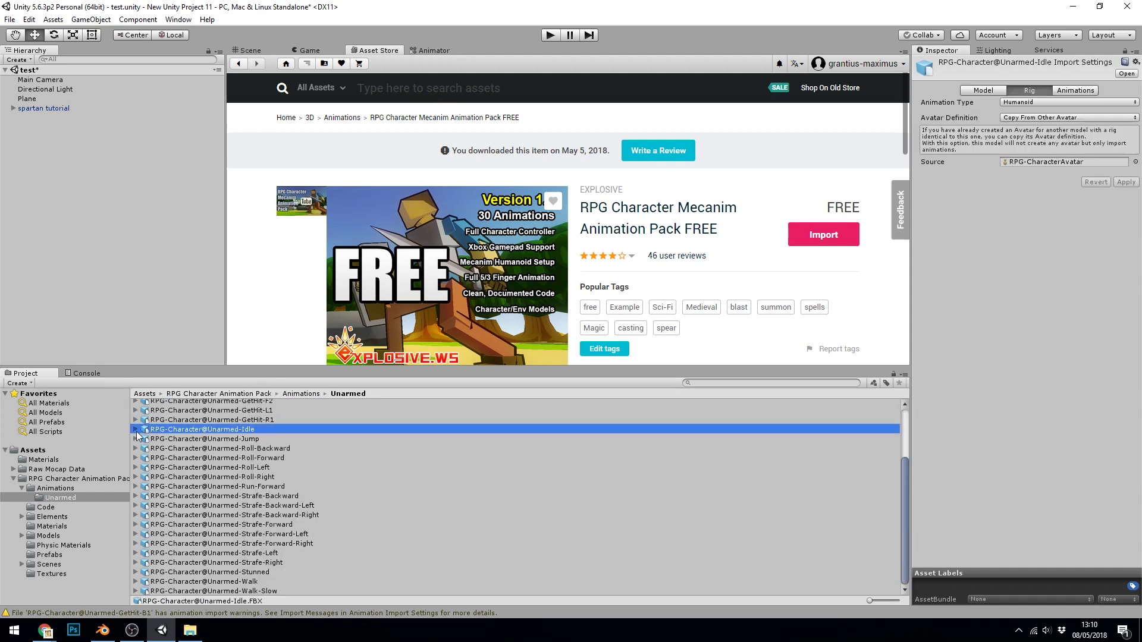
click(135, 430)
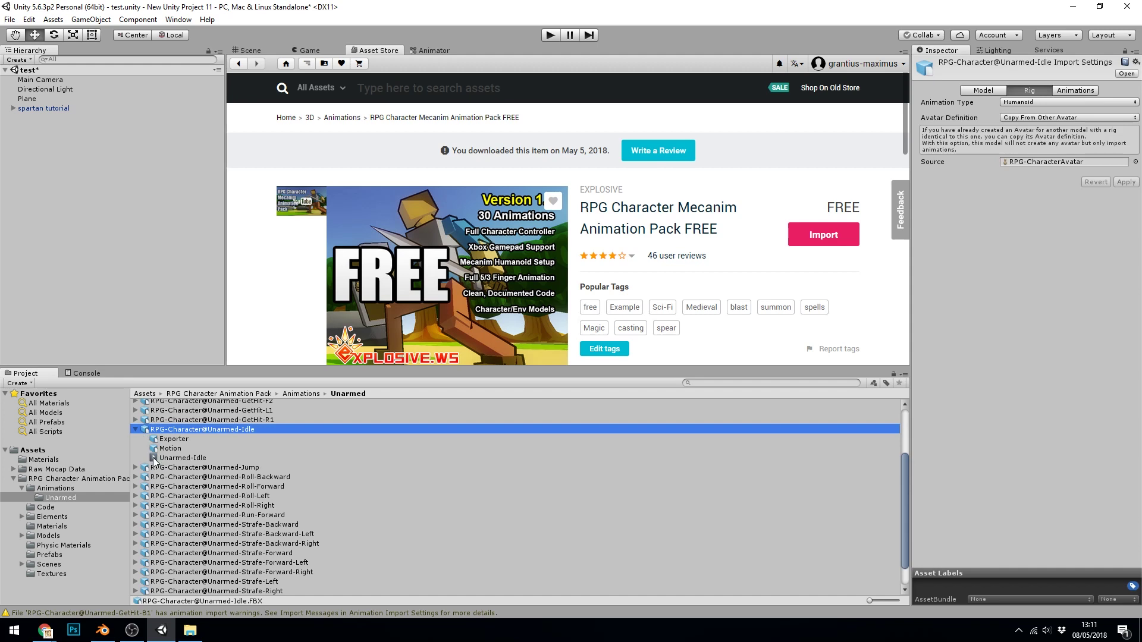
click(178, 458)
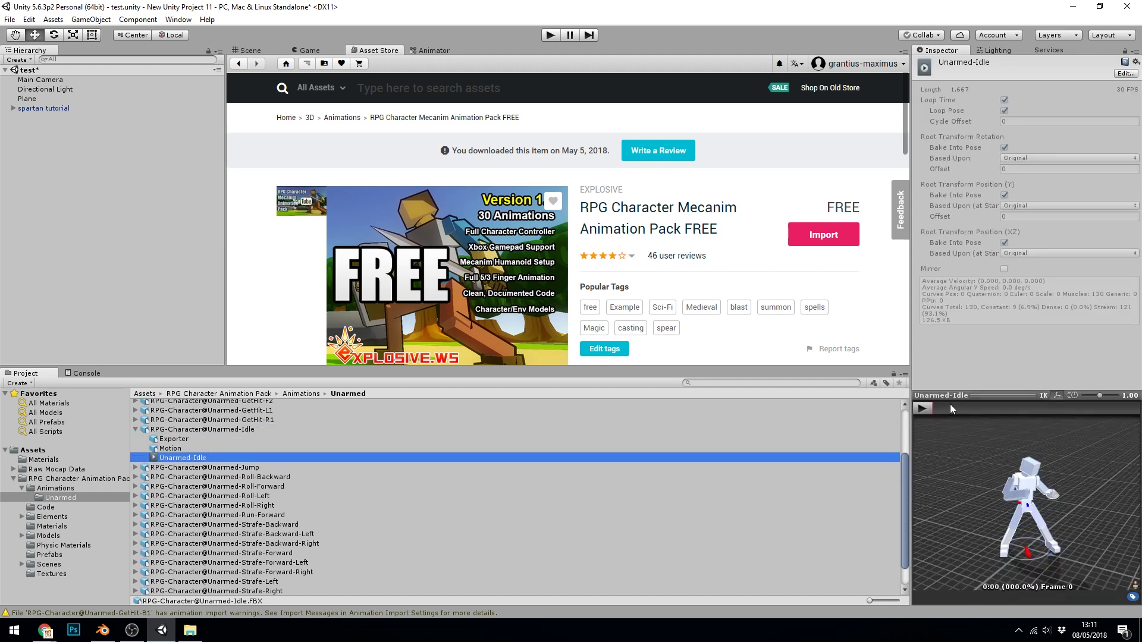
click(925, 408)
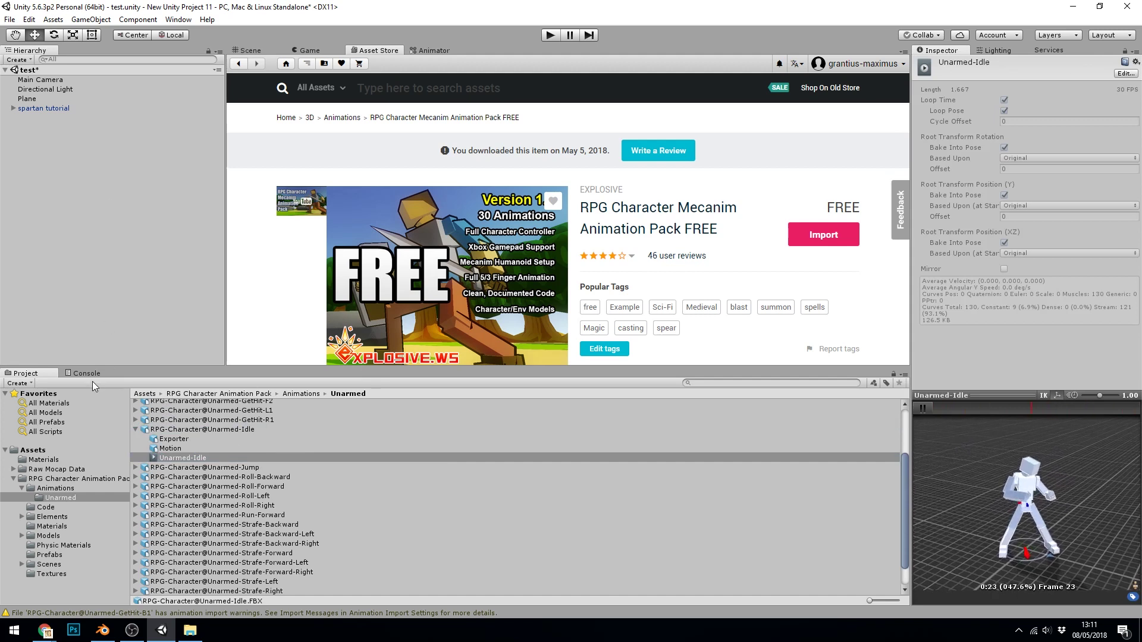
Keep the spartan tutorial model's rig animation type as Humanoid and open its avatar configuration, saving the modified scene
click(35, 450)
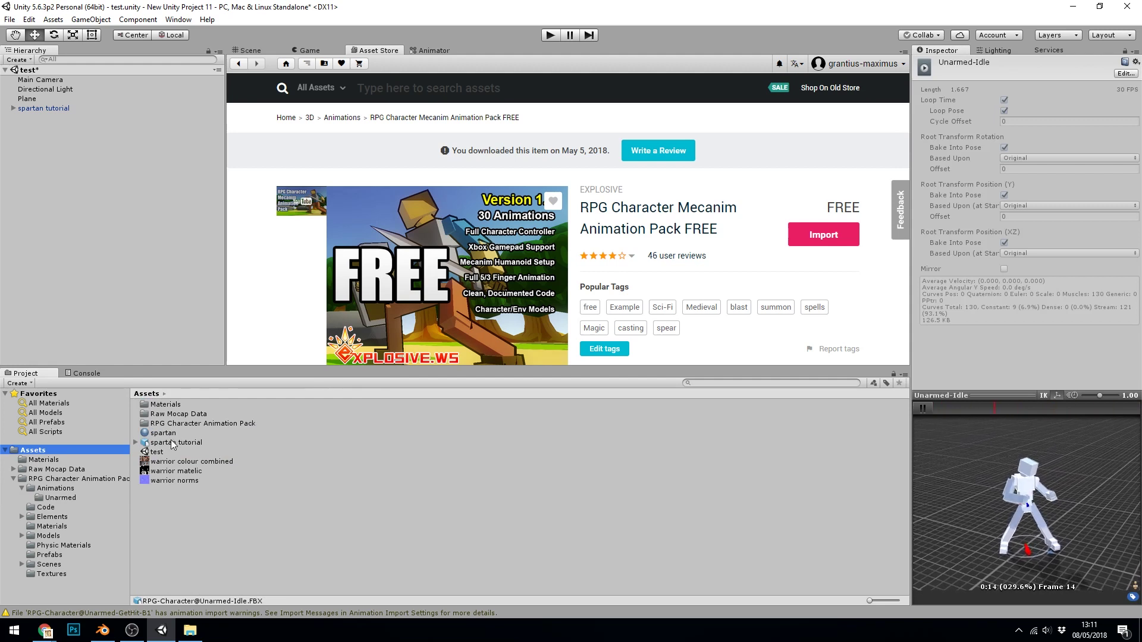
click(171, 443)
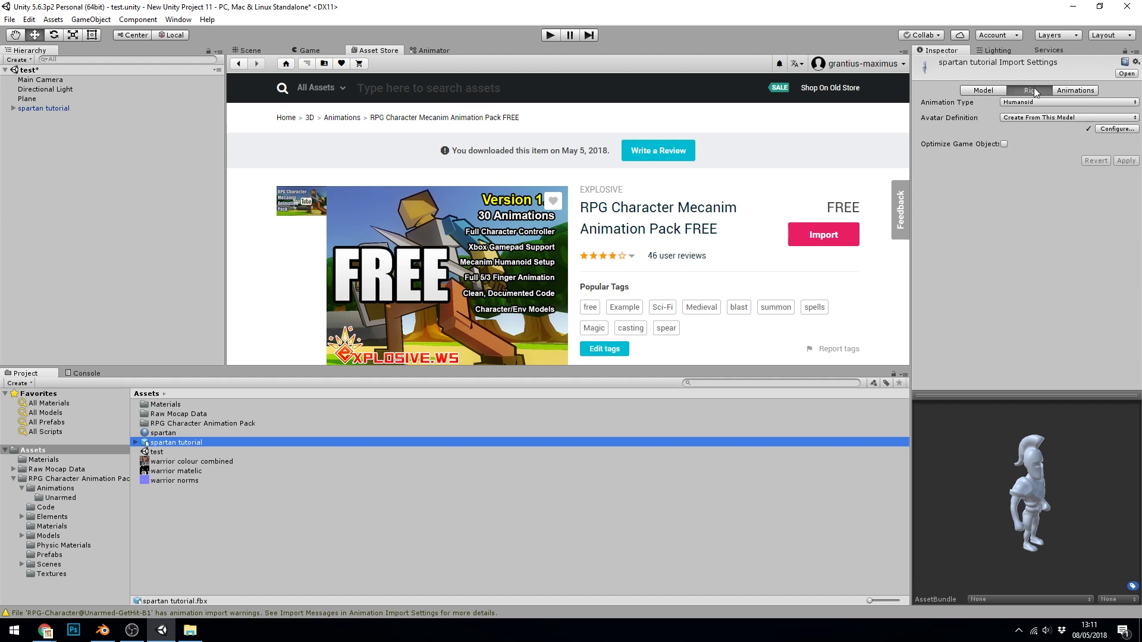
click(1046, 102)
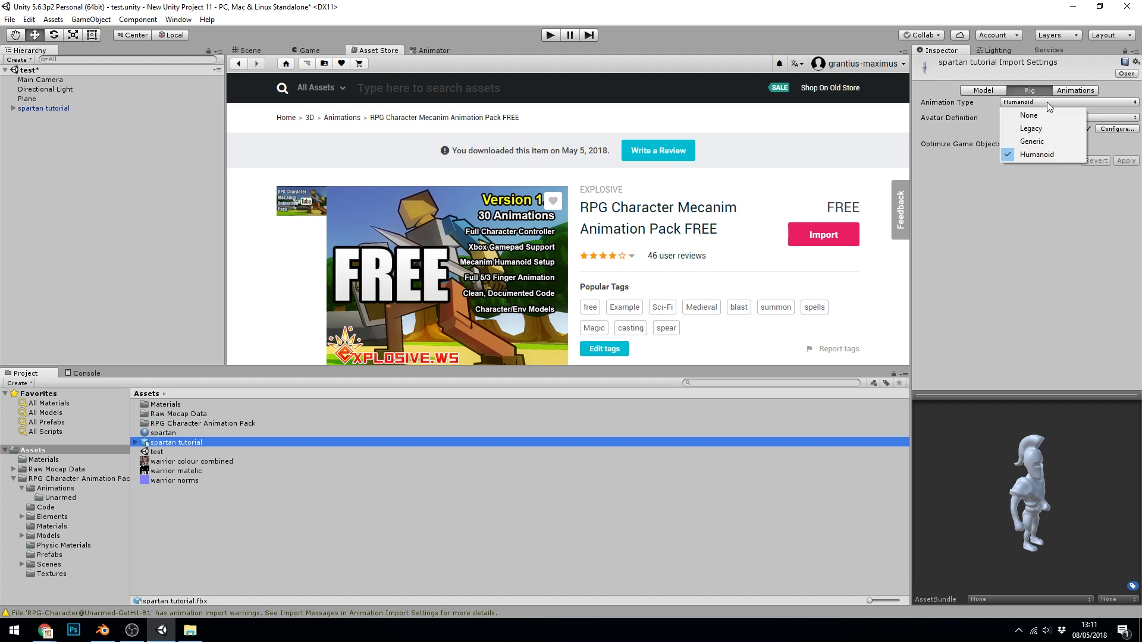
click(1044, 154)
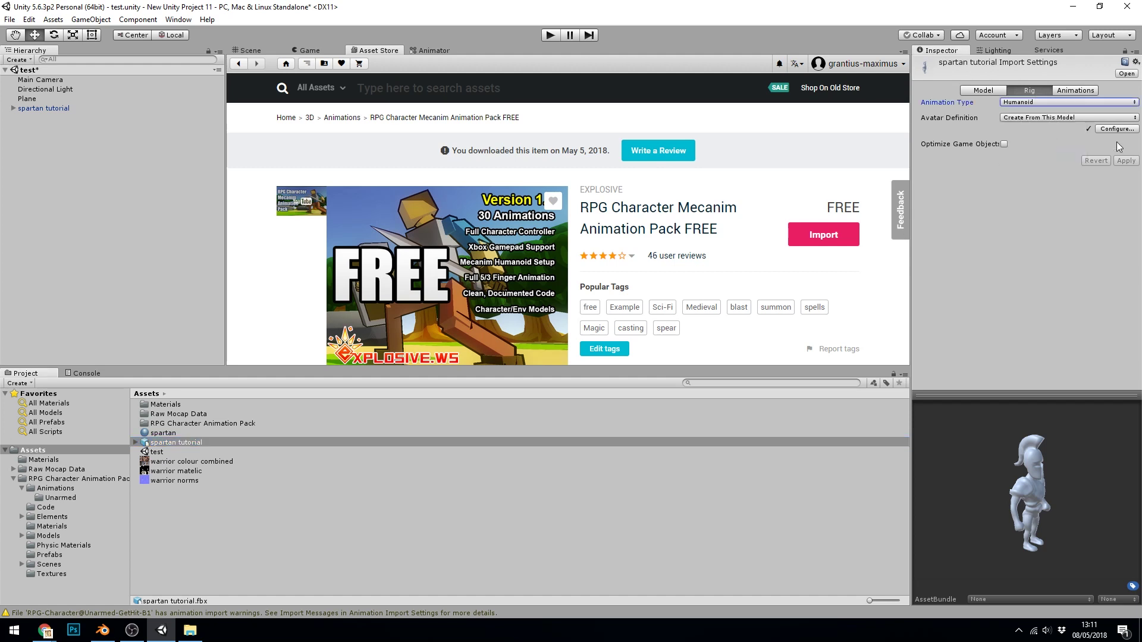
click(1114, 129)
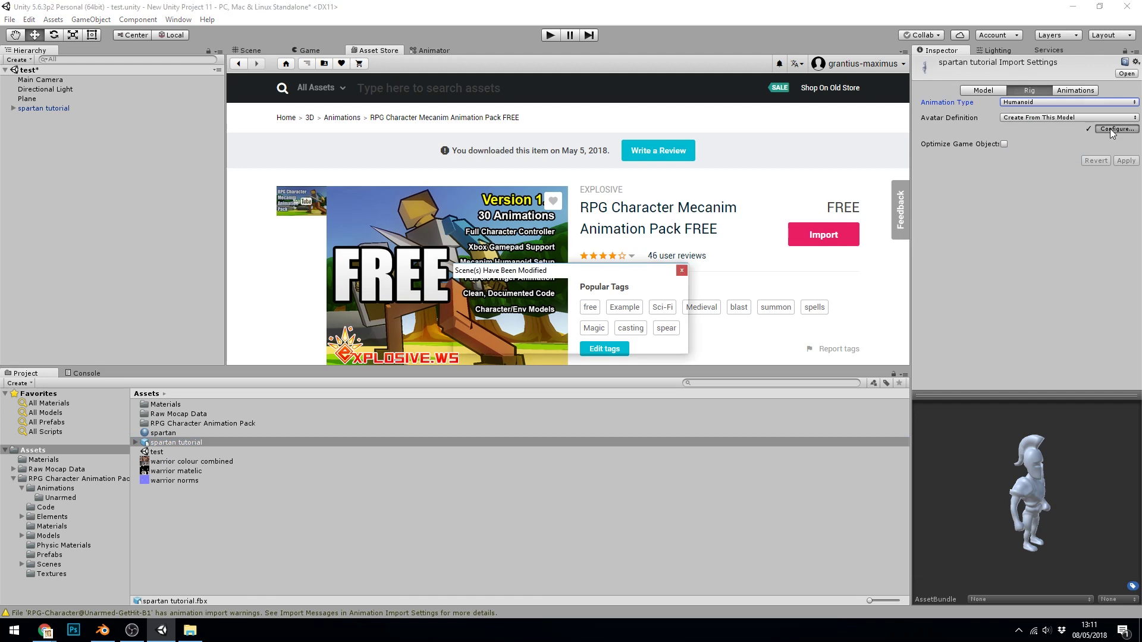
click(558, 338)
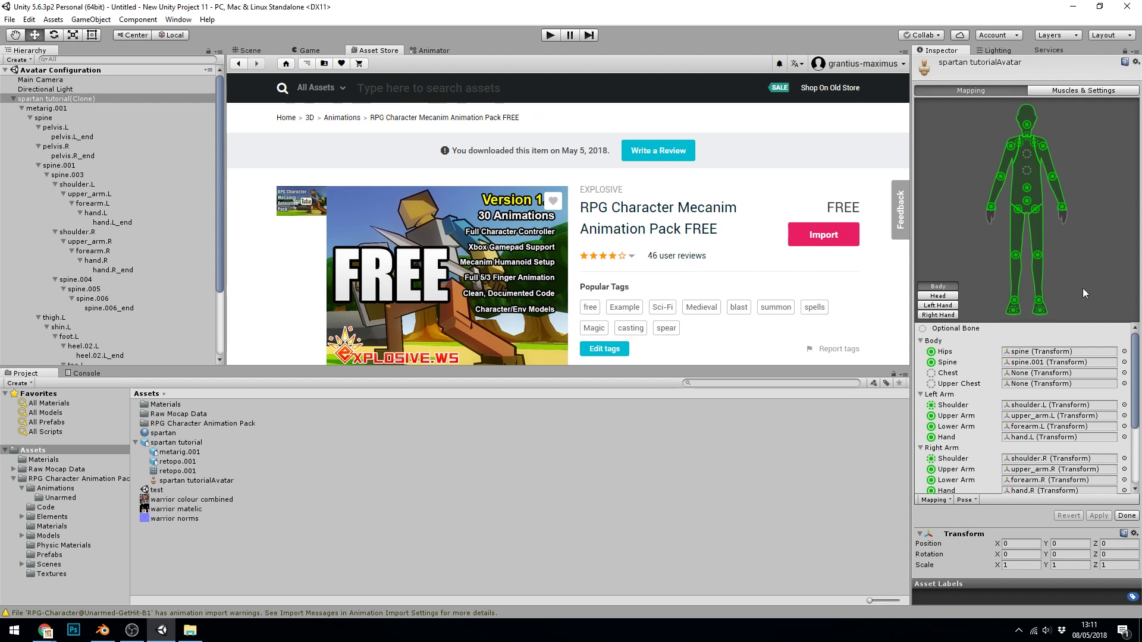
Check the avatar's bone mapping and preview its muscle group movement in the scene, finishing the avatar configuration
scroll(980, 372, down, 4)
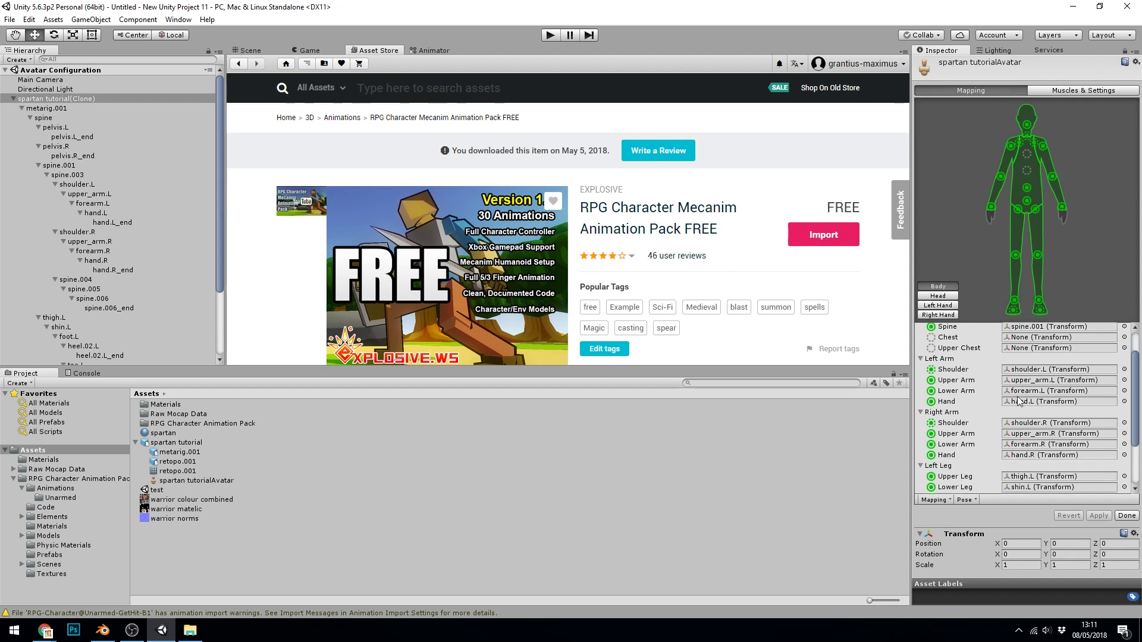
scroll(1053, 476, down, 1)
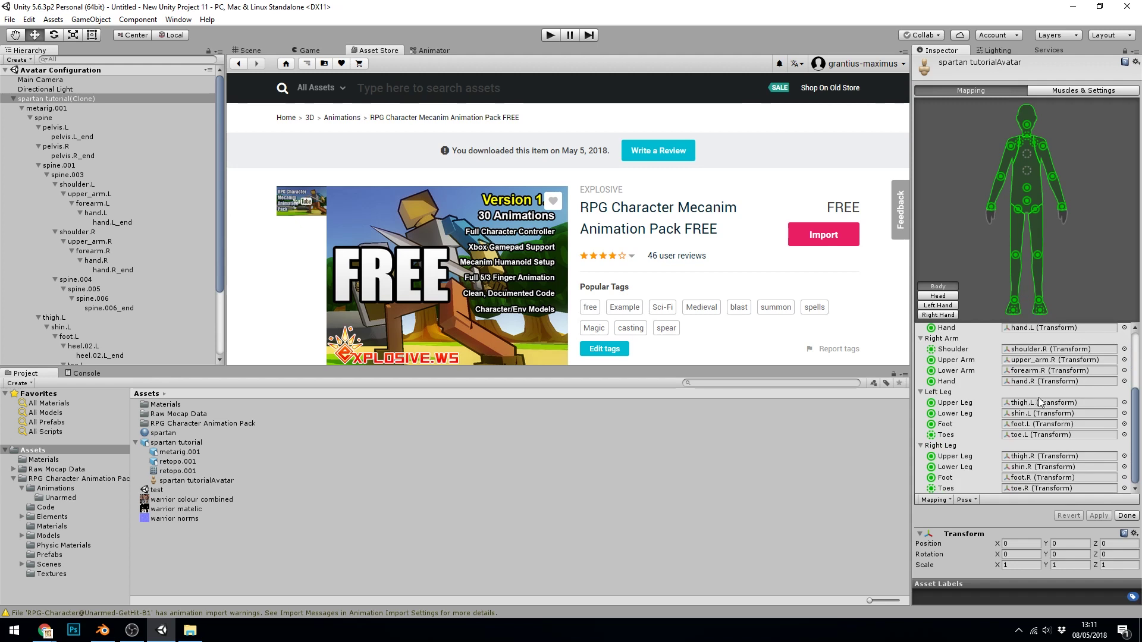
scroll(1040, 403, up, 5)
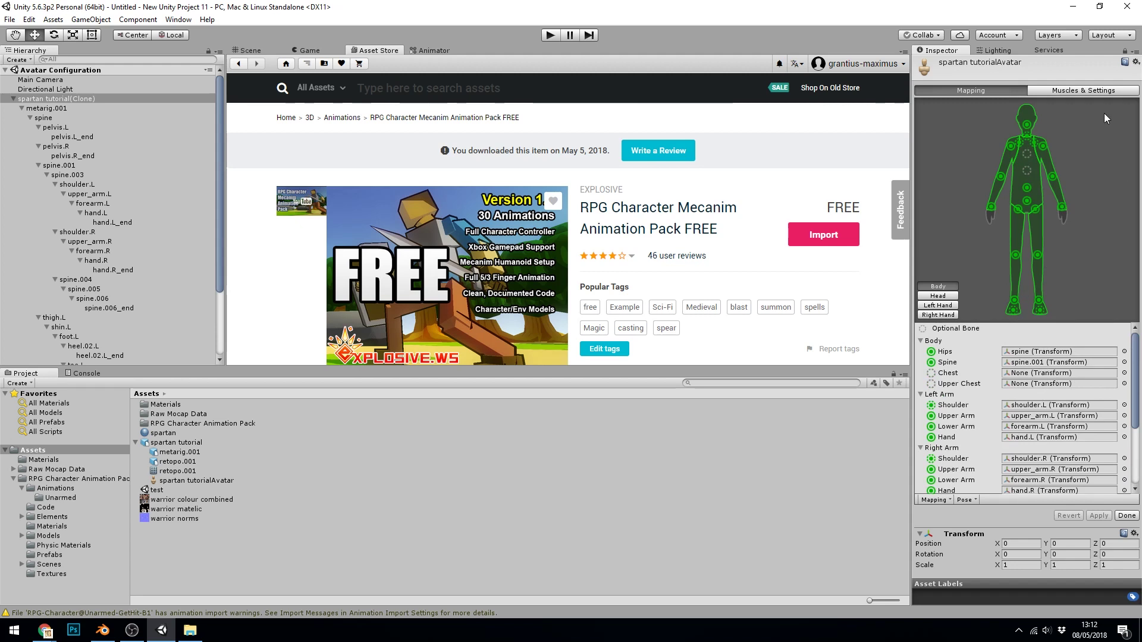
click(1075, 90)
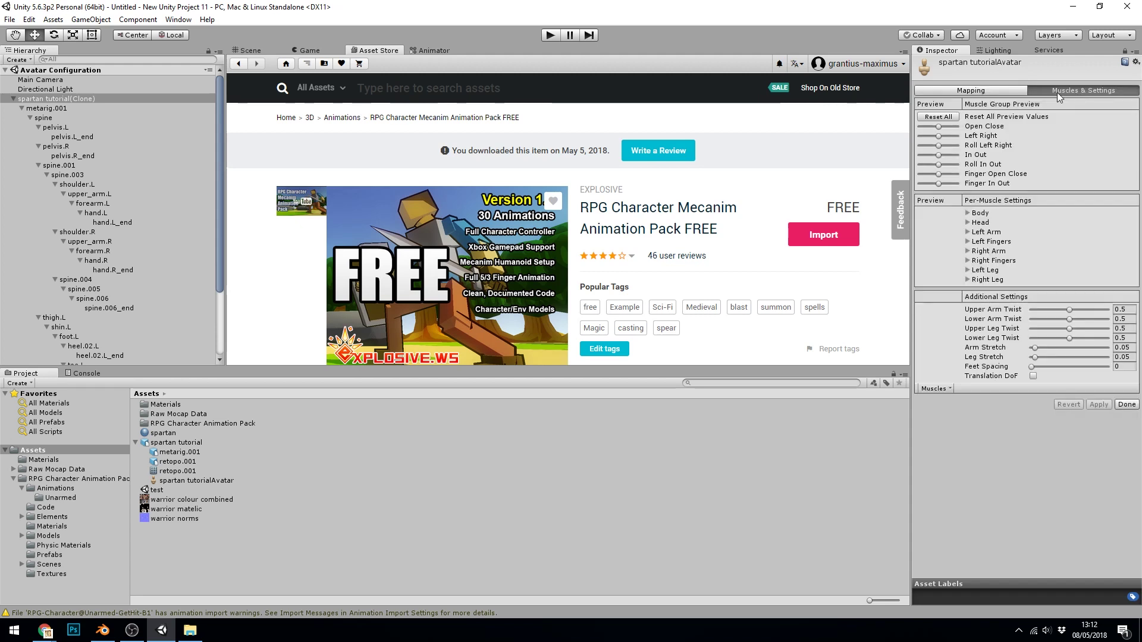
click(256, 50)
scroll(621, 218, up, 10)
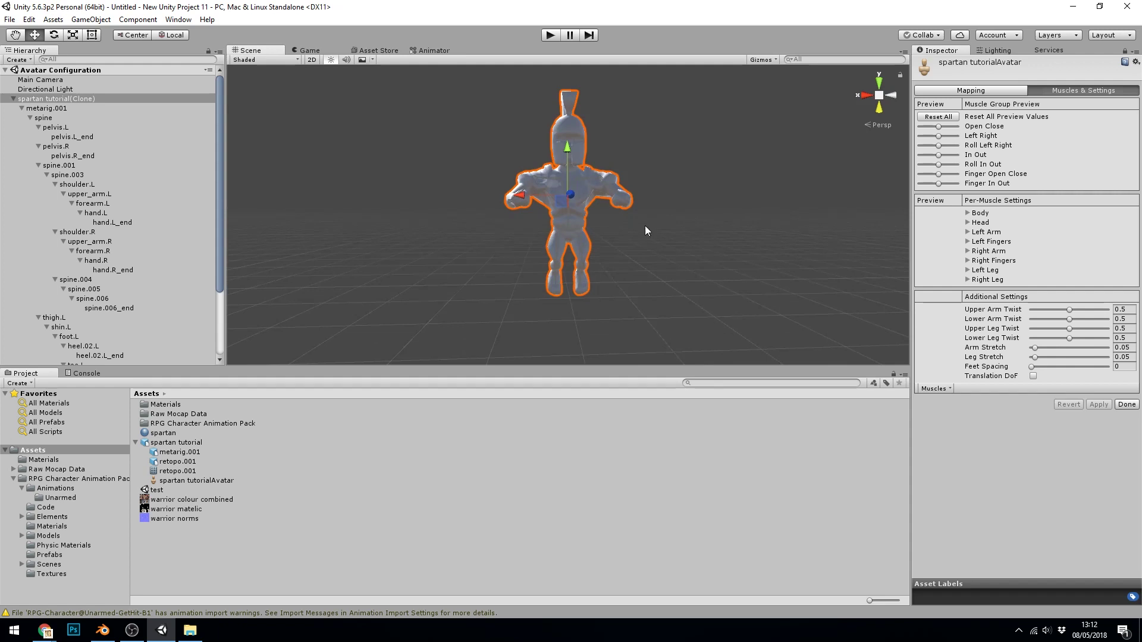
mouse_move(943, 129)
mouse_down()
mouse_move(930, 131)
mouse_move(938, 135)
mouse_up()
click(1126, 405)
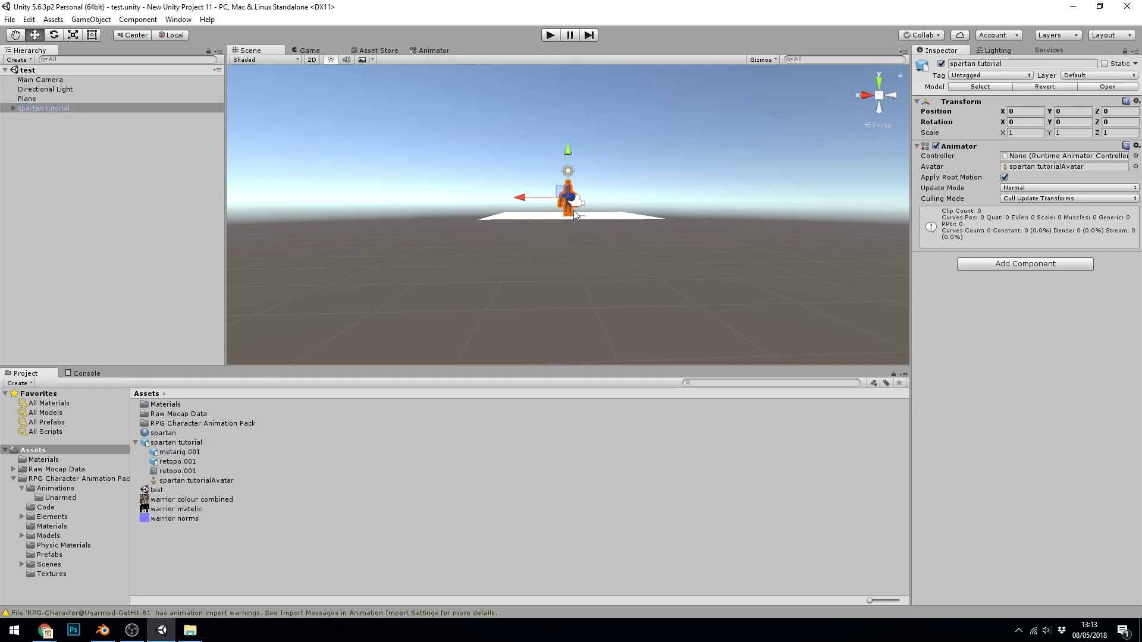
Create an Animator Controller named spartan controller in the Assets folder
key(f)
alt+drag(578, 220, 684, 224)
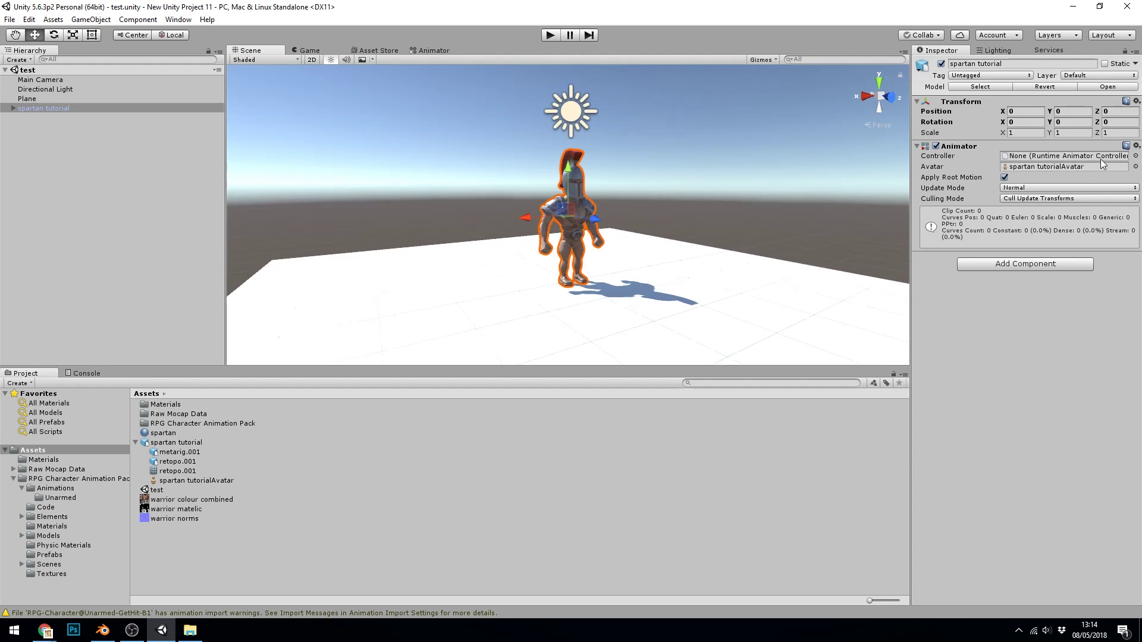
right_click(268, 564)
mouse_move(338, 340)
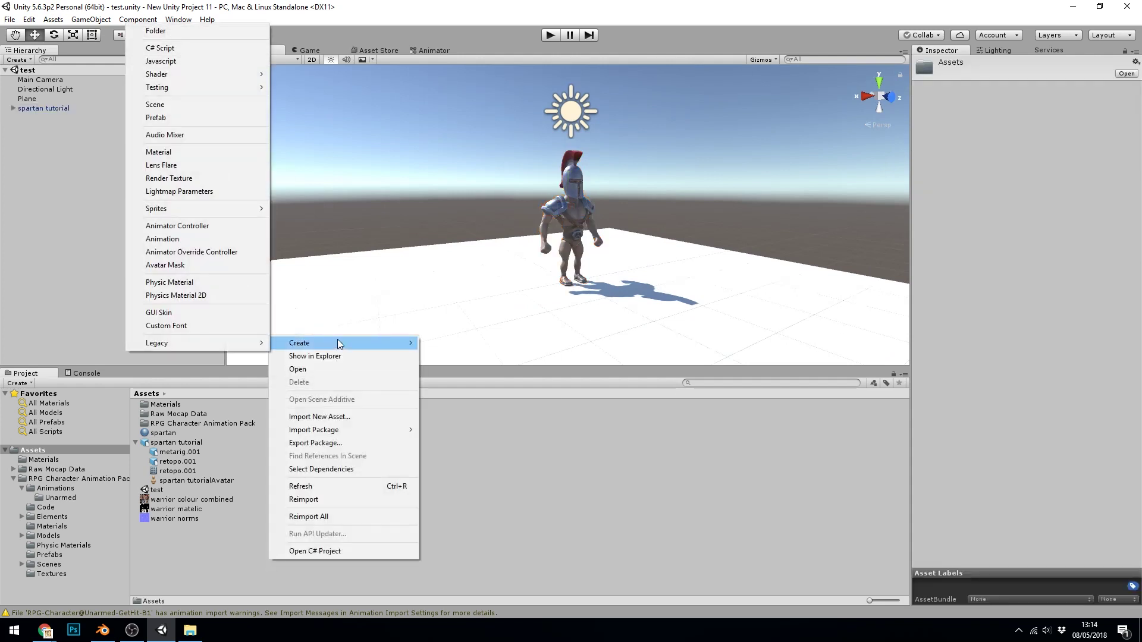
click(176, 226)
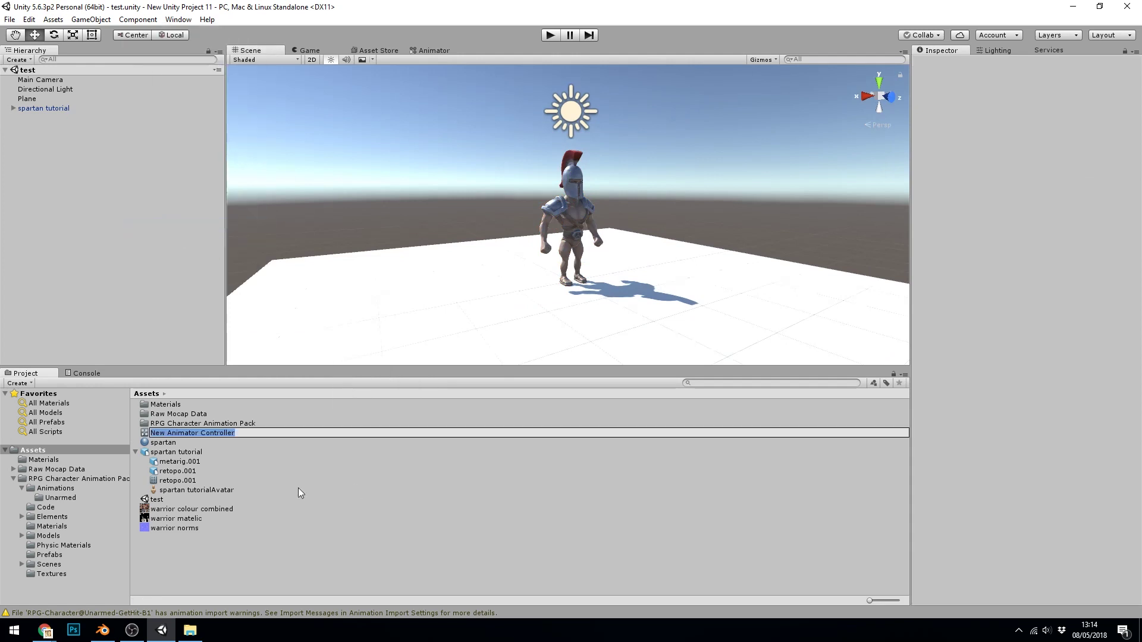
text(spartan )
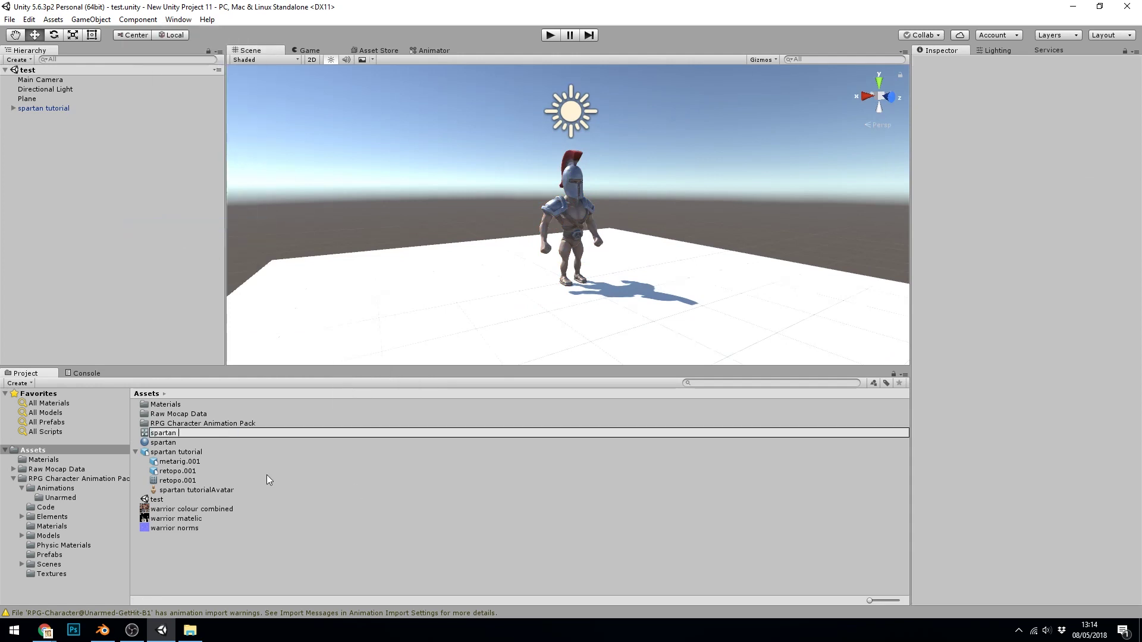
text(controller)
key(Return)
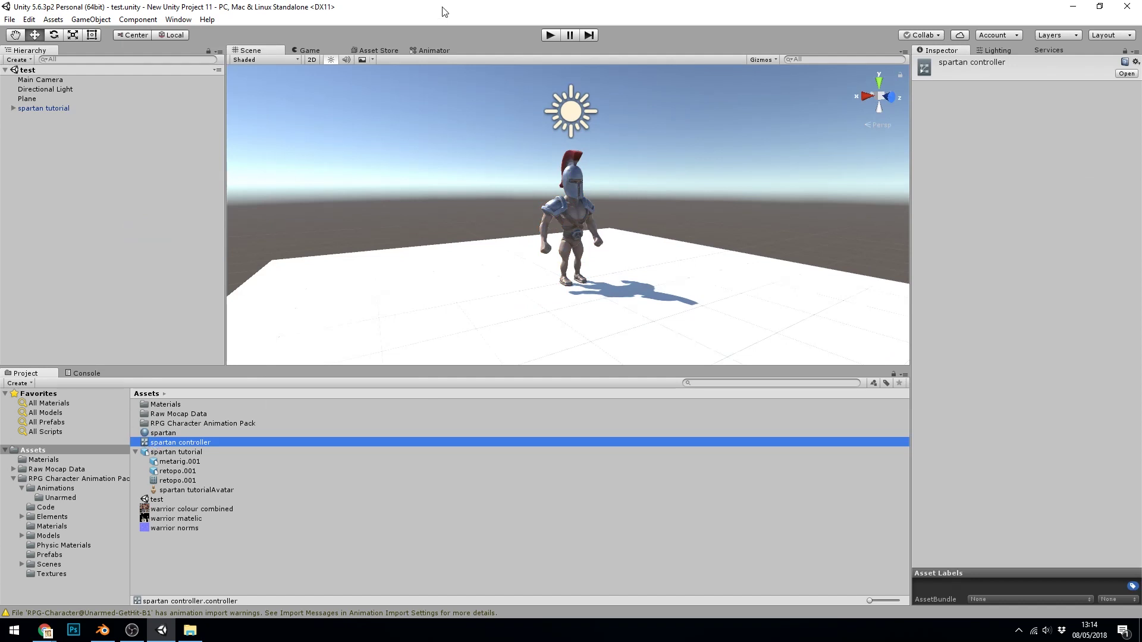
Preview the Unarmed-Idle clip from the Unarmed folder and add it as a state in the spartan controller's Animator graph
click(178, 20)
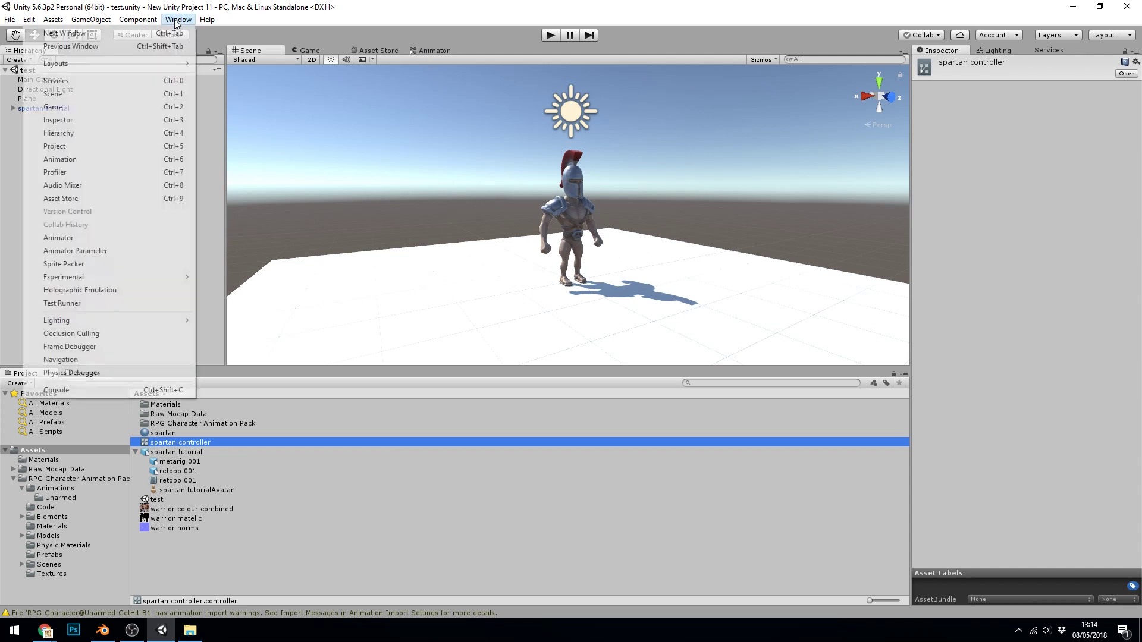
mouse_move(179, 20)
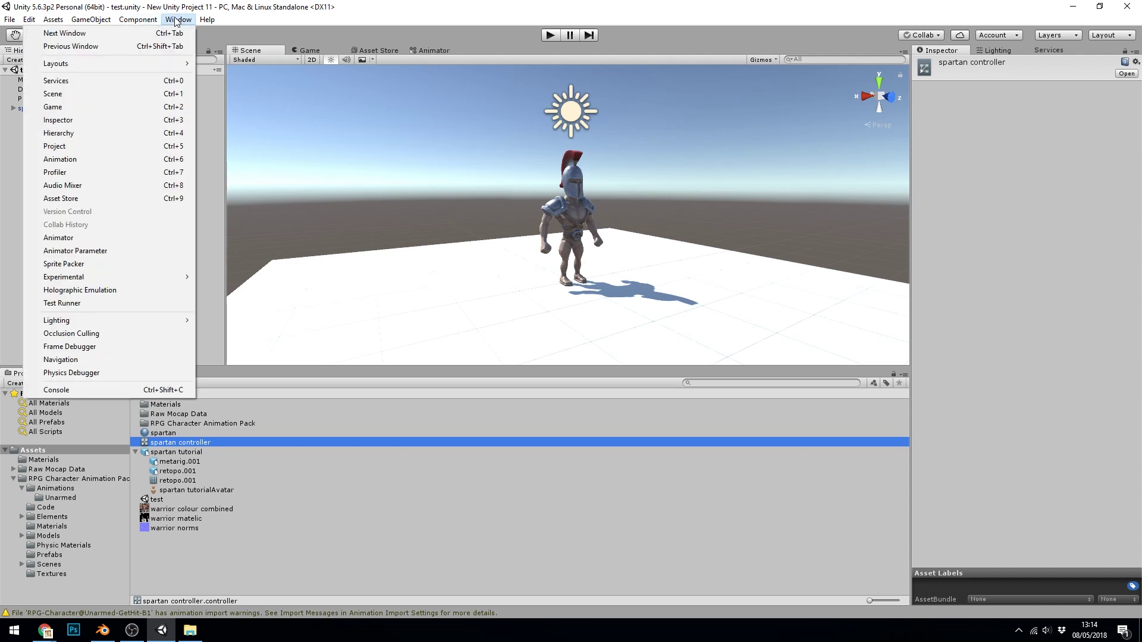
click(442, 46)
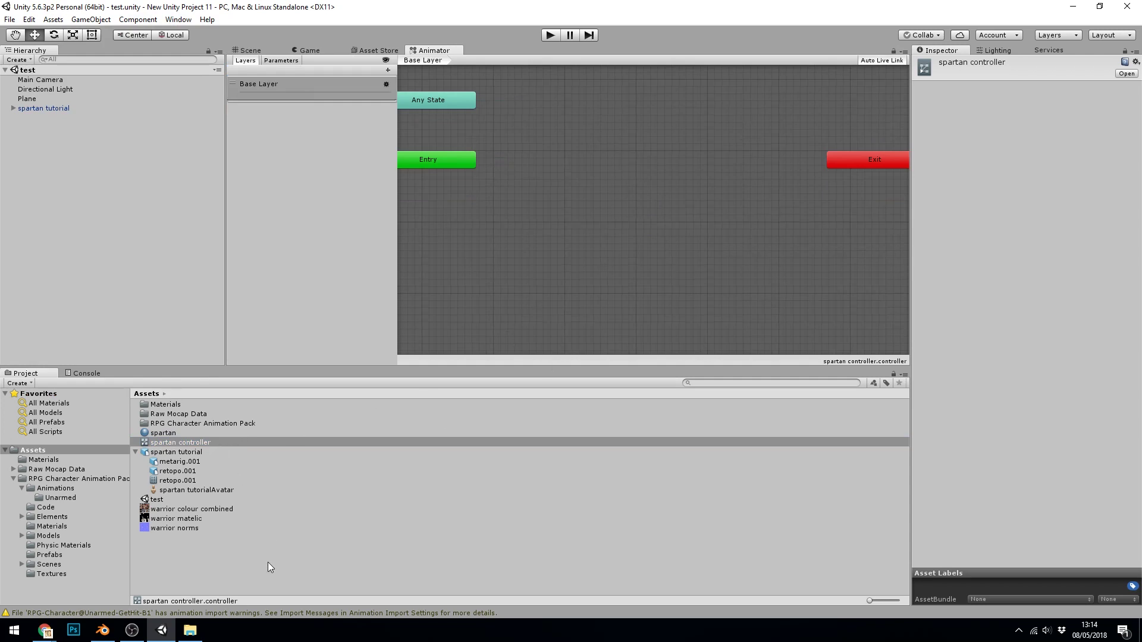
click(69, 497)
click(179, 536)
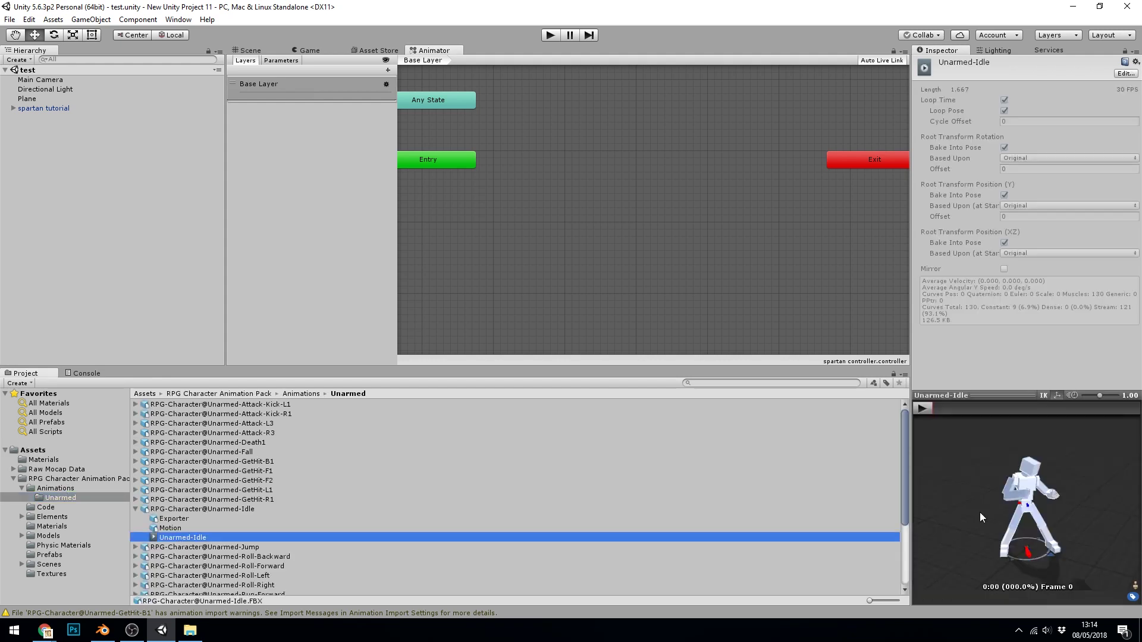
click(922, 408)
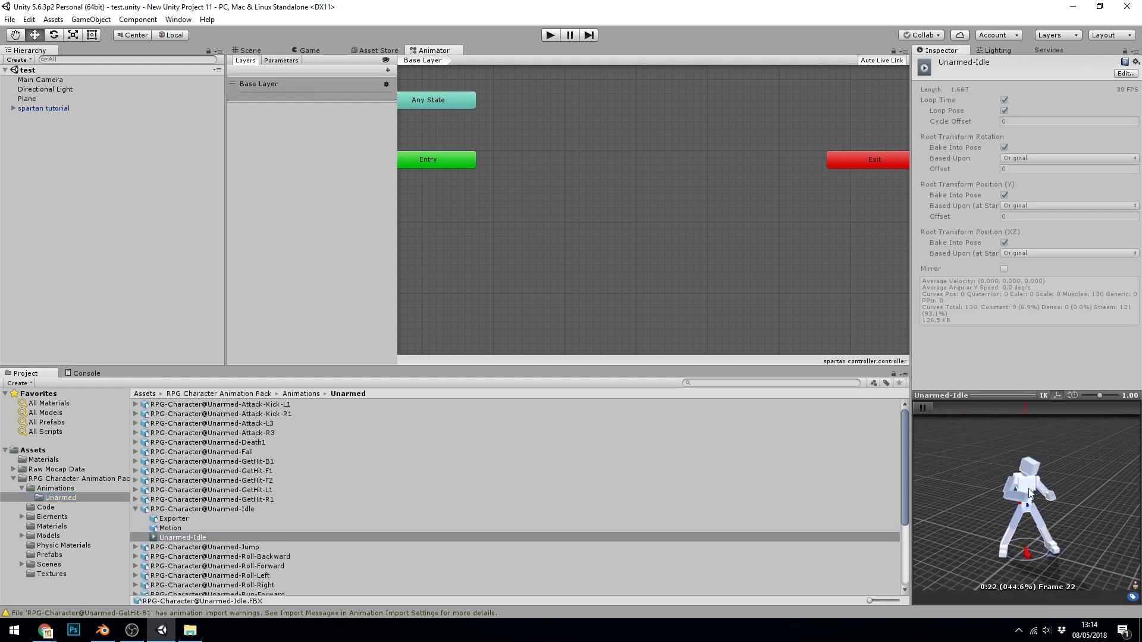
drag(179, 537, 676, 107)
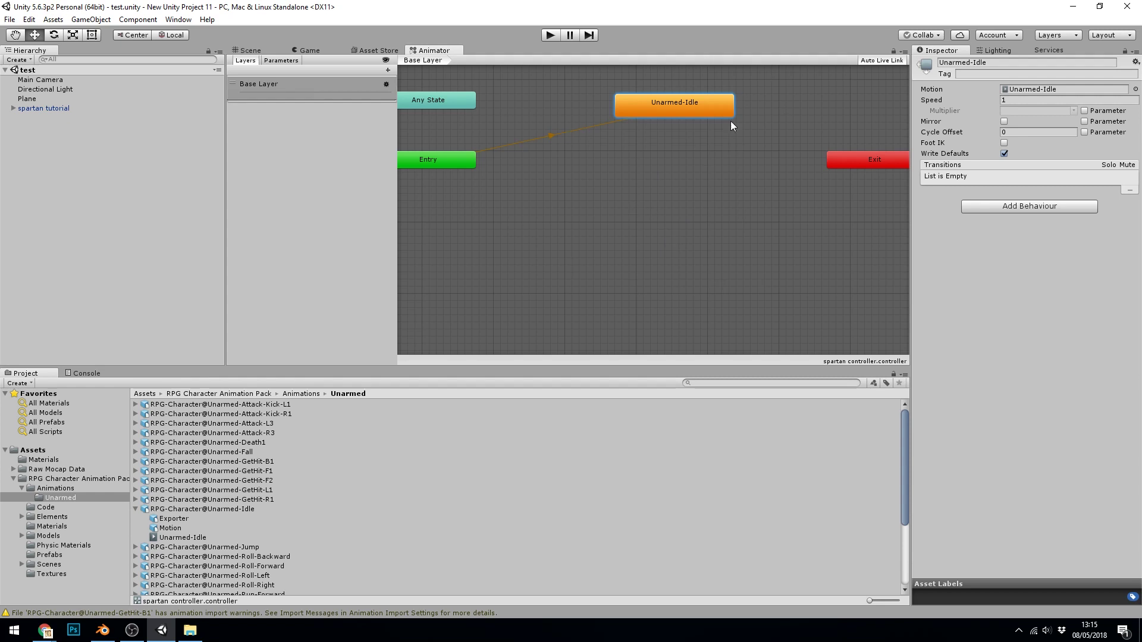
Assign the spartan controller to the spartan tutorial object and run the scene briefly to test the idle animation
click(249, 51)
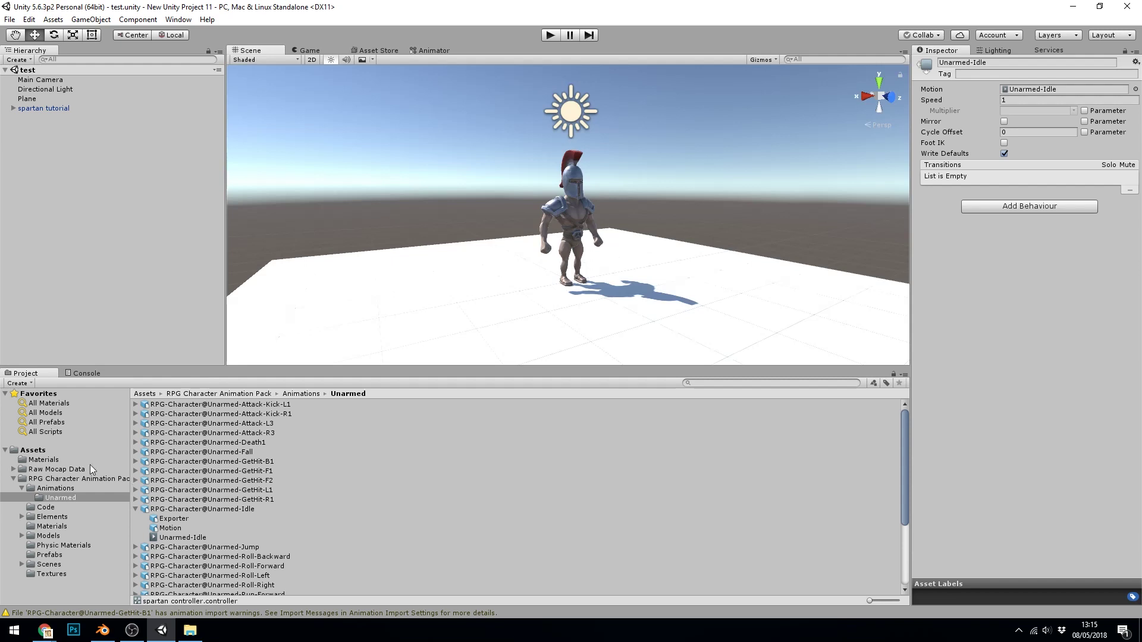
click(34, 450)
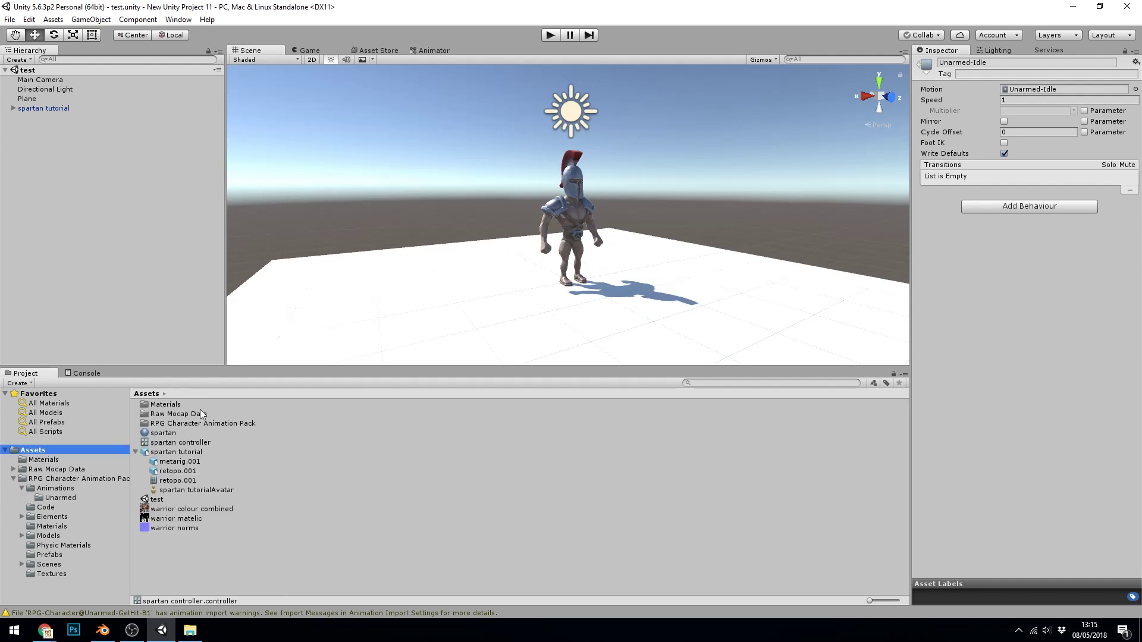
drag(189, 444, 54, 110)
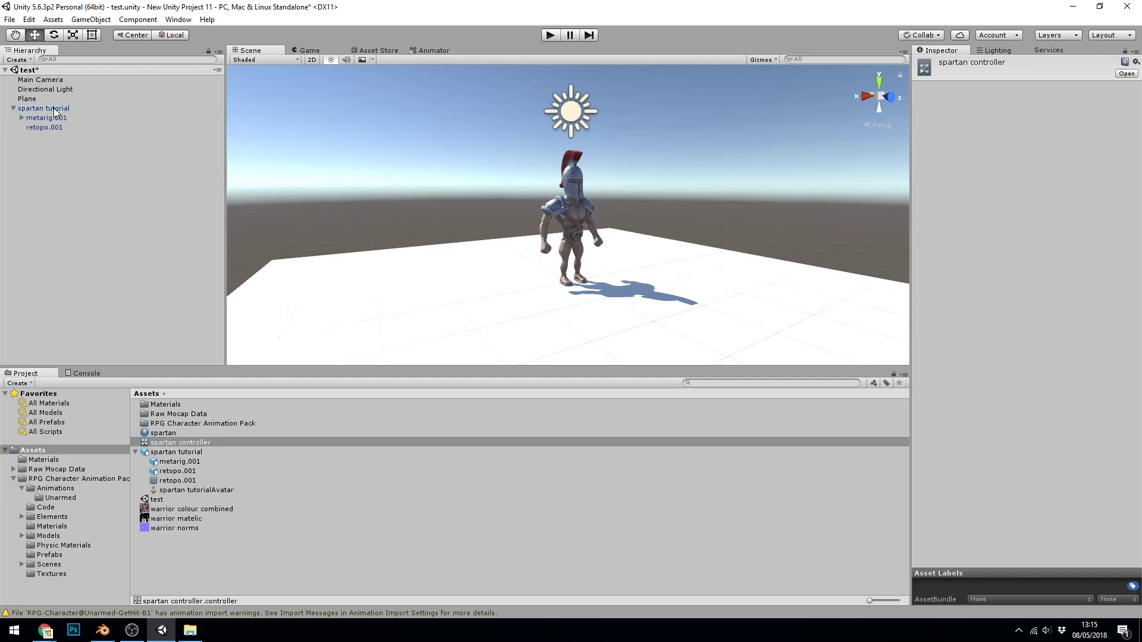
click(54, 110)
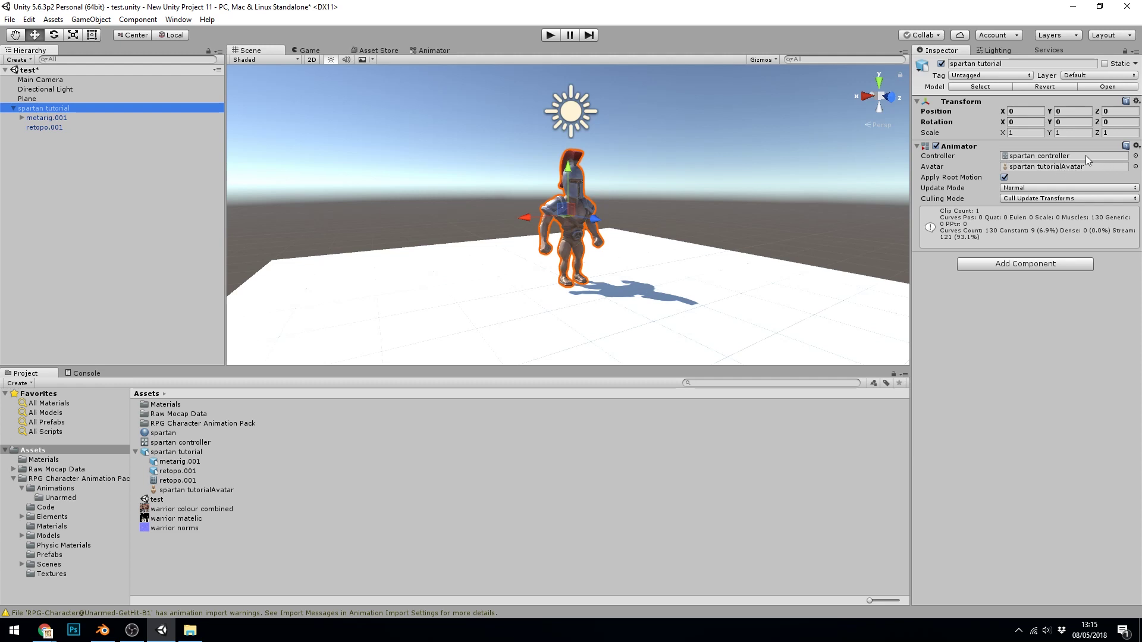
click(550, 35)
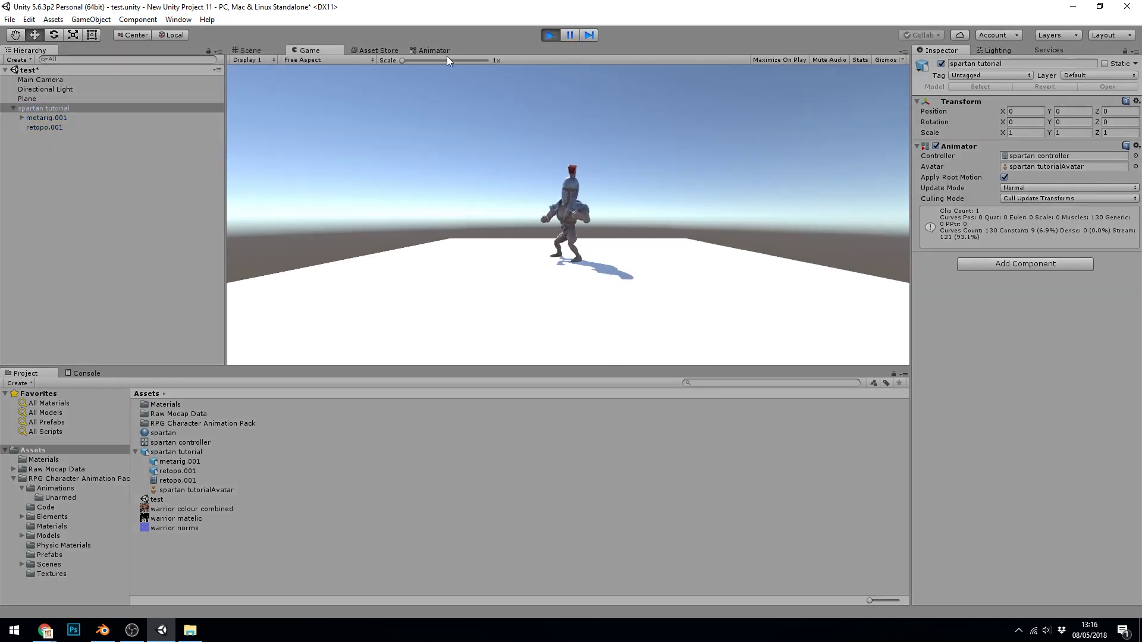
click(559, 34)
Replace the Unarmed-Idle state in the spartan controller with the RPG-Character@Unarmed-Walk-Slow clip and run the scene briefly to test it
click(431, 51)
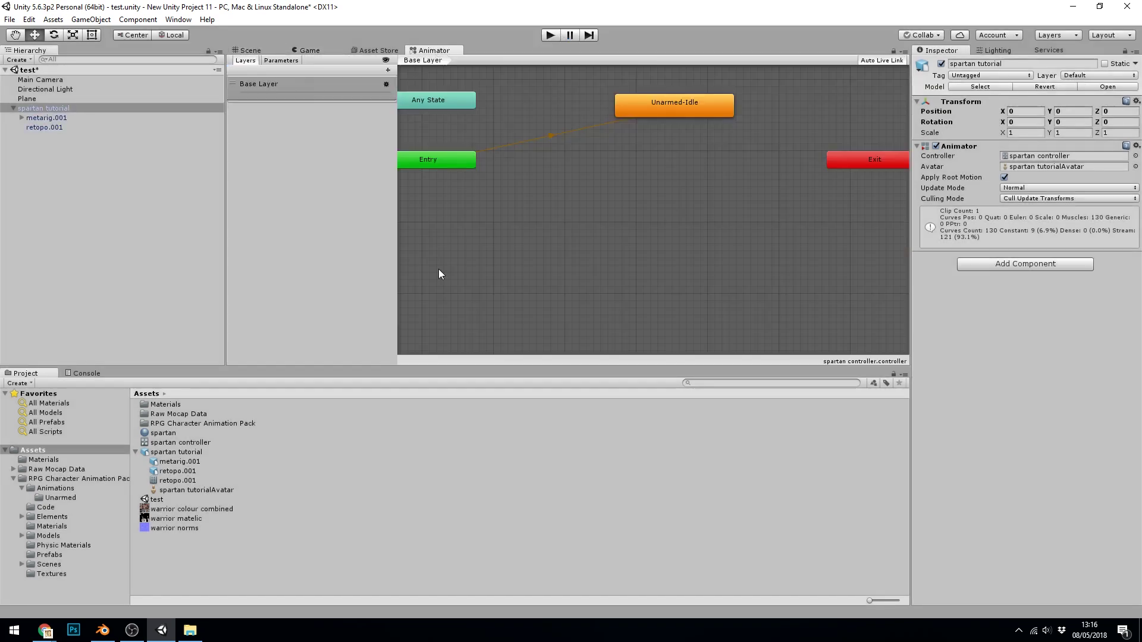
click(650, 103)
key(Delete)
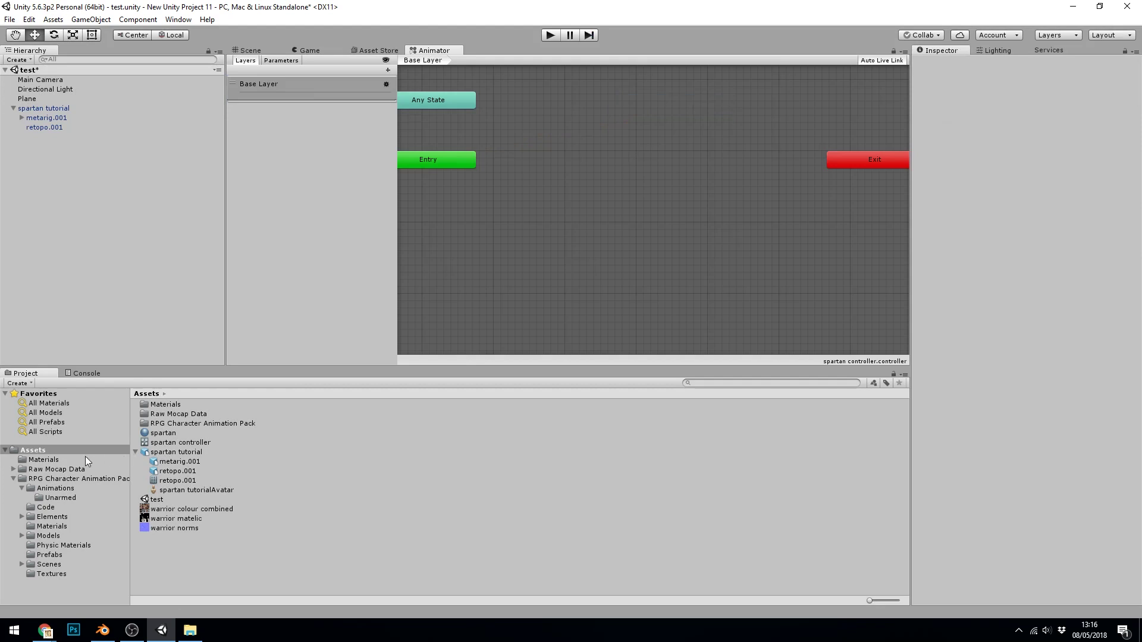
click(47, 497)
click(136, 461)
click(136, 461)
scroll(177, 505, down, 3)
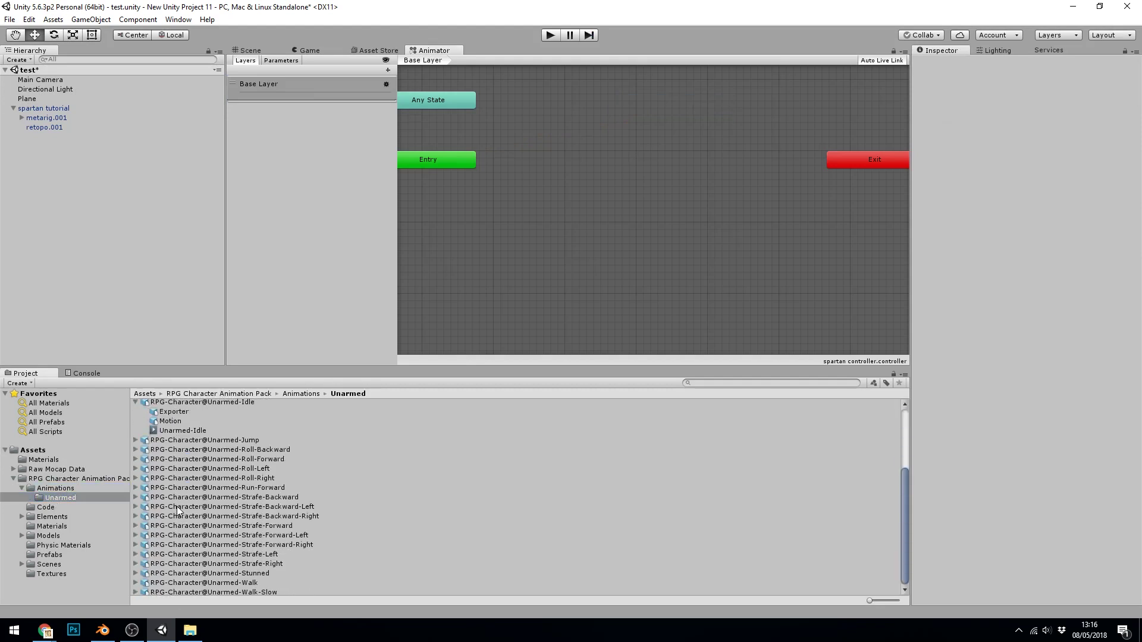
click(136, 592)
scroll(225, 519, down, 3)
drag(194, 591, 622, 237)
click(550, 34)
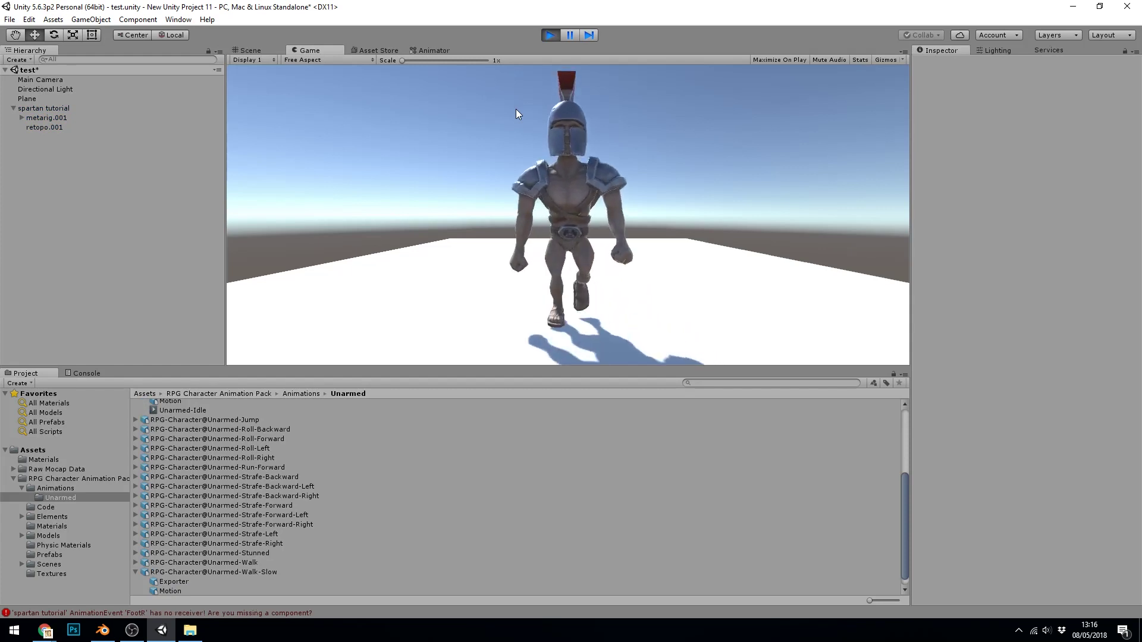
key(ctrl+p)
Replace the slow walk state in the spartan controller with the Unarmed-Stunned clip and run the scene
click(135, 553)
drag(191, 581, 684, 126)
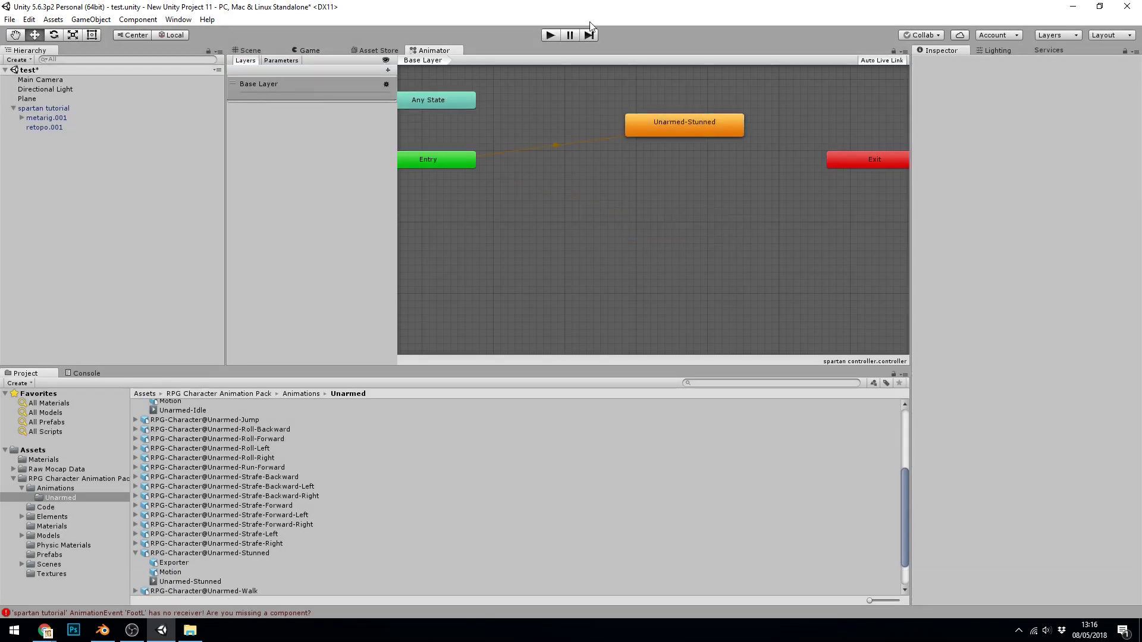
click(550, 35)
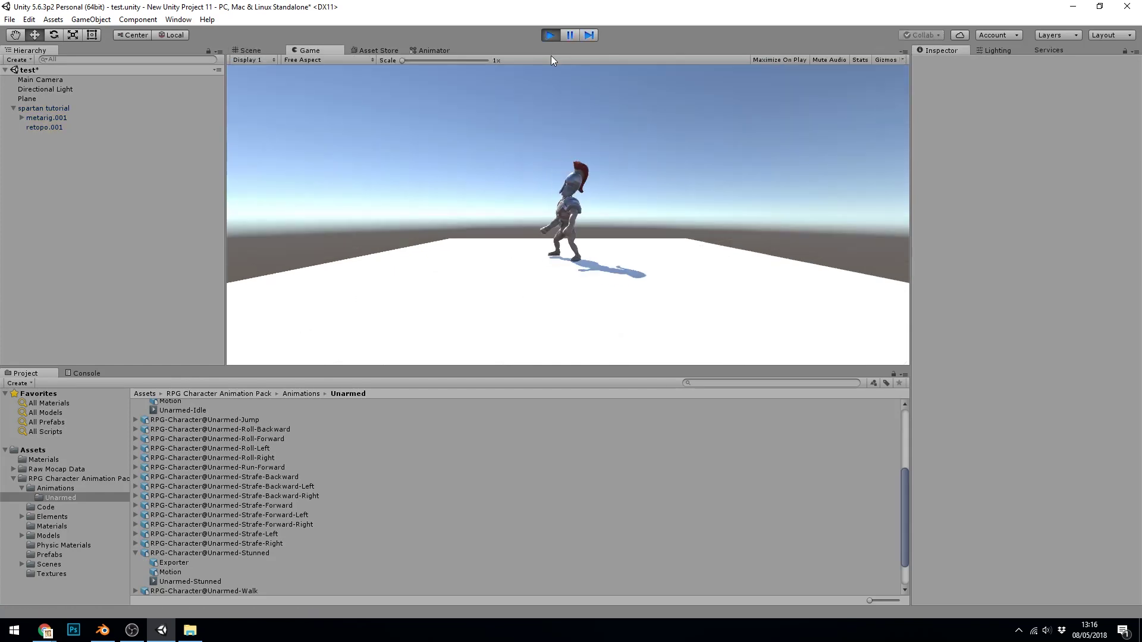